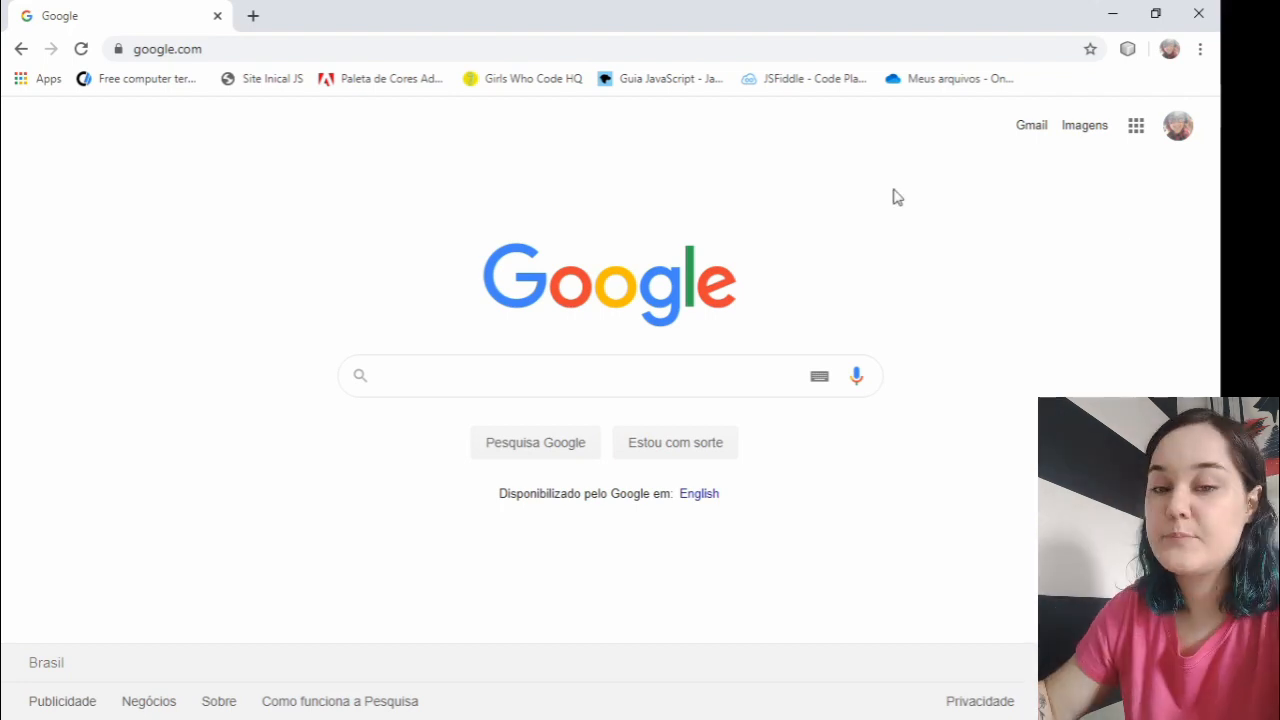
- Open Google Sala de Aula from the list of Google apps
{"action": "left_click", "coordinate": [1134, 128]}
{"action": "scroll", "coordinate": [1045, 293], "scroll_direction": "down", "scroll_amount": 4}
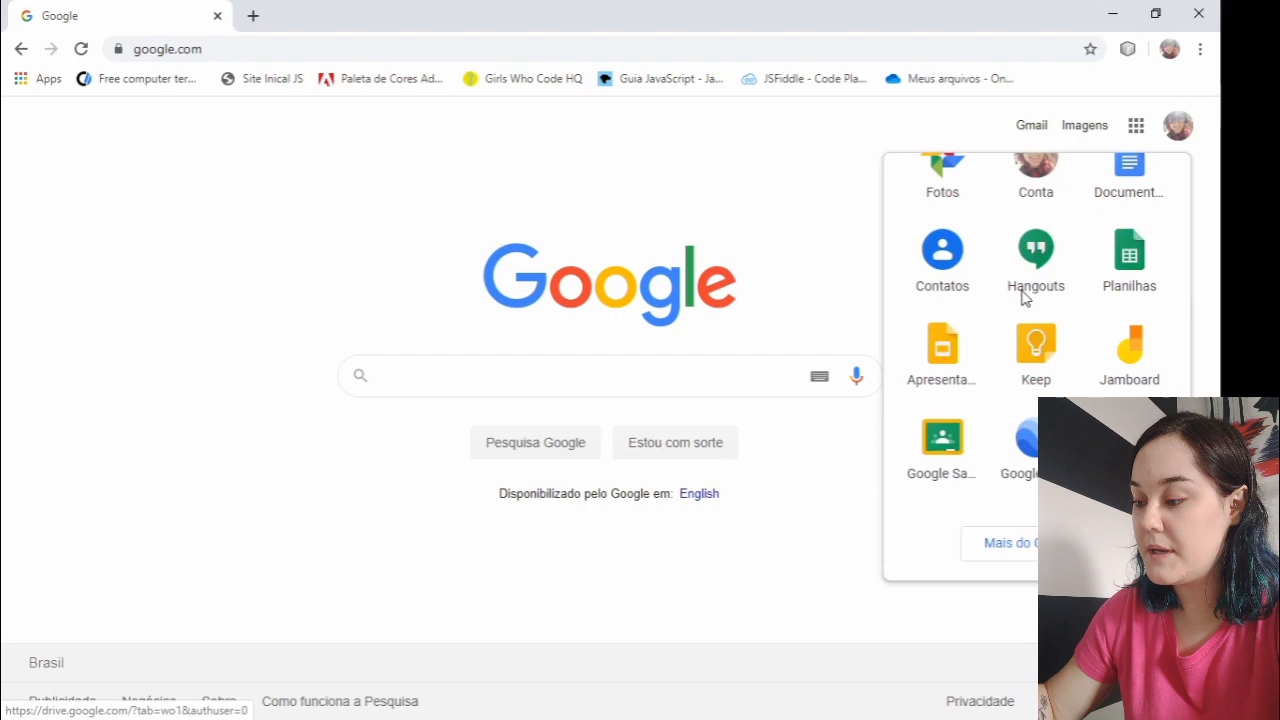
{"action": "left_click", "coordinate": [942, 445]}
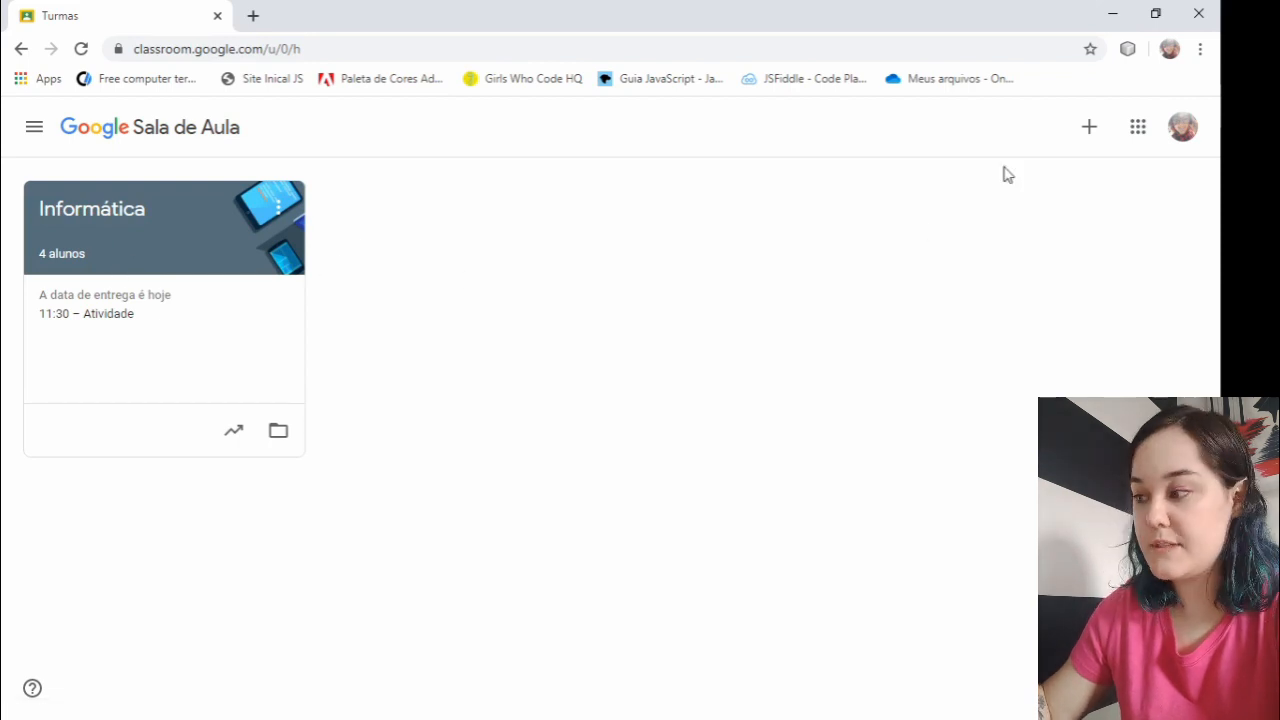
- Start creating a new class and accept the notice about not using Google Sala de Aula in a school with students
{"action": "left_click", "coordinate": [1082, 136]}
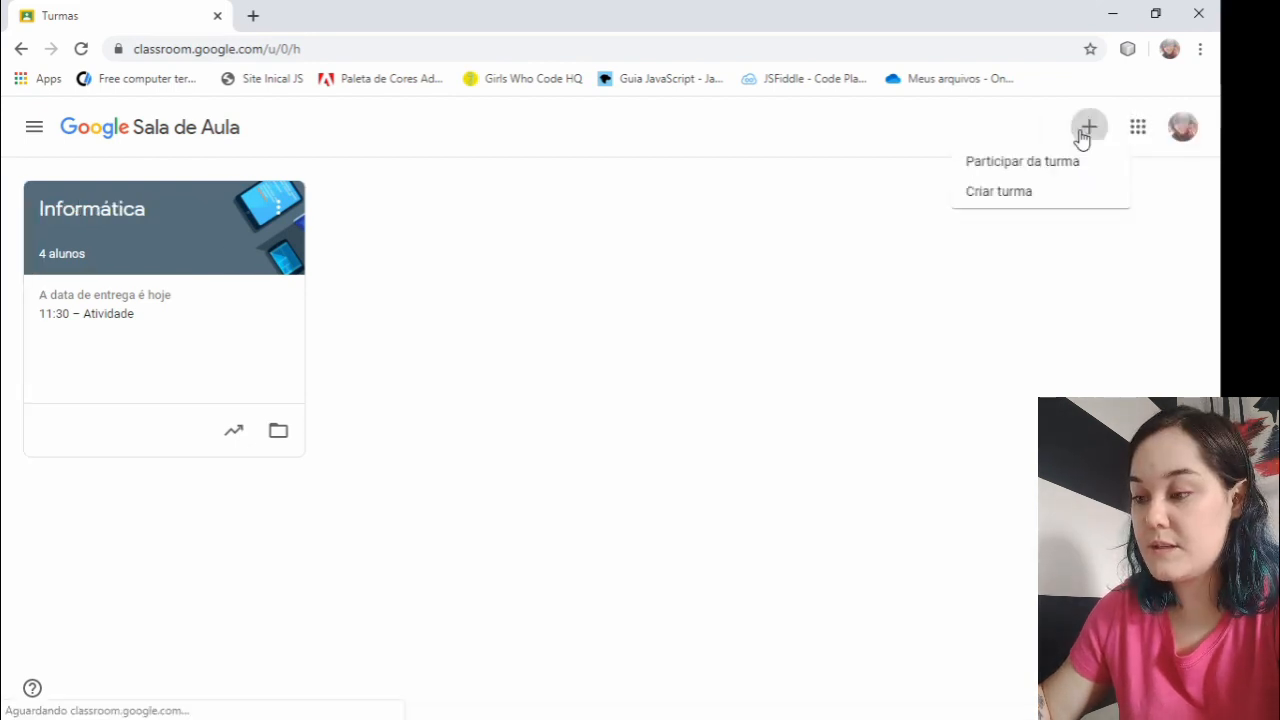
{"action": "left_click", "coordinate": [999, 205]}
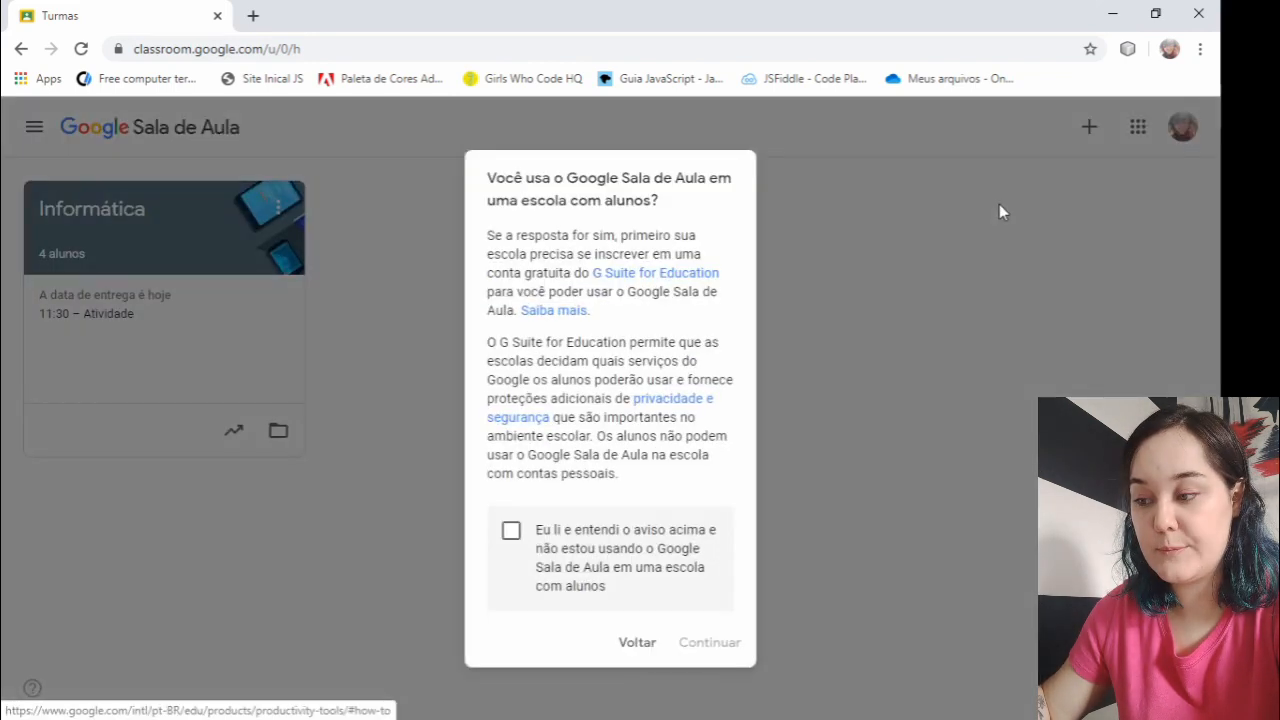
{"action": "left_click", "coordinate": [511, 530]}
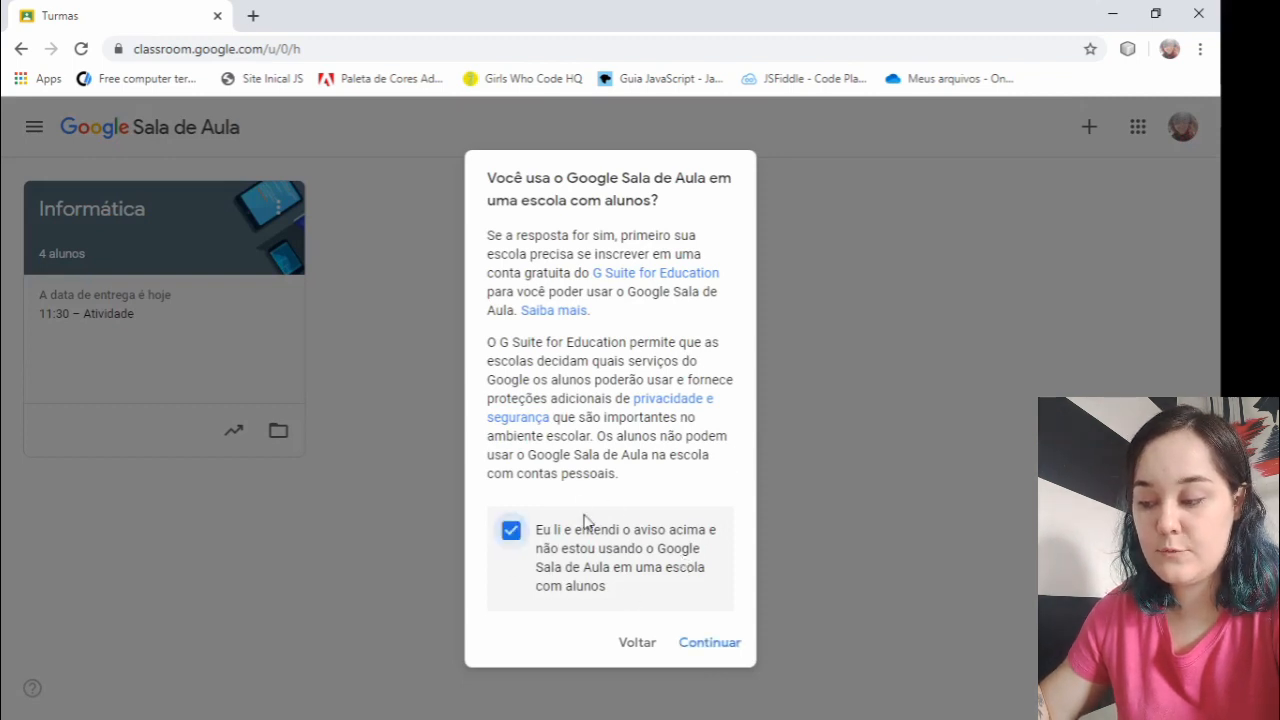
{"action": "left_click", "coordinate": [713, 646]}
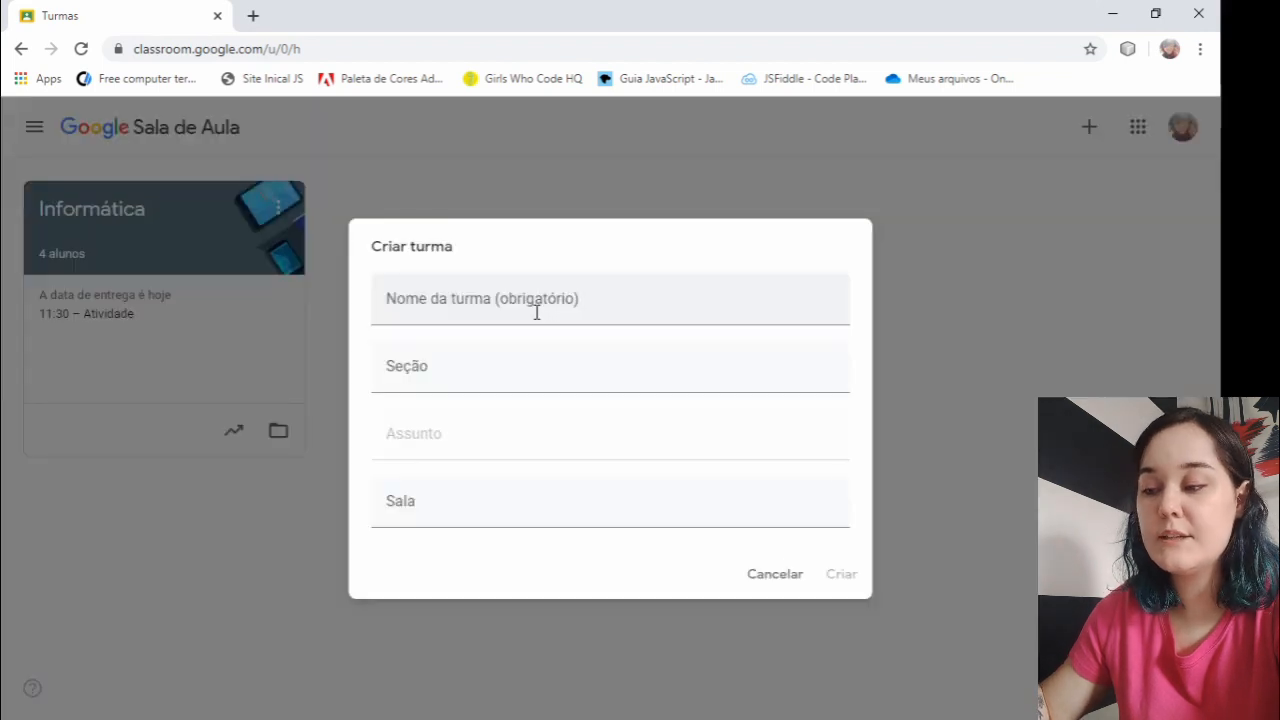
- Name the class "Teste", leave its section empty, and create it
{"action": "left_click", "coordinate": [457, 366]}
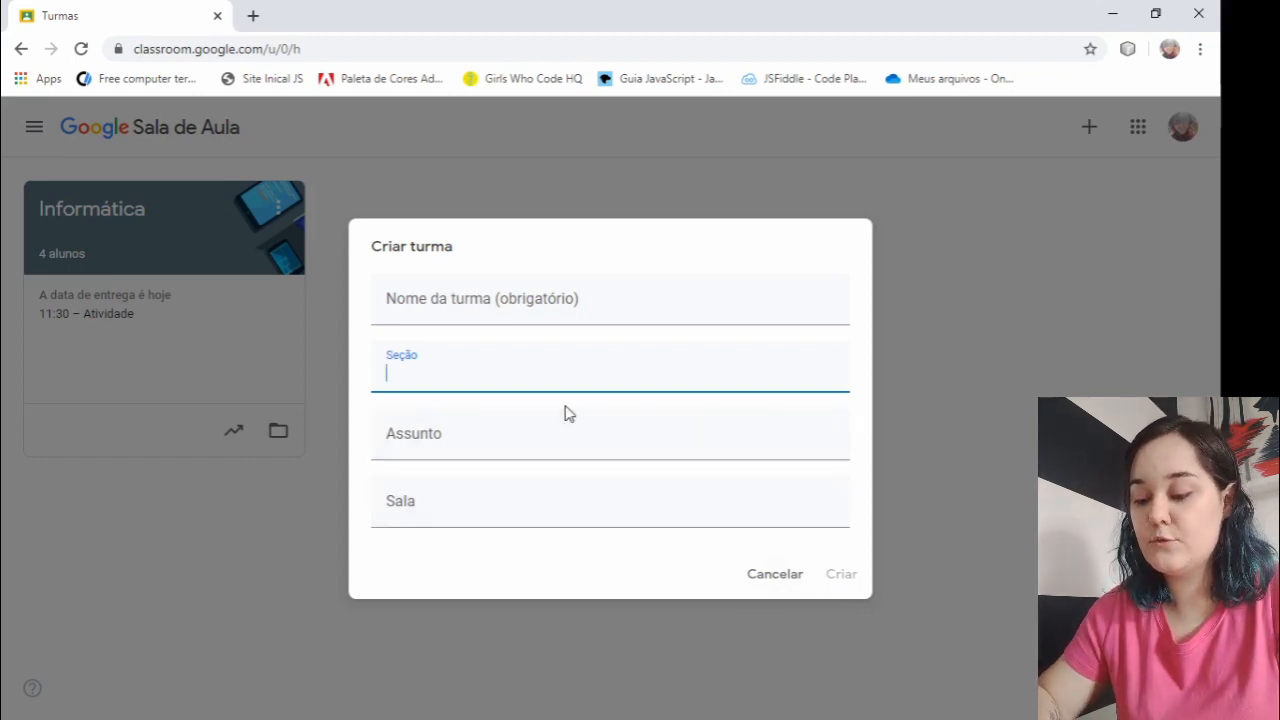
{"action": "type", "text": "Teste"}
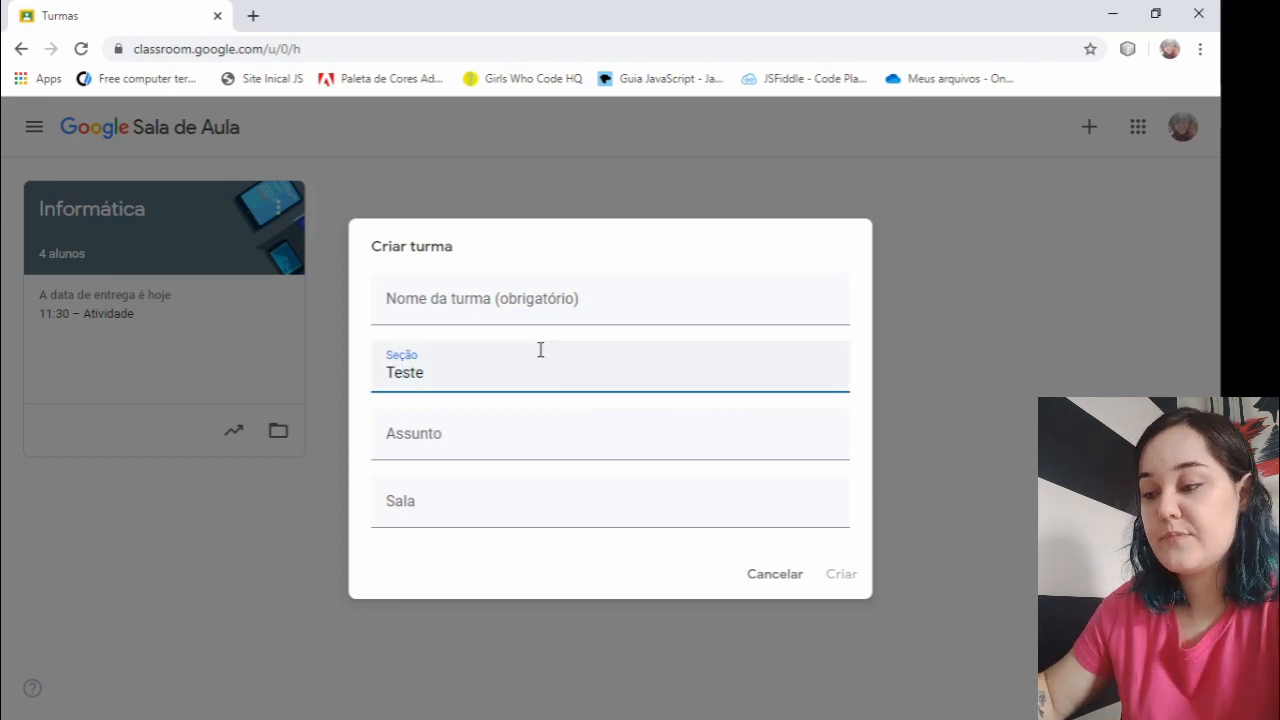
{"action": "left_click_drag", "start_coordinate": [465, 385], "coordinate": [371, 380]}
{"action": "key", "text": "ctrl+x"}
{"action": "left_click", "coordinate": [434, 303]}
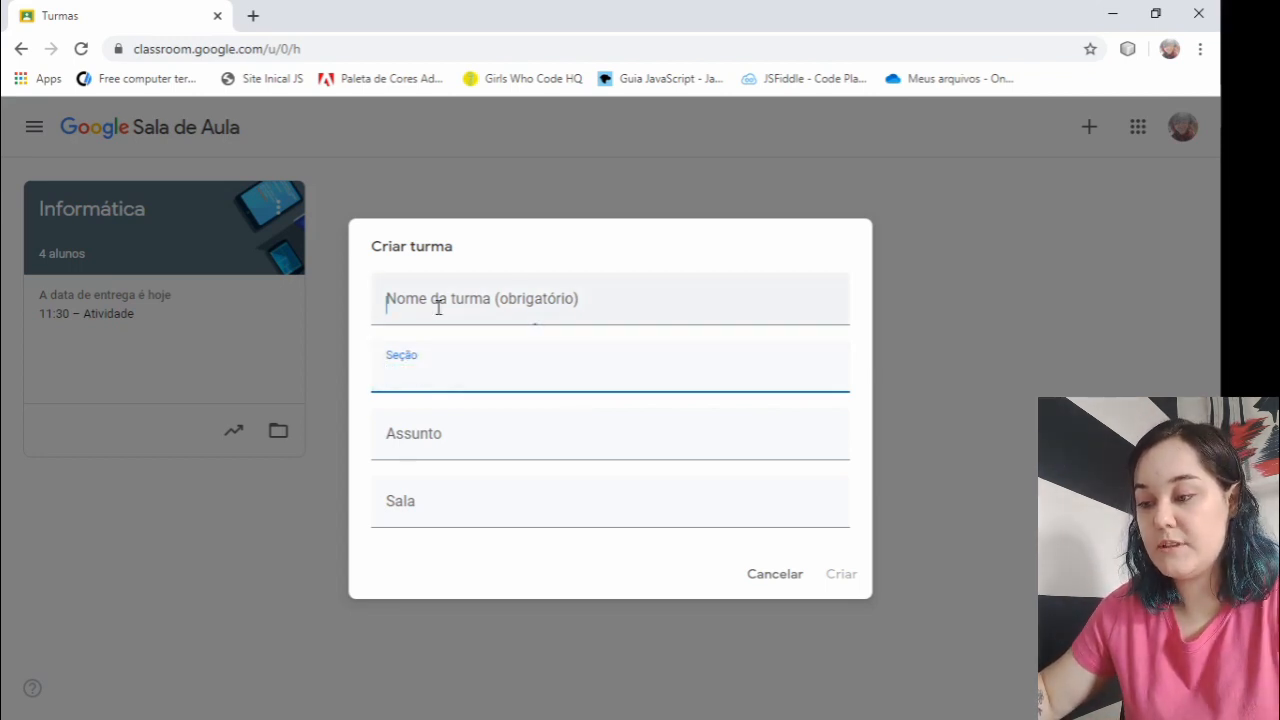
{"action": "key", "text": "ctrl+v"}
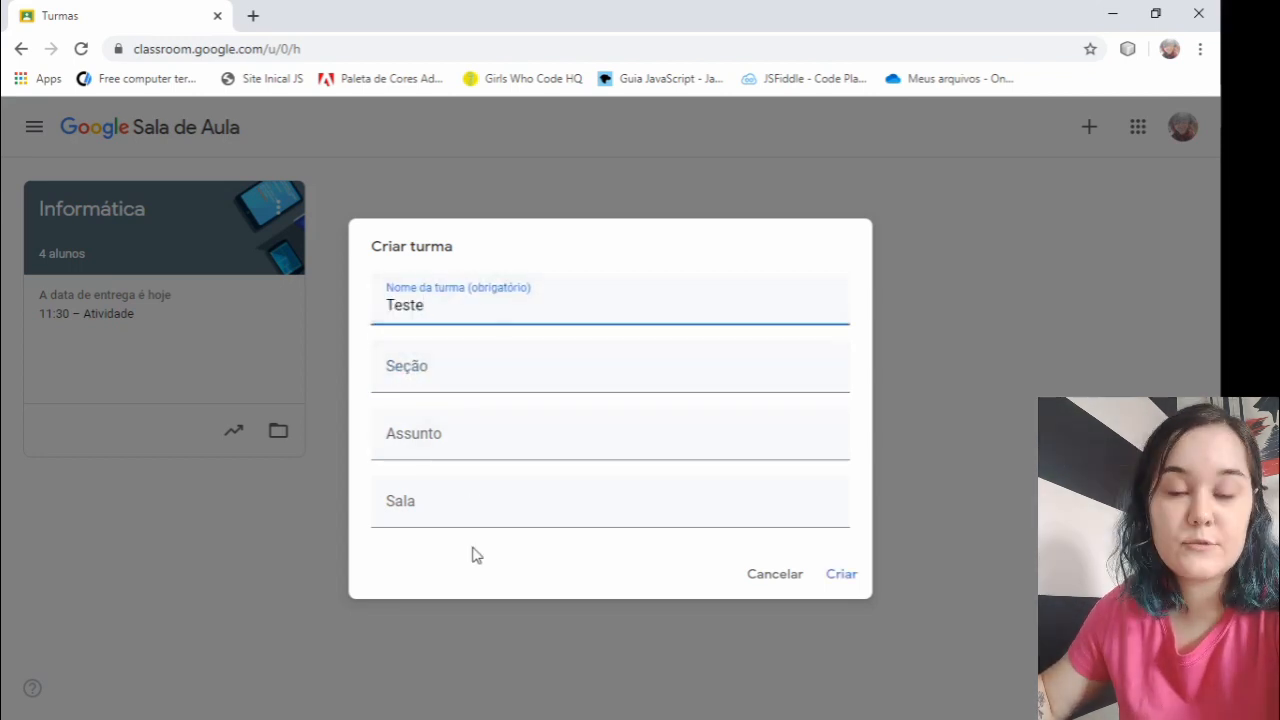
{"action": "left_click", "coordinate": [832, 575]}
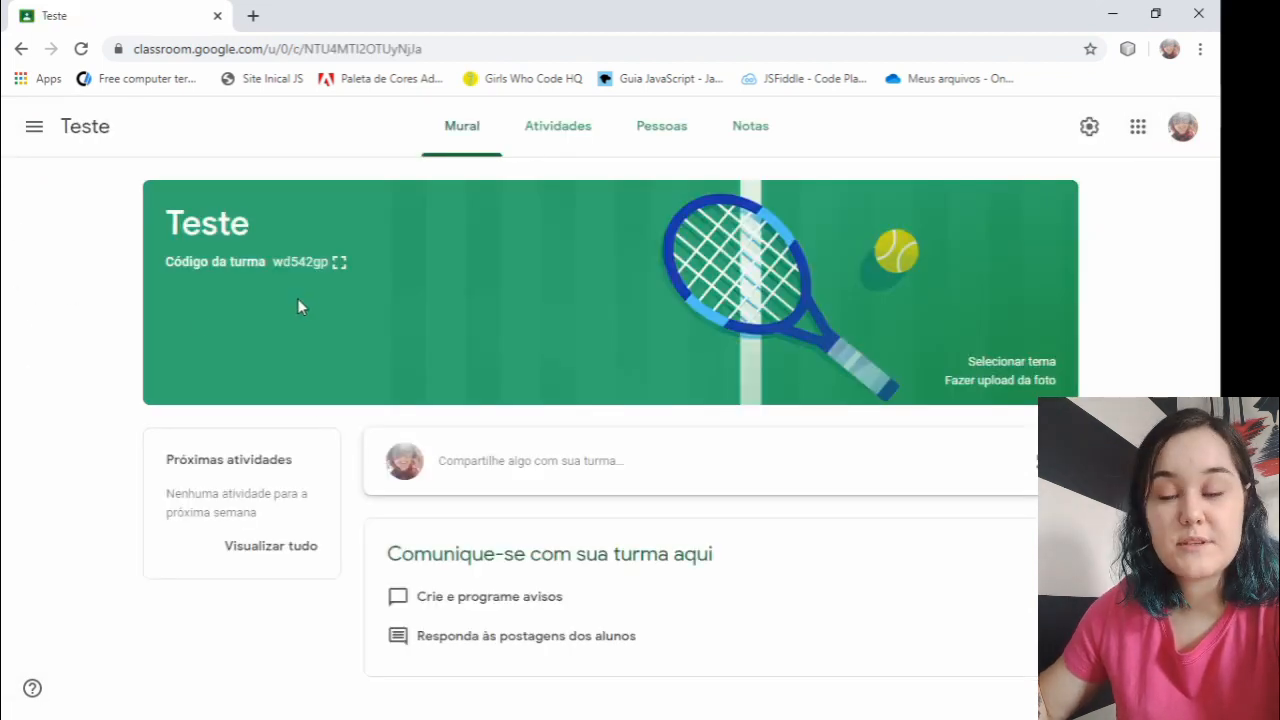
- Display the class code enlarged, highlight it, and close the enlarged view
{"action": "left_click", "coordinate": [337, 265]}
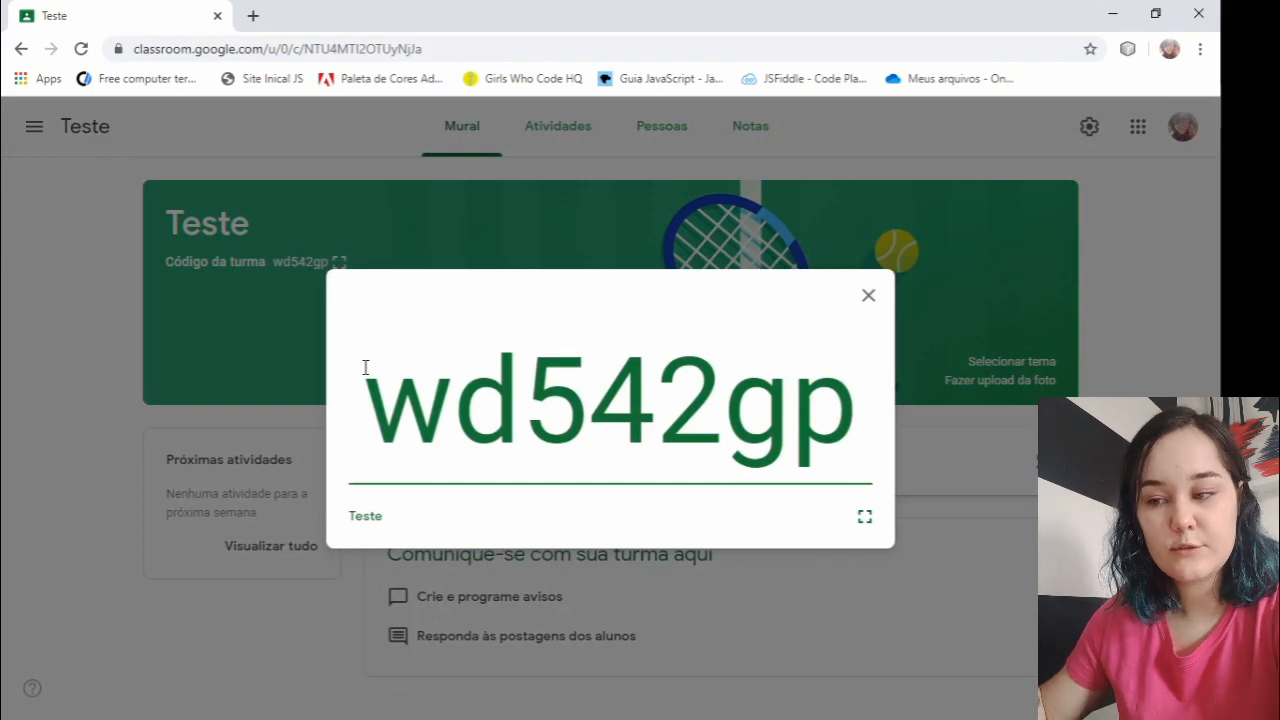
{"action": "left_click_drag", "start_coordinate": [400, 418], "coordinate": [915, 420]}
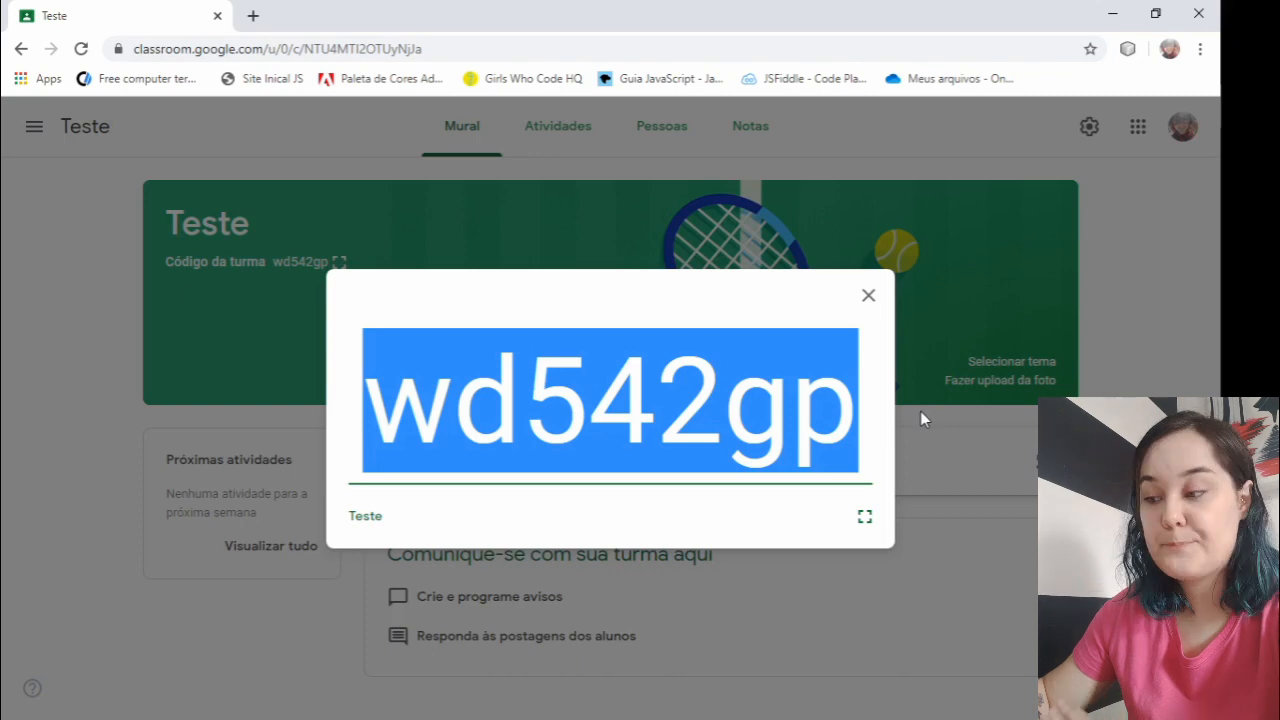
{"action": "left_click", "coordinate": [869, 298]}
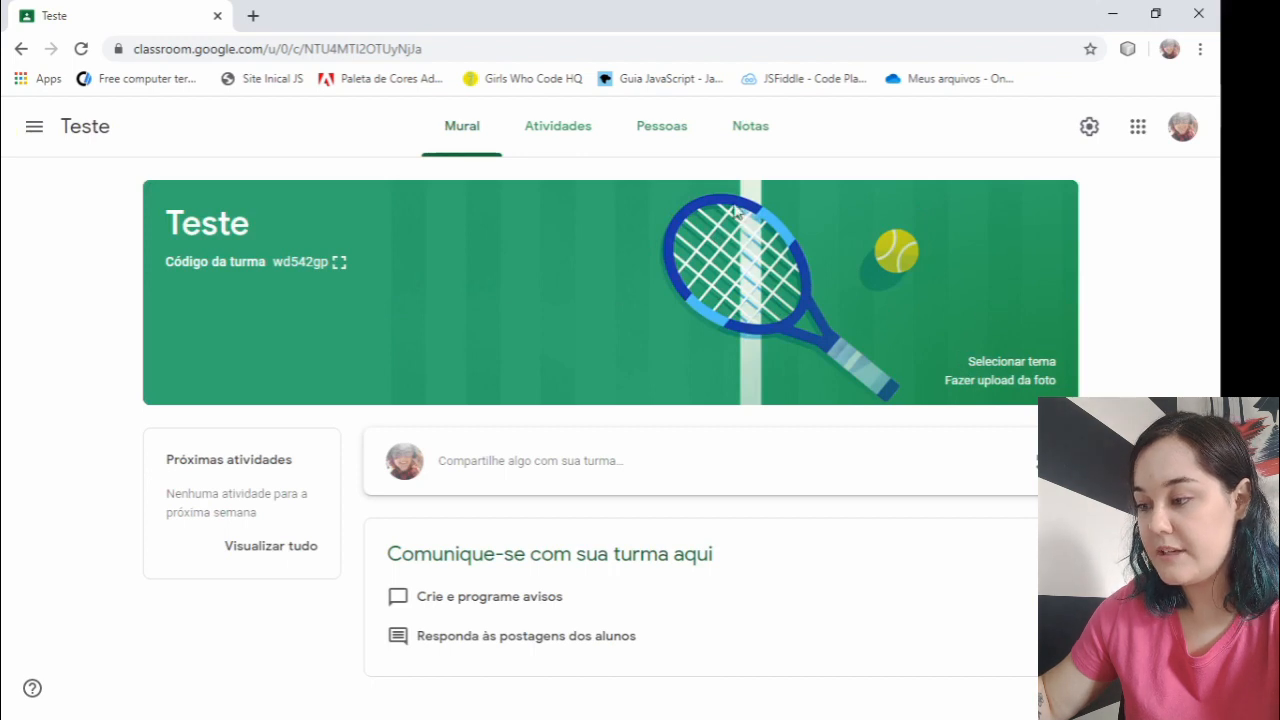
- Browse the theme gallery and apply the blue book, glasses and quill image from Português e História to the class
{"action": "left_click", "coordinate": [1008, 364]}
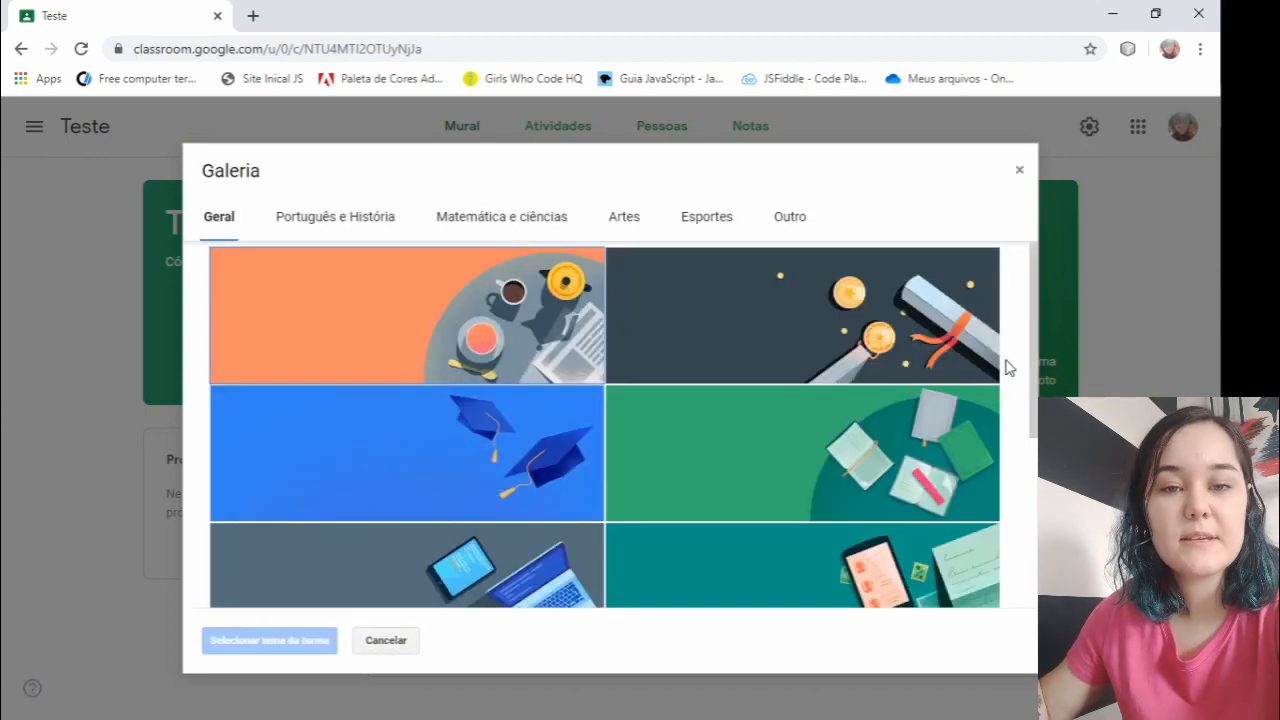
{"action": "left_click", "coordinate": [932, 398]}
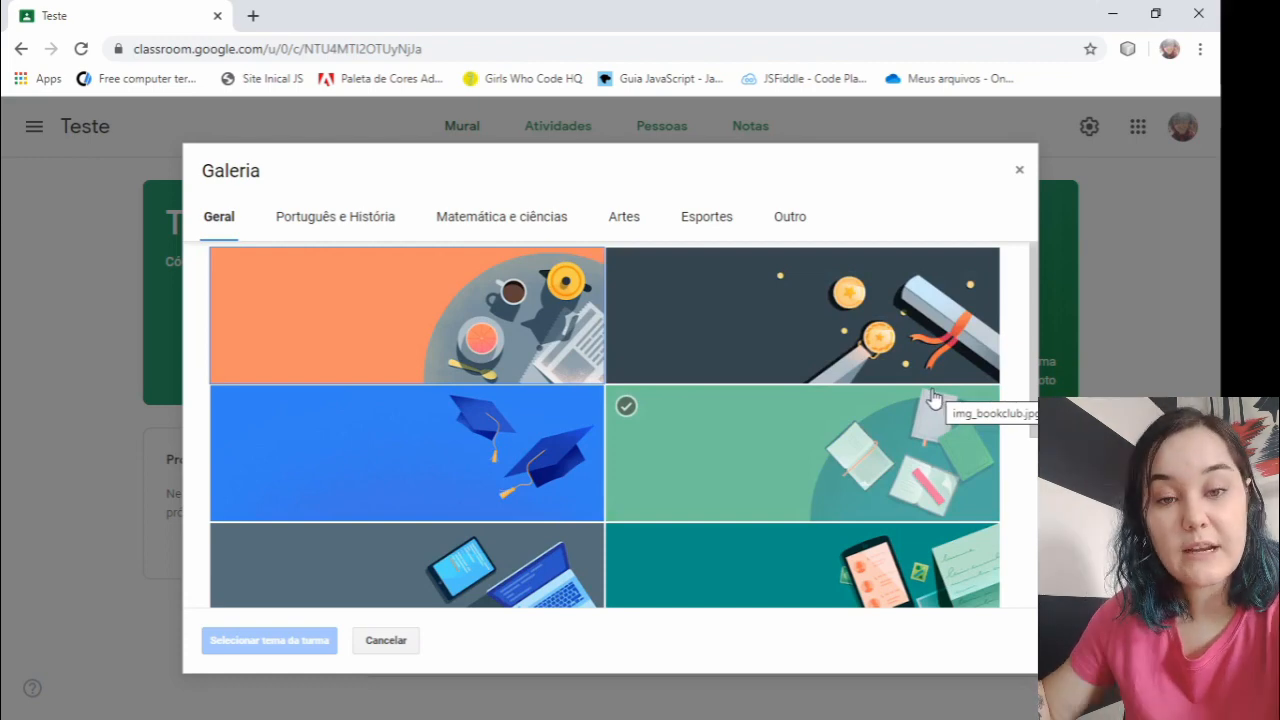
{"action": "left_click", "coordinate": [529, 350]}
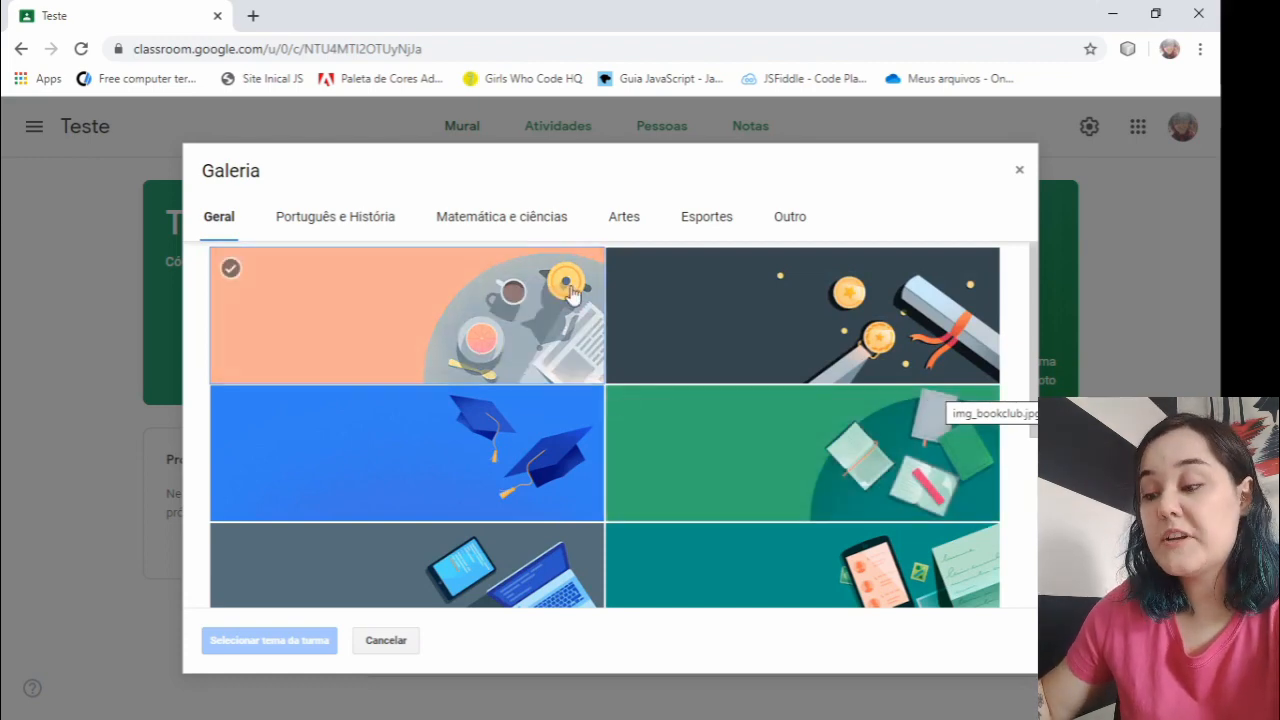
{"action": "scroll", "coordinate": [800, 395], "scroll_direction": "down", "scroll_amount": 3}
{"action": "left_click", "coordinate": [427, 466]}
{"action": "left_click", "coordinate": [848, 449]}
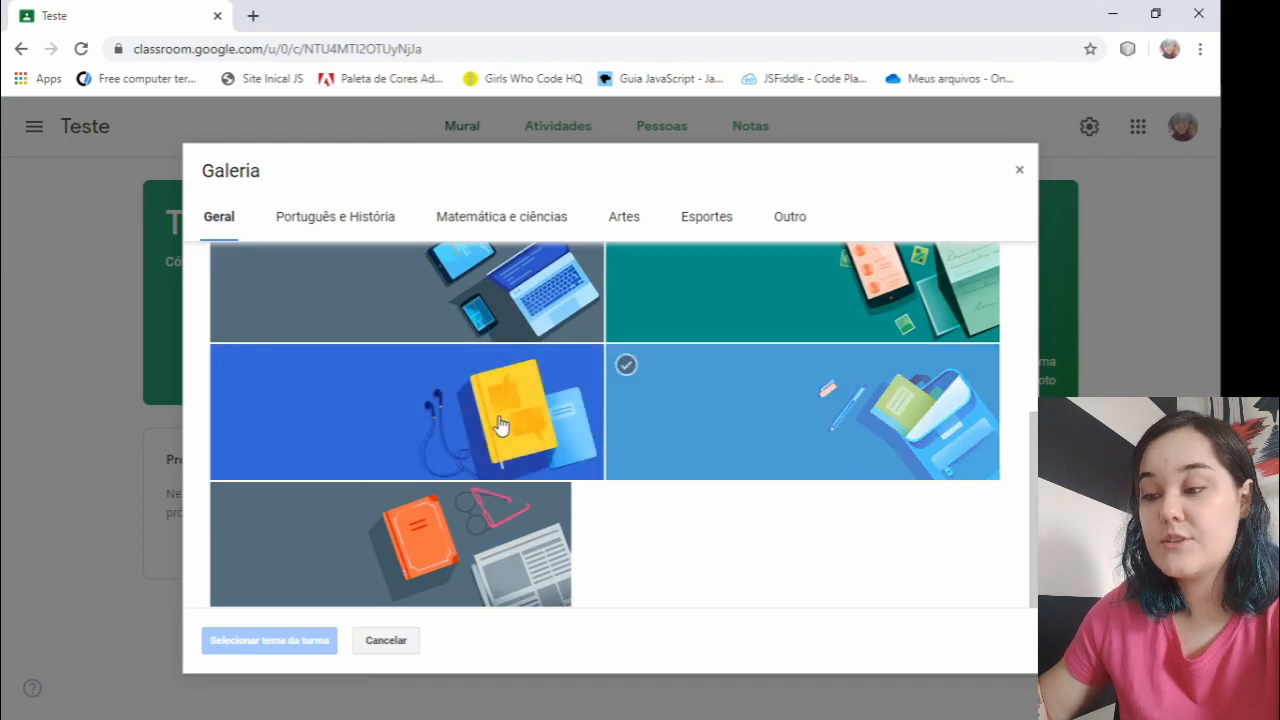
{"action": "scroll", "coordinate": [430, 330], "scroll_direction": "up", "scroll_amount": 3}
{"action": "left_click", "coordinate": [368, 236]}
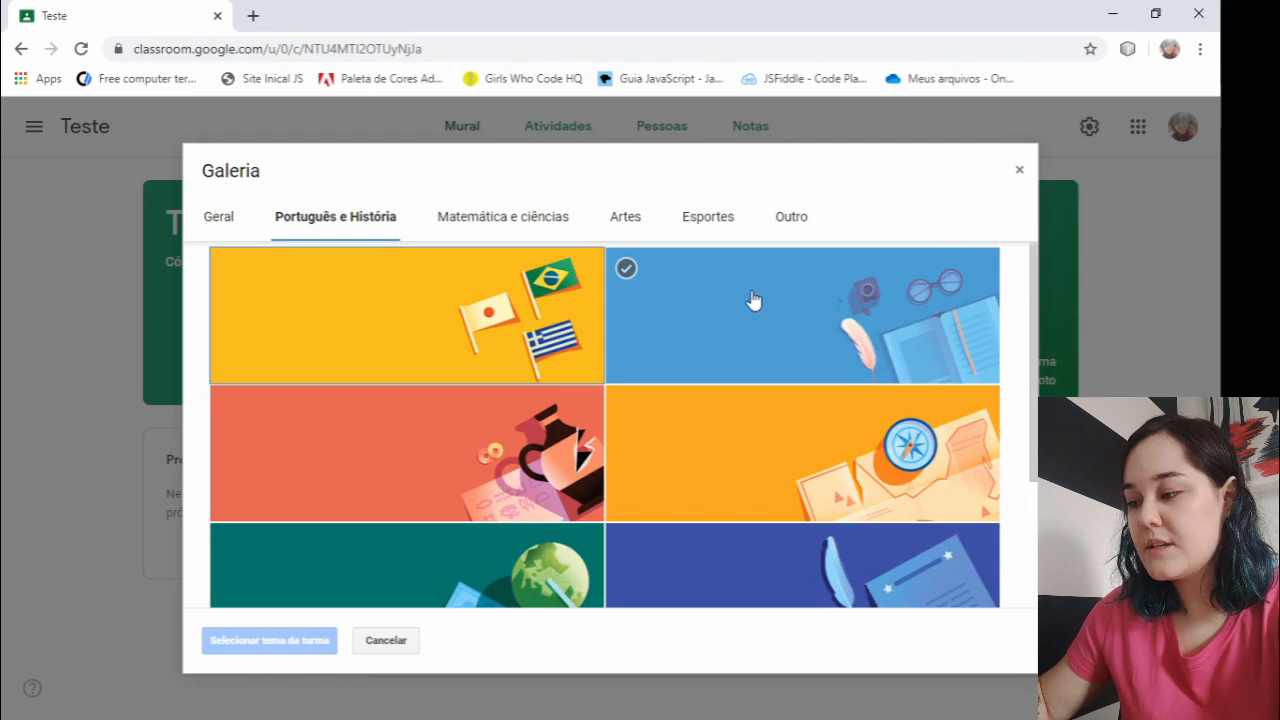
{"action": "left_click", "coordinate": [792, 312]}
{"action": "left_click", "coordinate": [237, 645]}
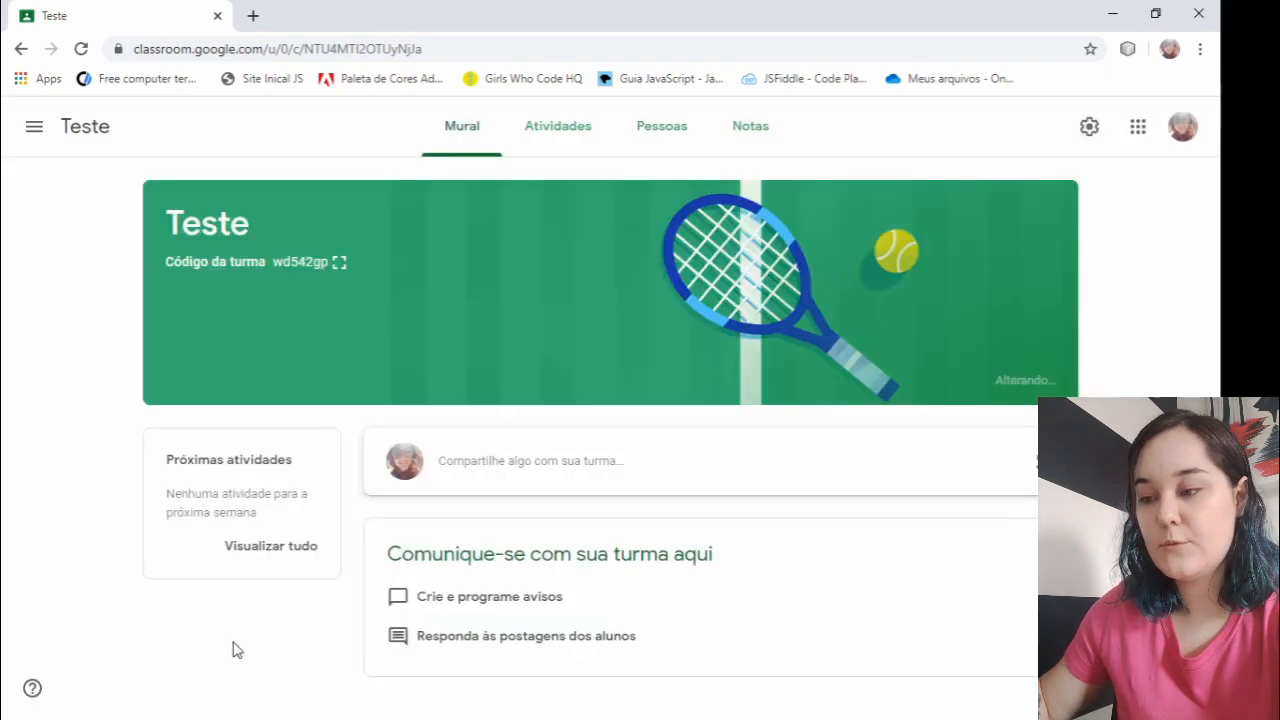
- Change the class theme to the red Português e História image with the ancient vase and coins
{"action": "left_click", "coordinate": [32, 128]}
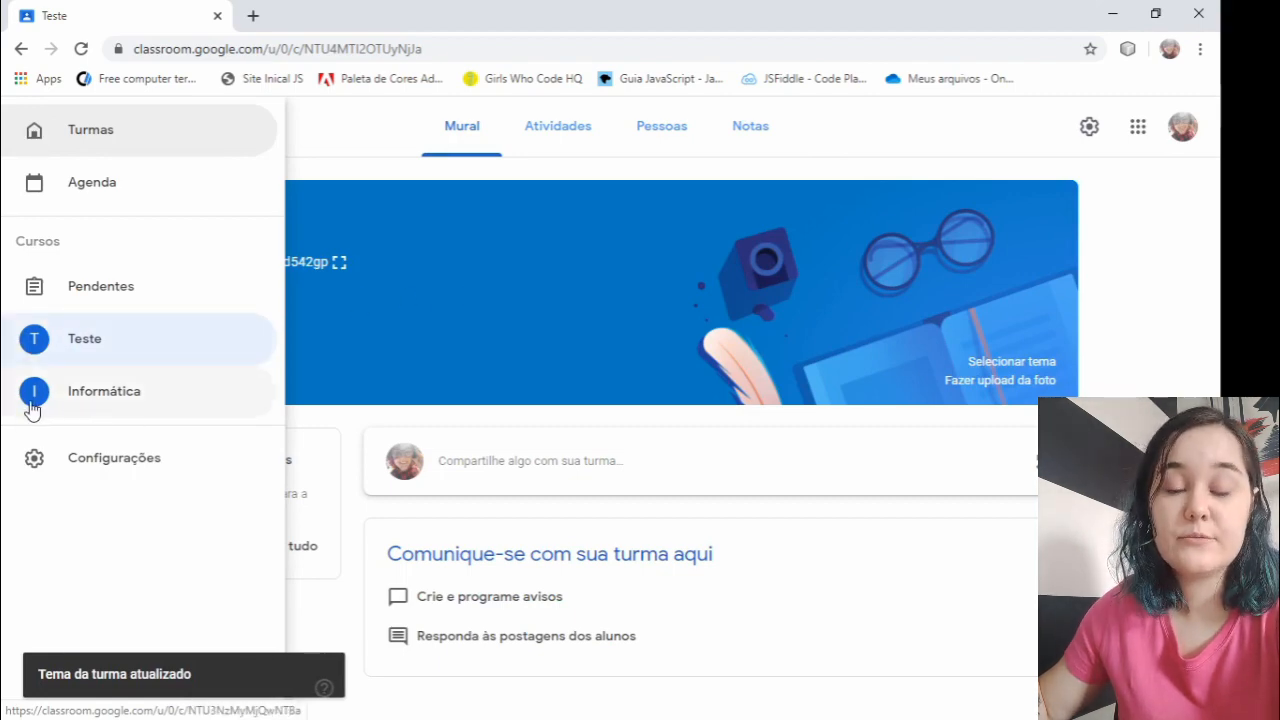
{"action": "left_click", "coordinate": [996, 364]}
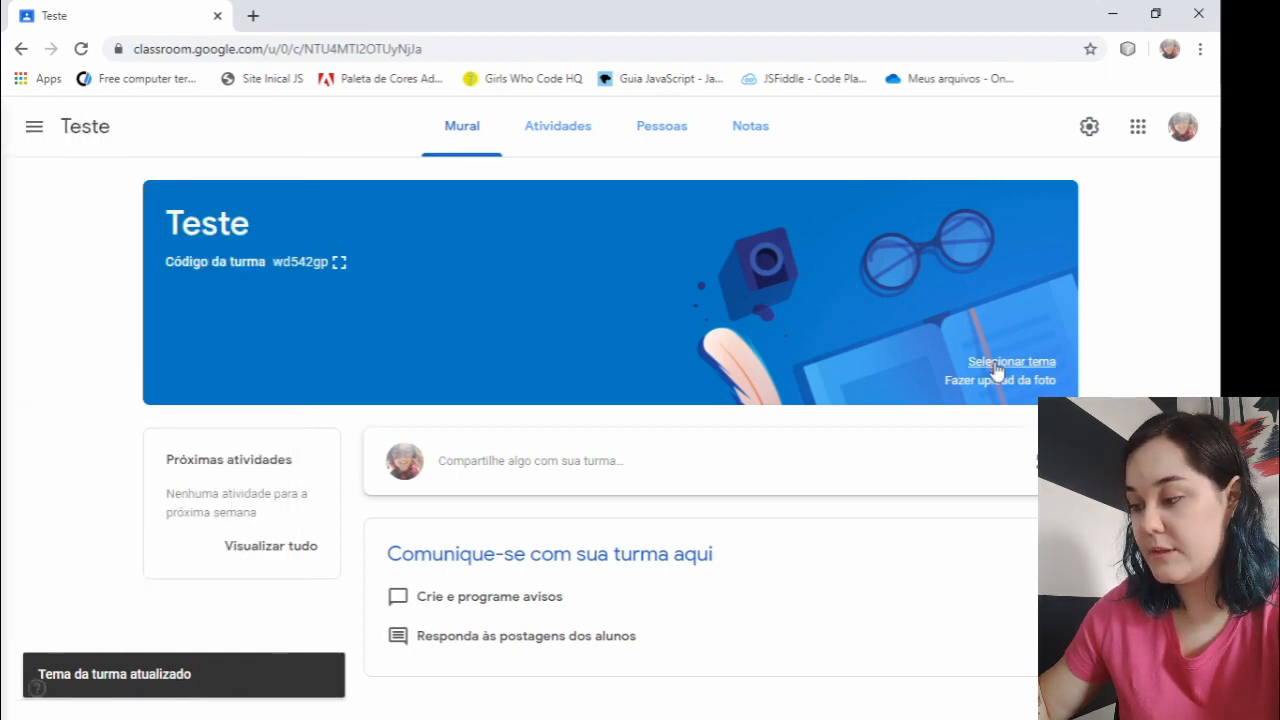
{"action": "left_click", "coordinate": [997, 364]}
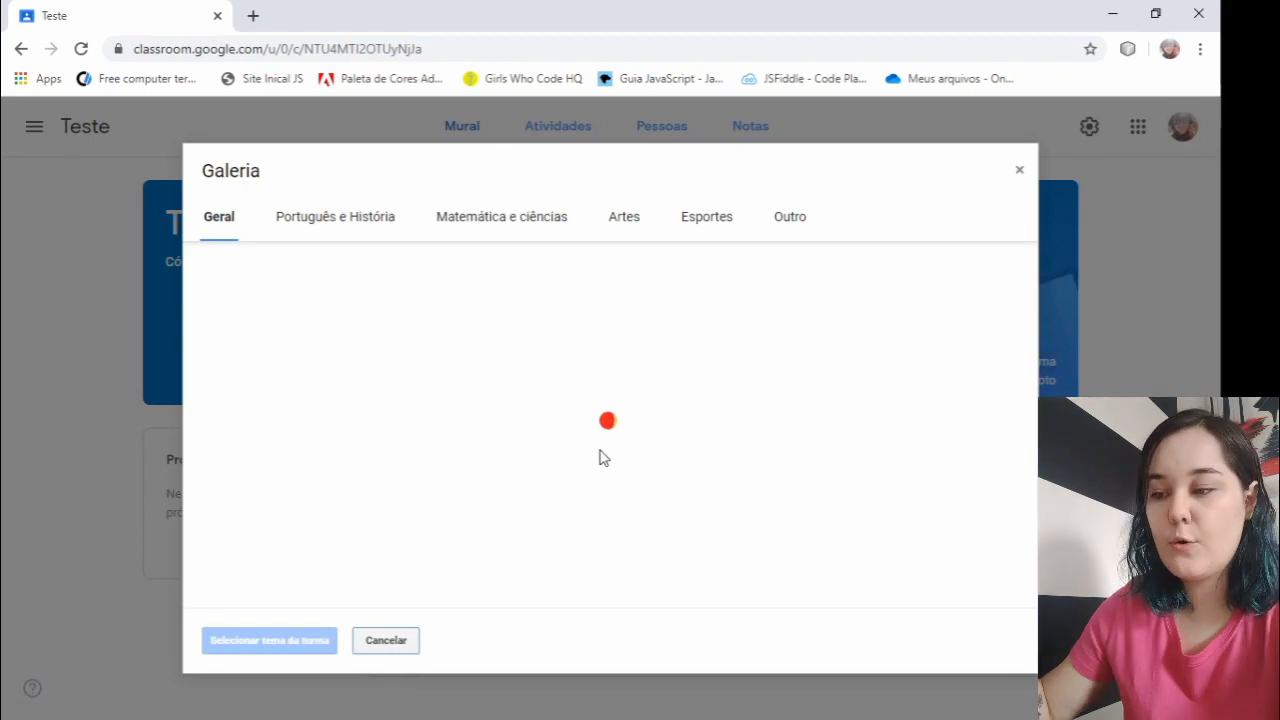
{"action": "scroll", "coordinate": [438, 427], "scroll_direction": "down", "scroll_amount": 5}
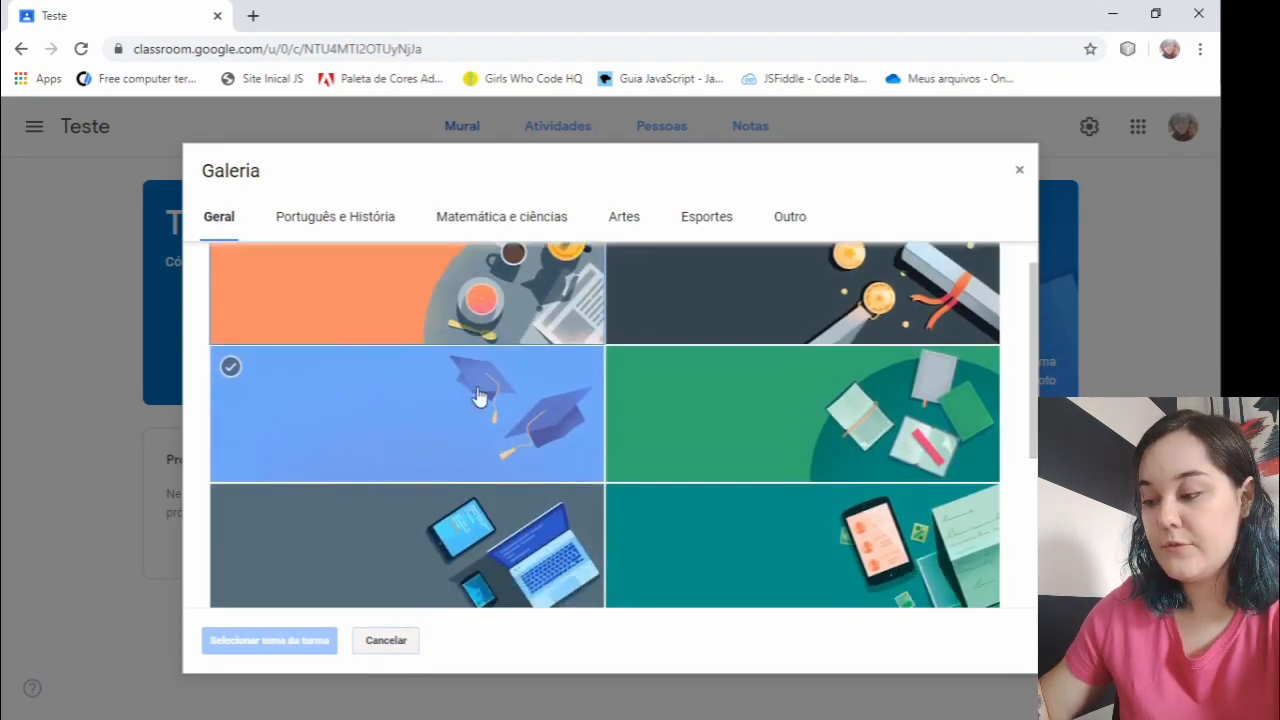
{"action": "left_click", "coordinate": [350, 222]}
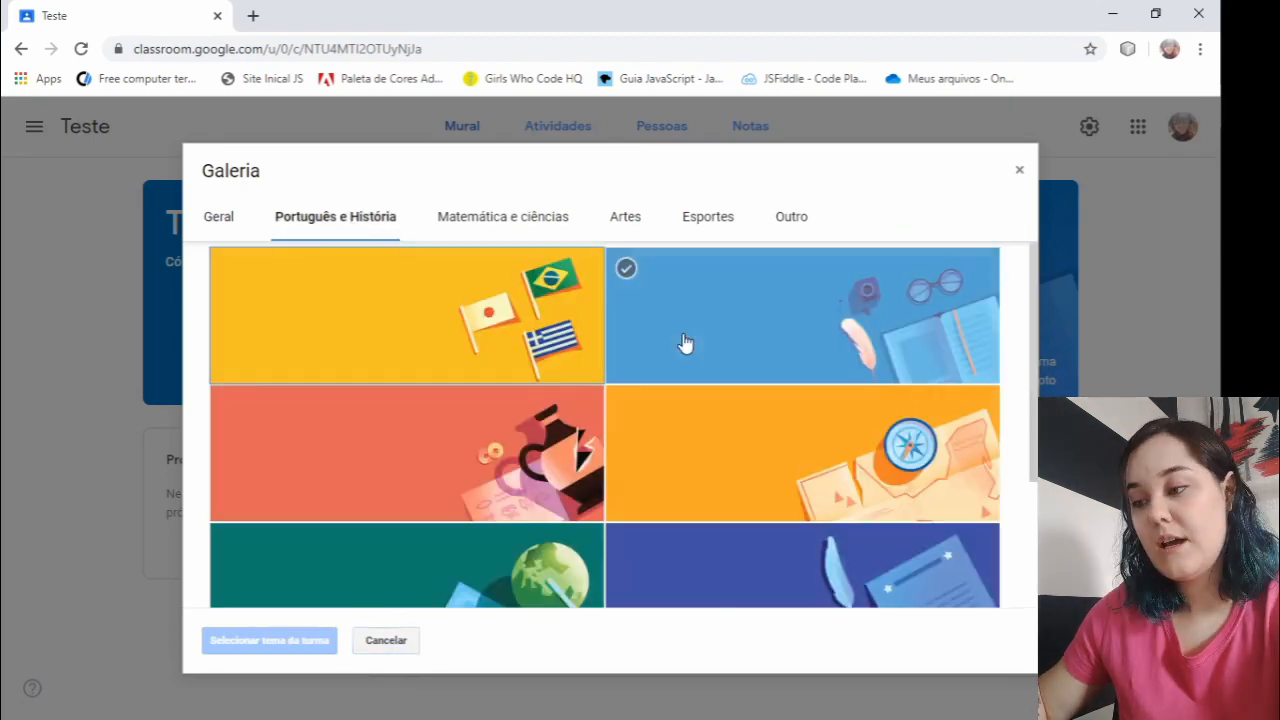
{"action": "left_click", "coordinate": [379, 441]}
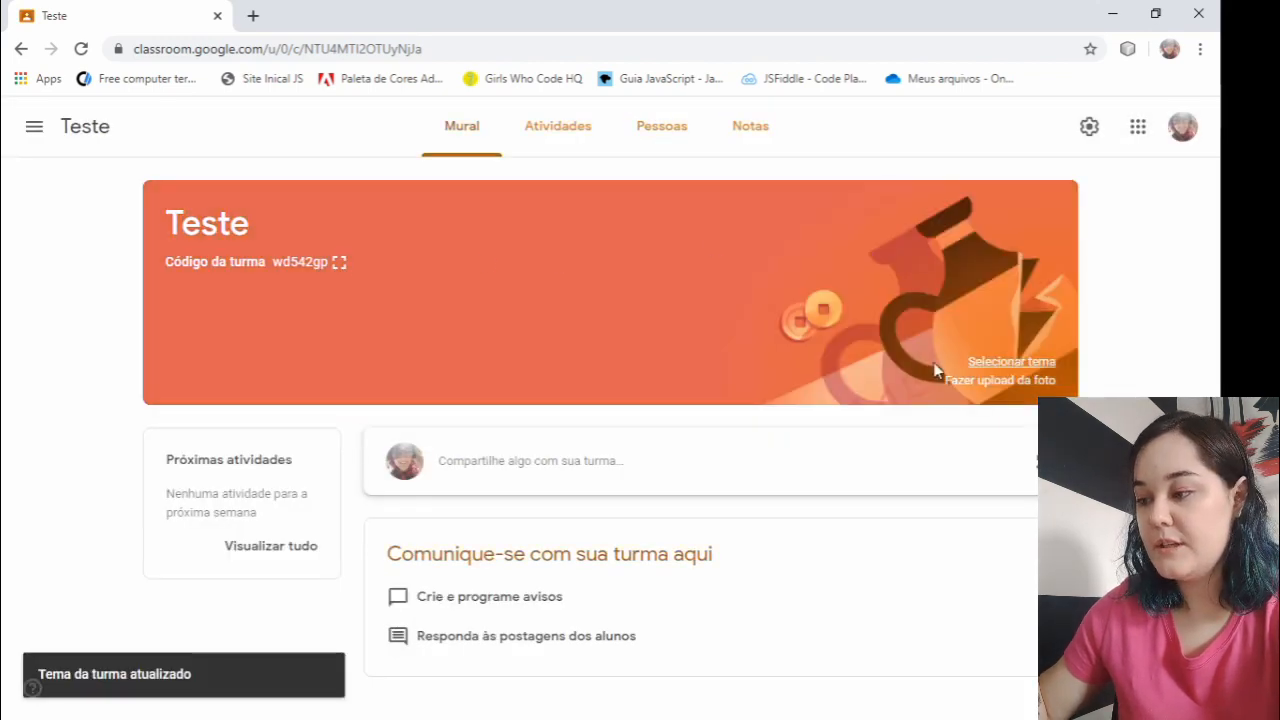
- Check the class list in the navigation and the option to upload a custom header photo, without uploading one
{"action": "left_click", "coordinate": [25, 127]}
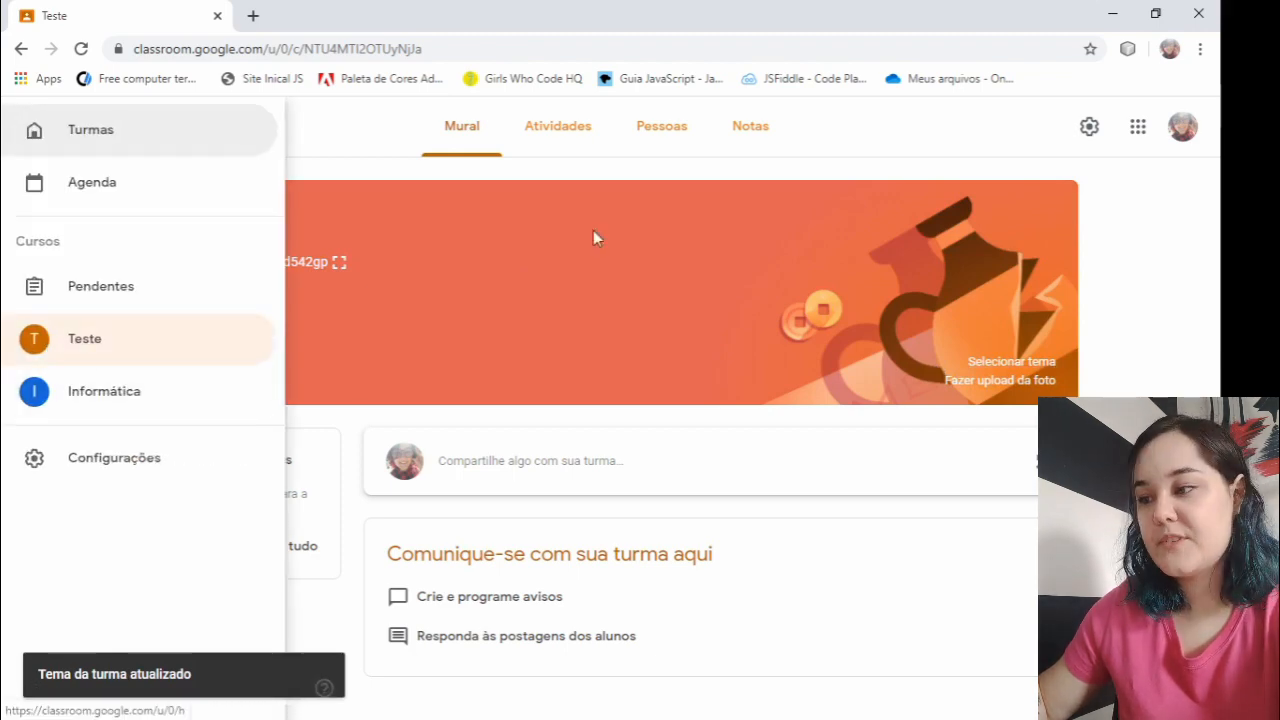
{"action": "left_click", "coordinate": [1080, 470]}
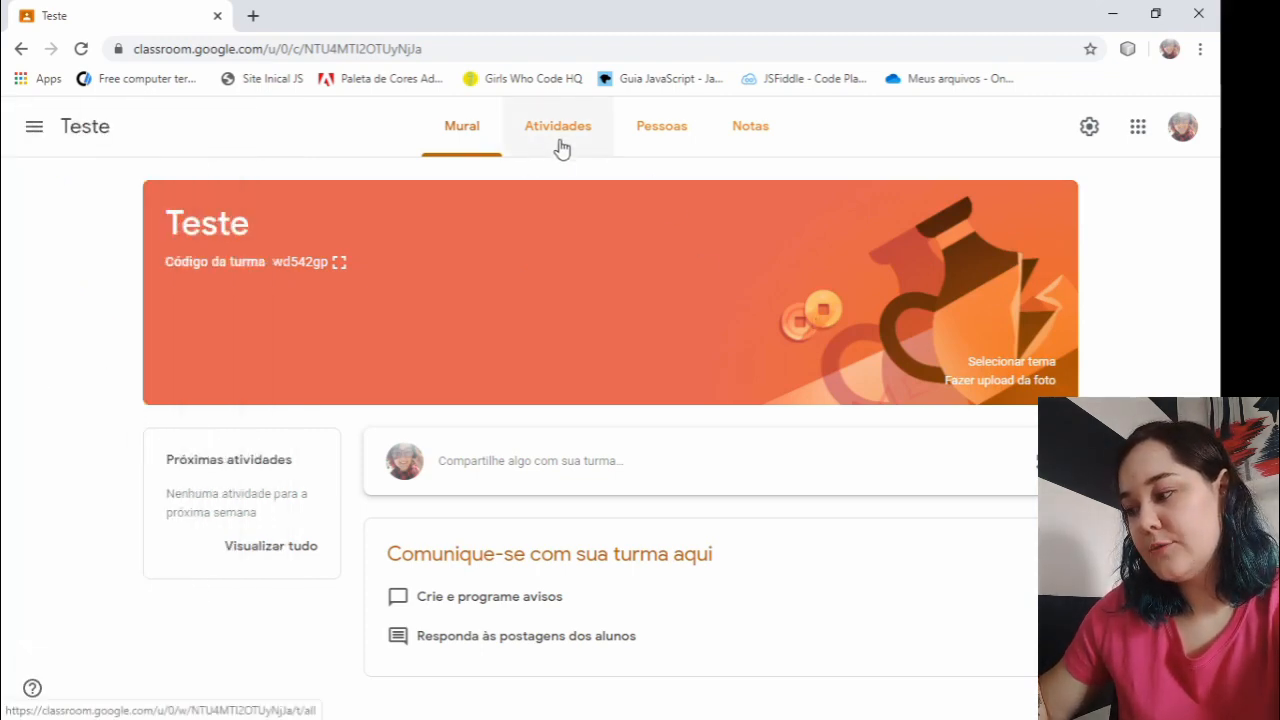
{"action": "left_click", "coordinate": [963, 381]}
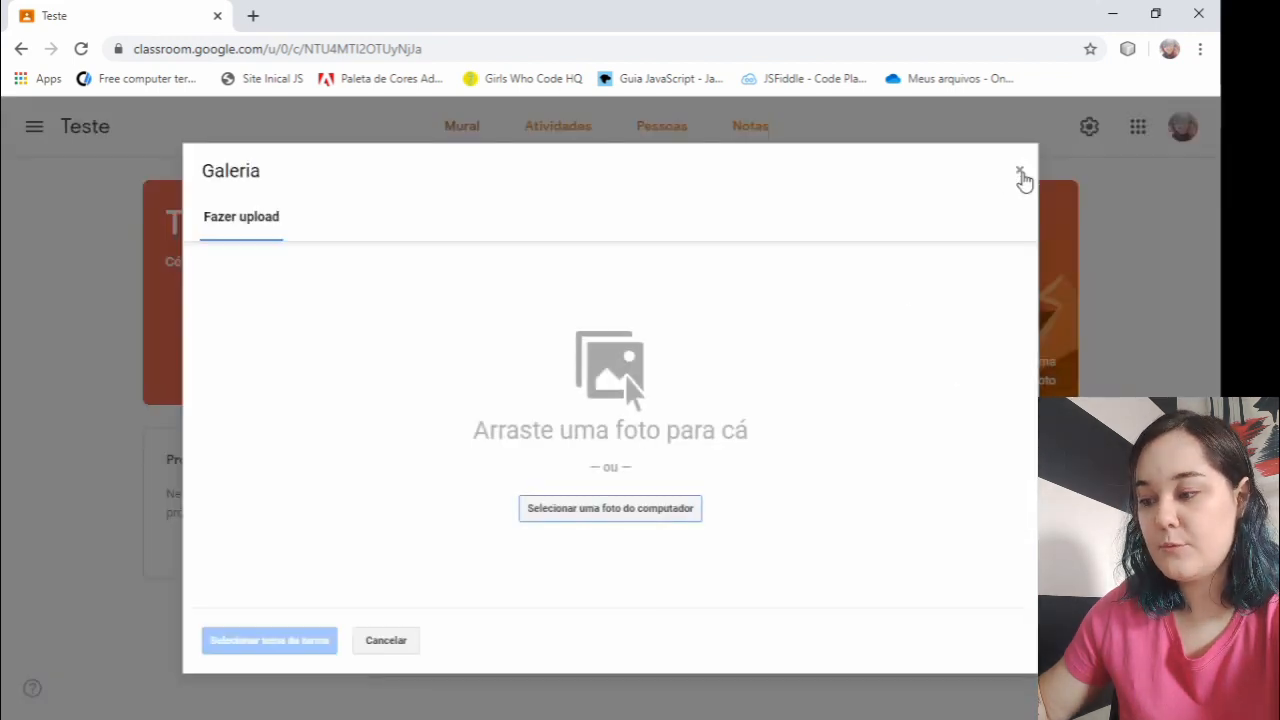
{"action": "left_click", "coordinate": [1021, 174]}
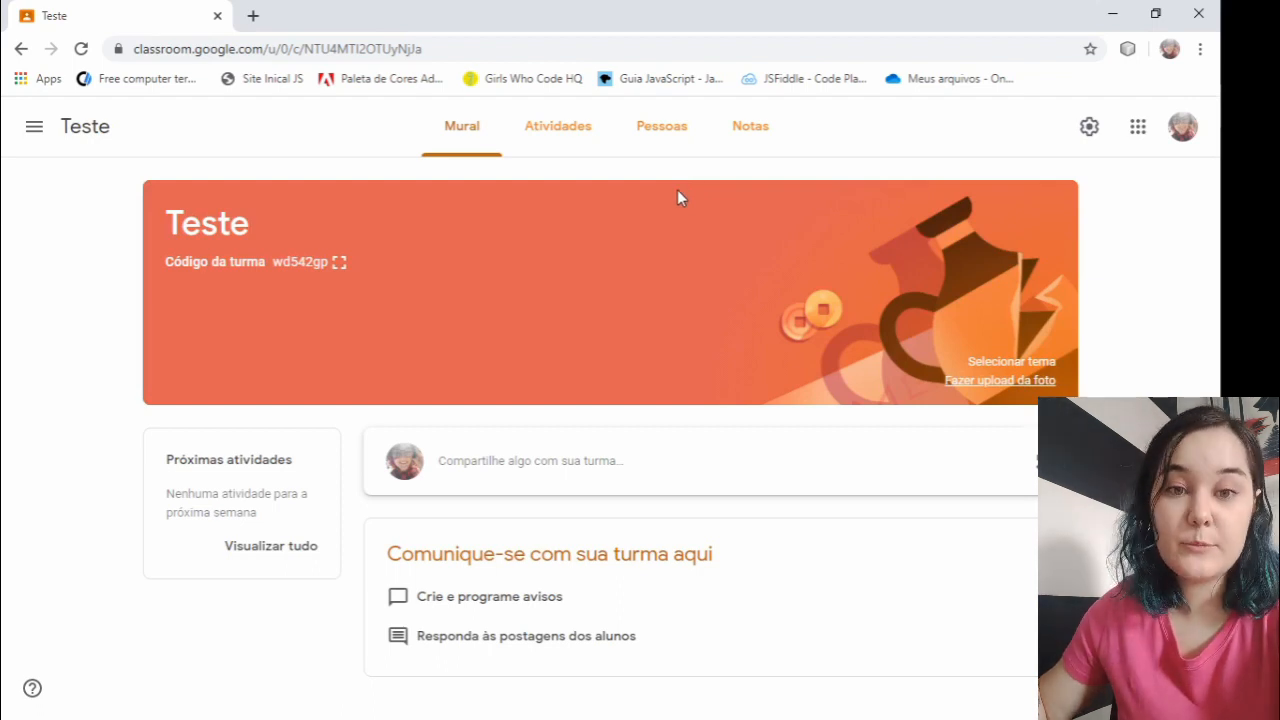
- Start a new Atividade in the coursework of the Teste class
{"action": "left_click", "coordinate": [558, 127]}
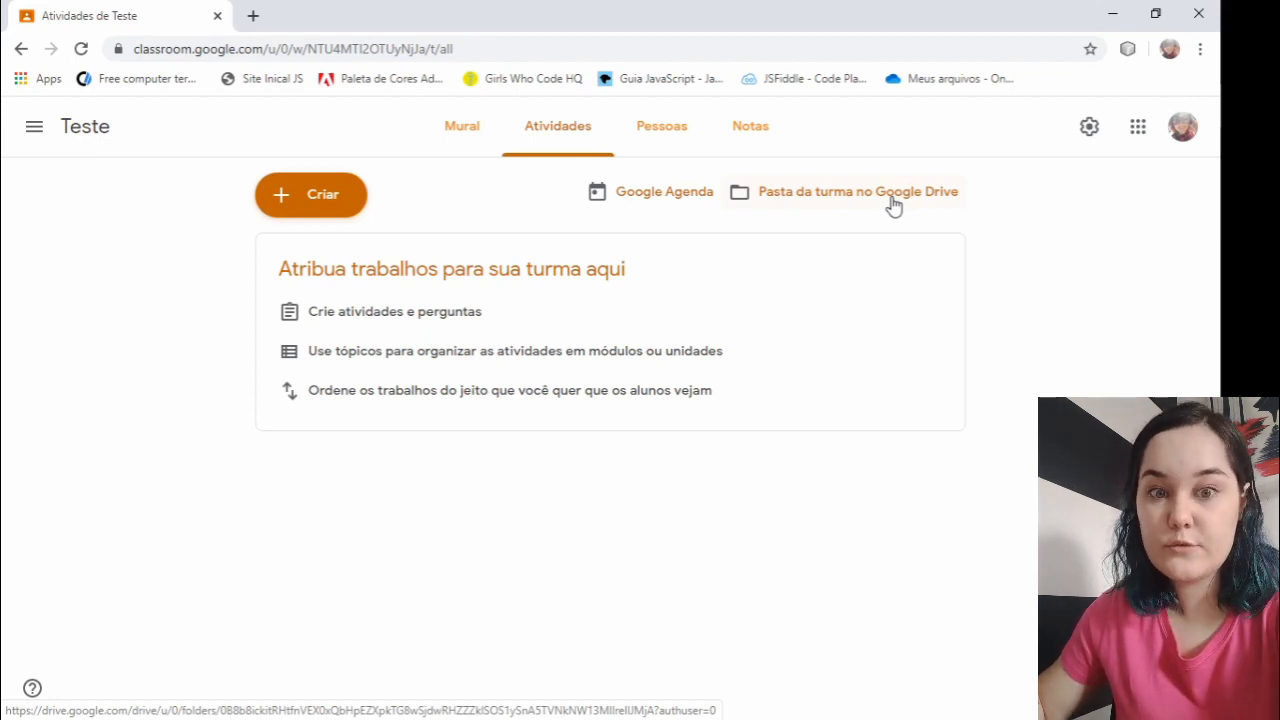
{"action": "left_click", "coordinate": [307, 206]}
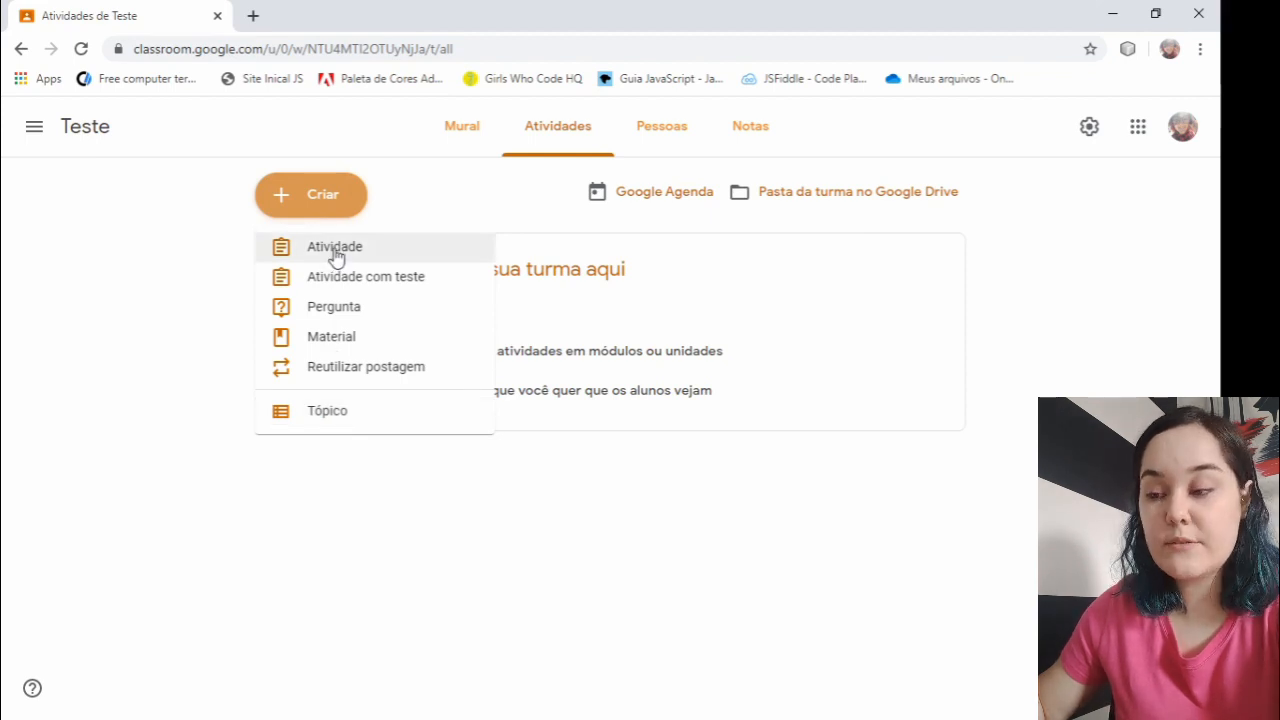
{"action": "left_click", "coordinate": [407, 253]}
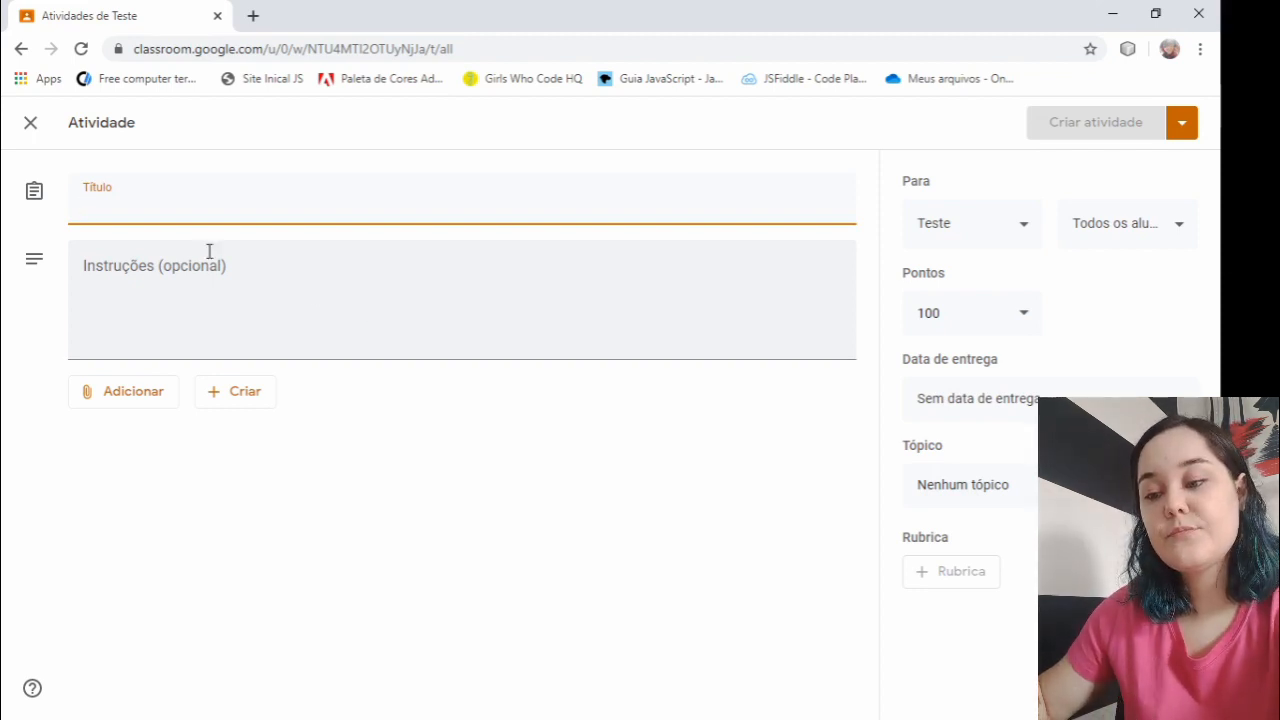
- Review the attachment sources and the new-file types available for the activity, without attaching anything
{"action": "left_click", "coordinate": [115, 398]}
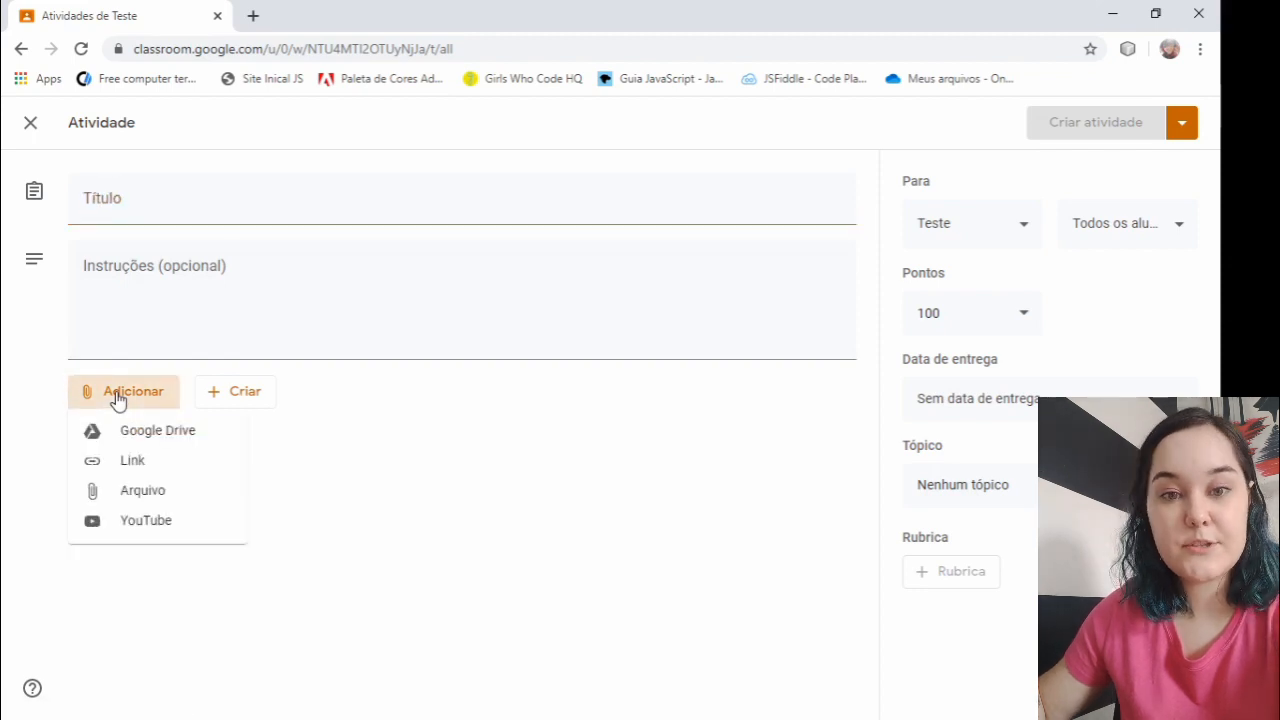
{"action": "left_click", "coordinate": [144, 500]}
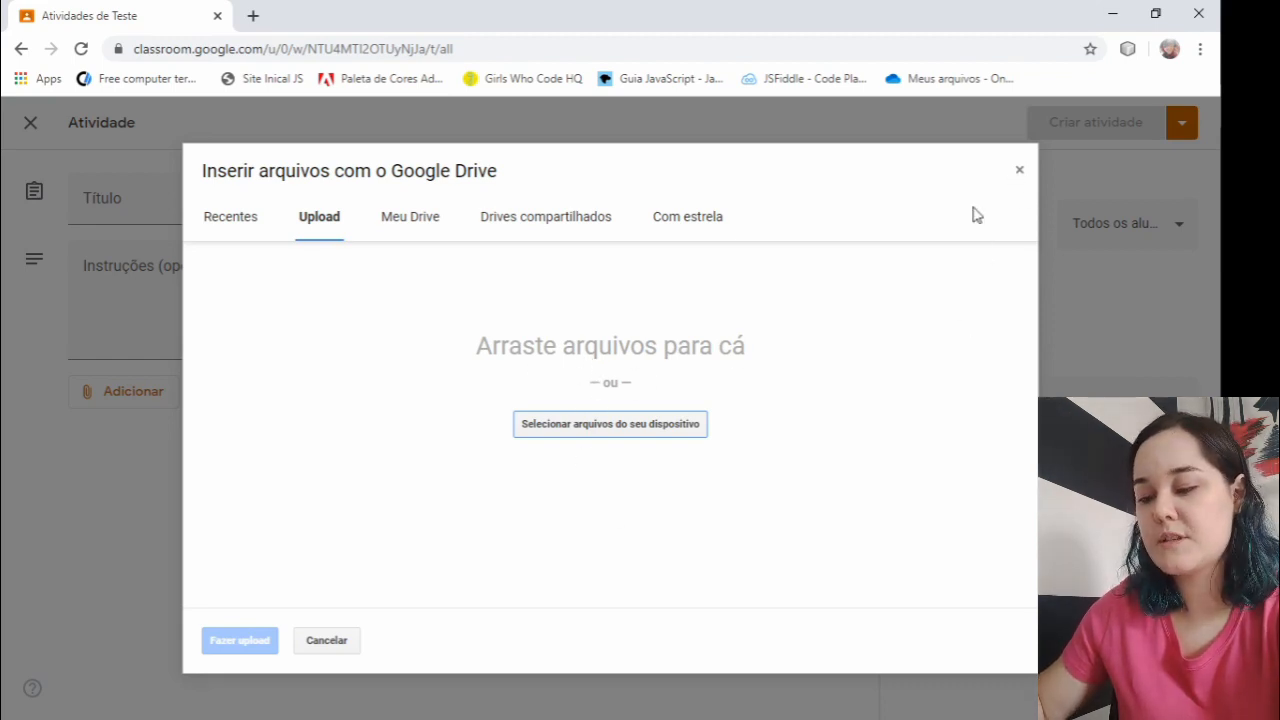
{"action": "left_click", "coordinate": [1019, 170]}
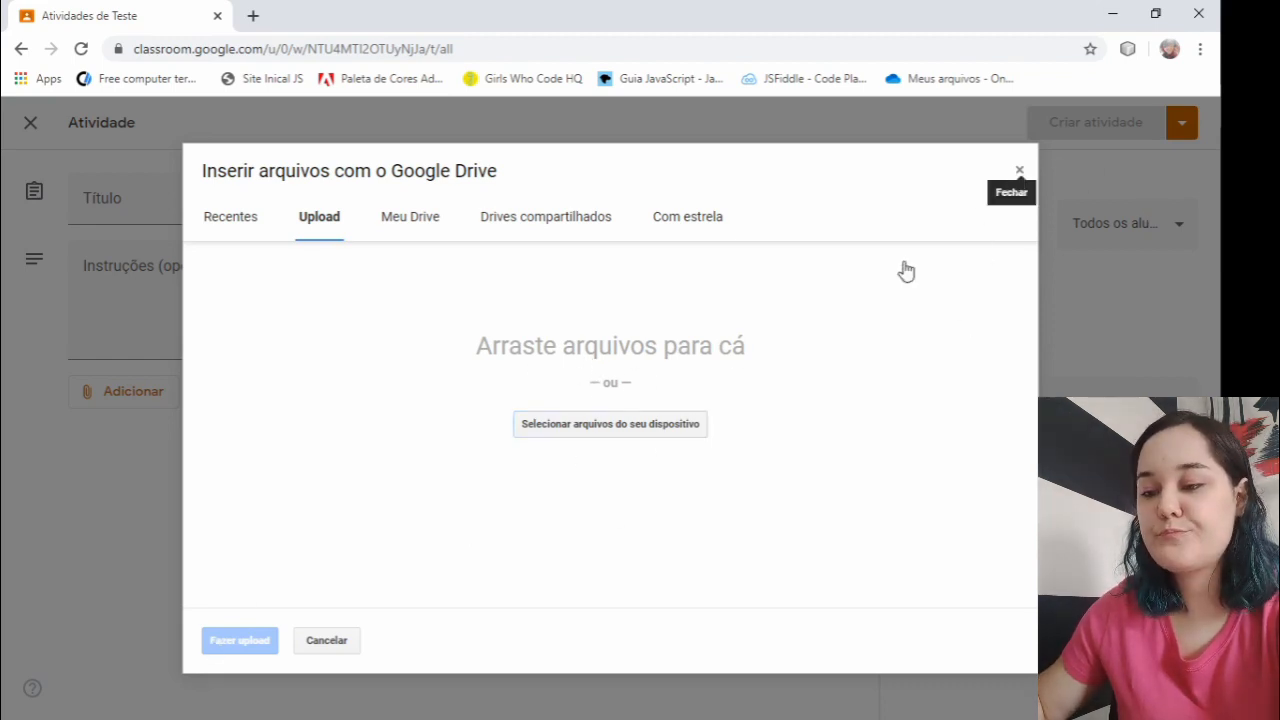
{"action": "left_click", "coordinate": [140, 402]}
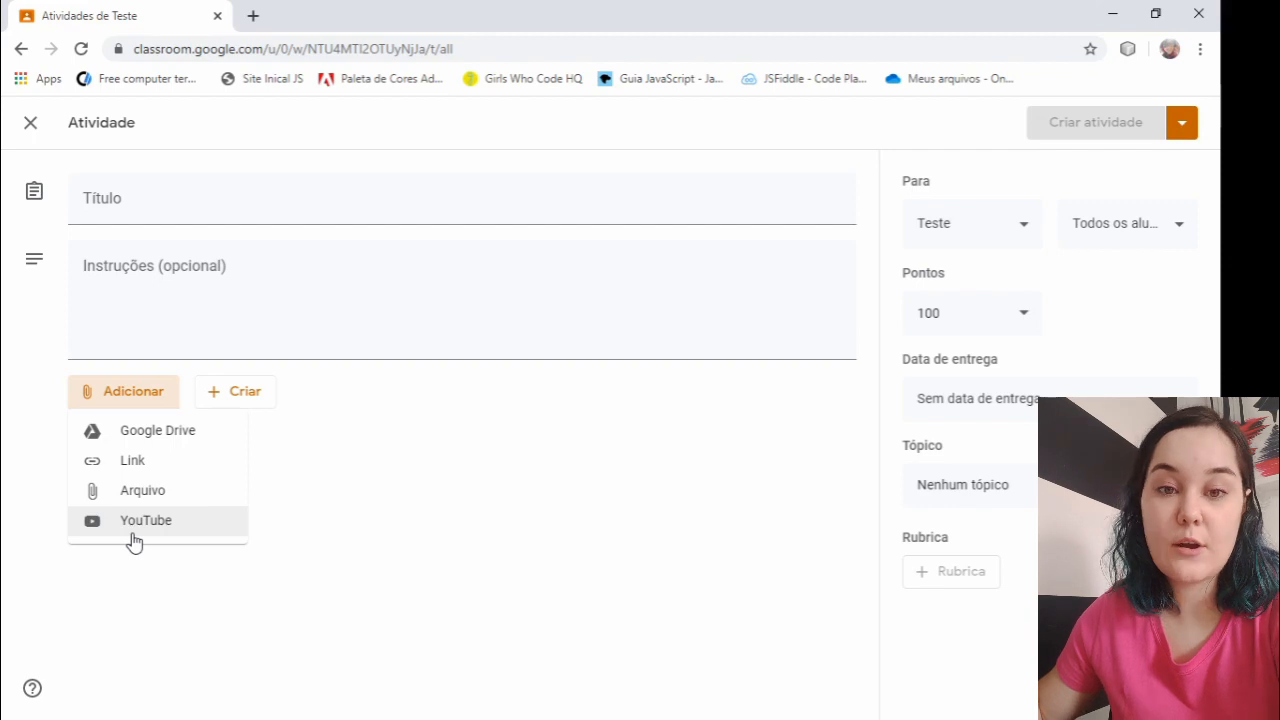
{"action": "left_click", "coordinate": [425, 500]}
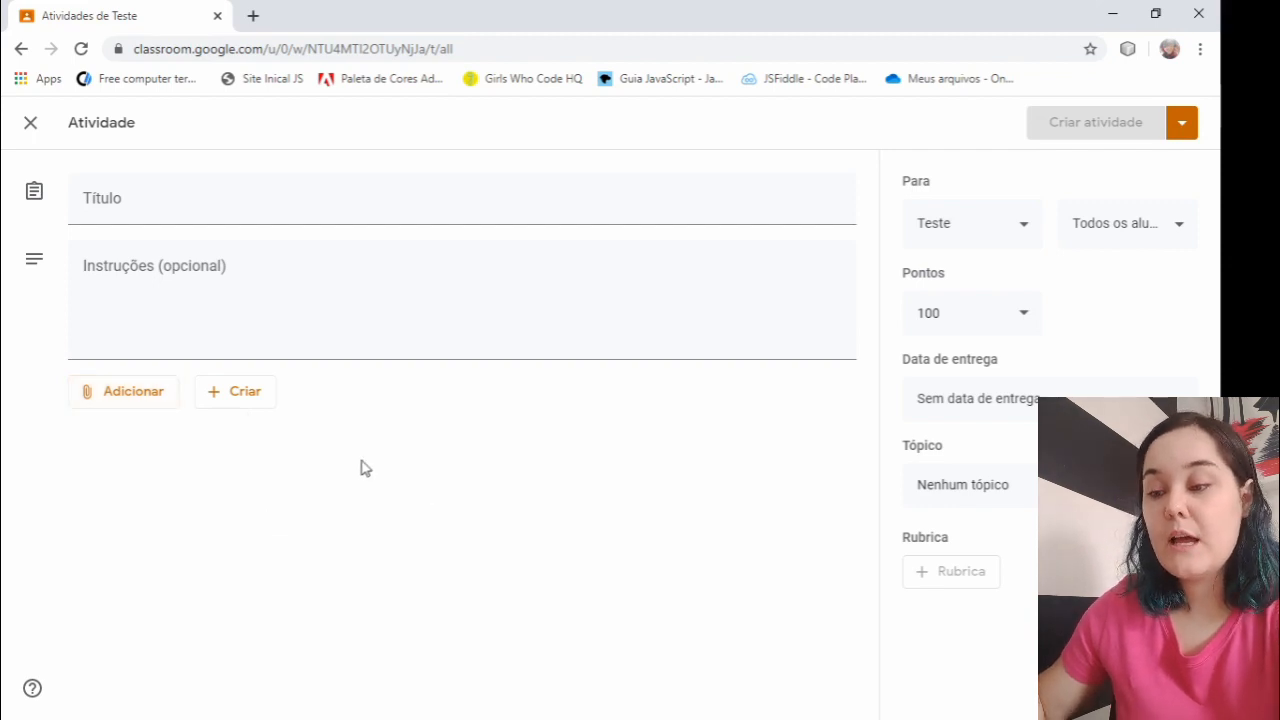
{"action": "left_click", "coordinate": [257, 404]}
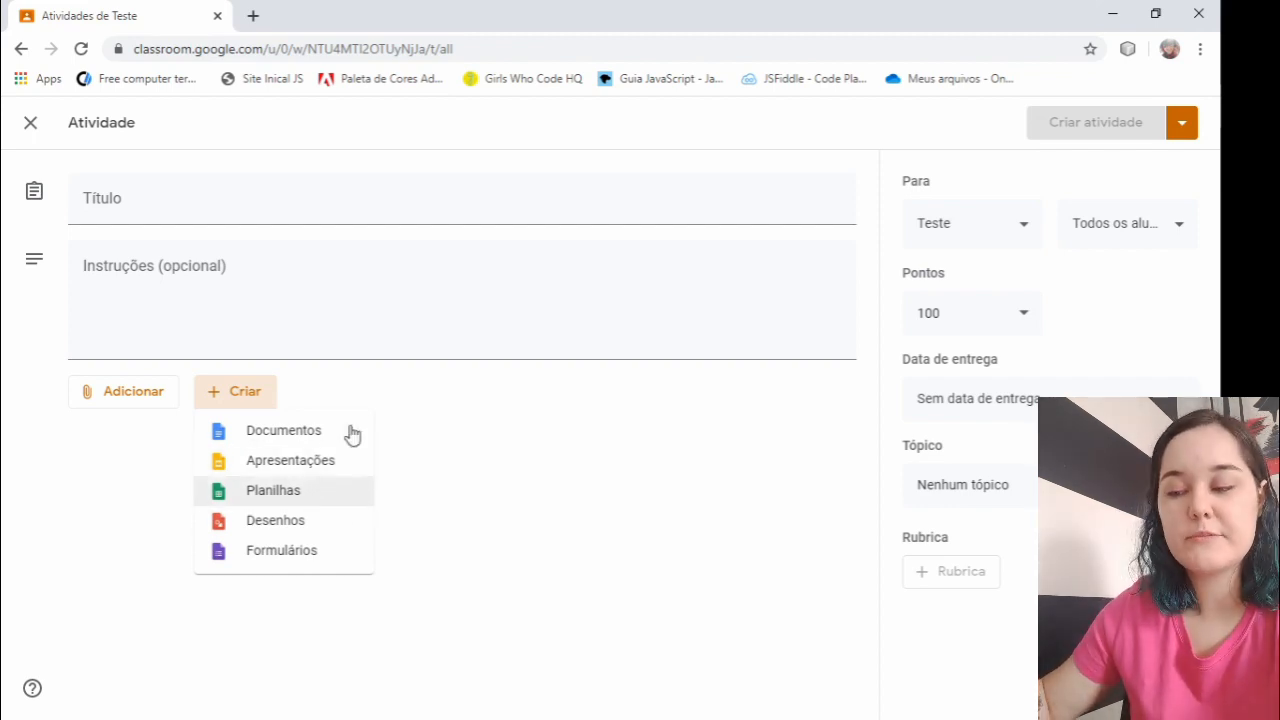
{"action": "left_click", "coordinate": [447, 467]}
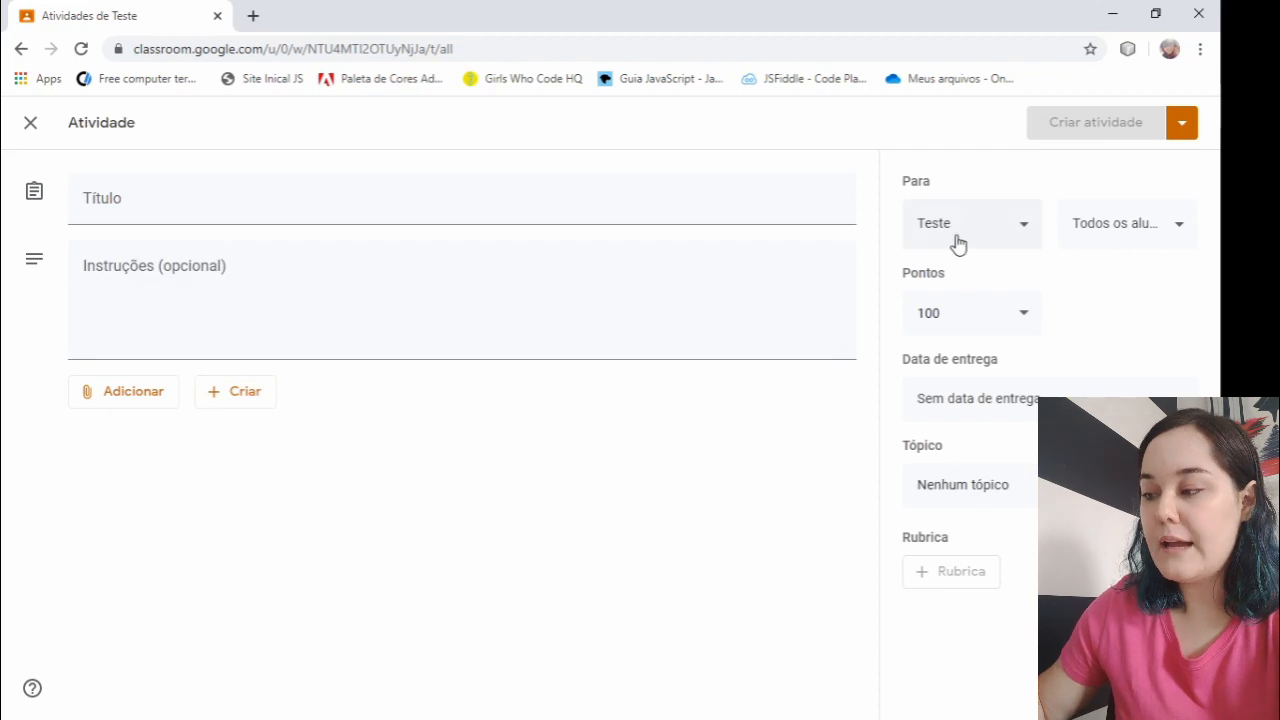
- Check which classes and which students the activity can be assigned to
{"action": "left_click", "coordinate": [1010, 234]}
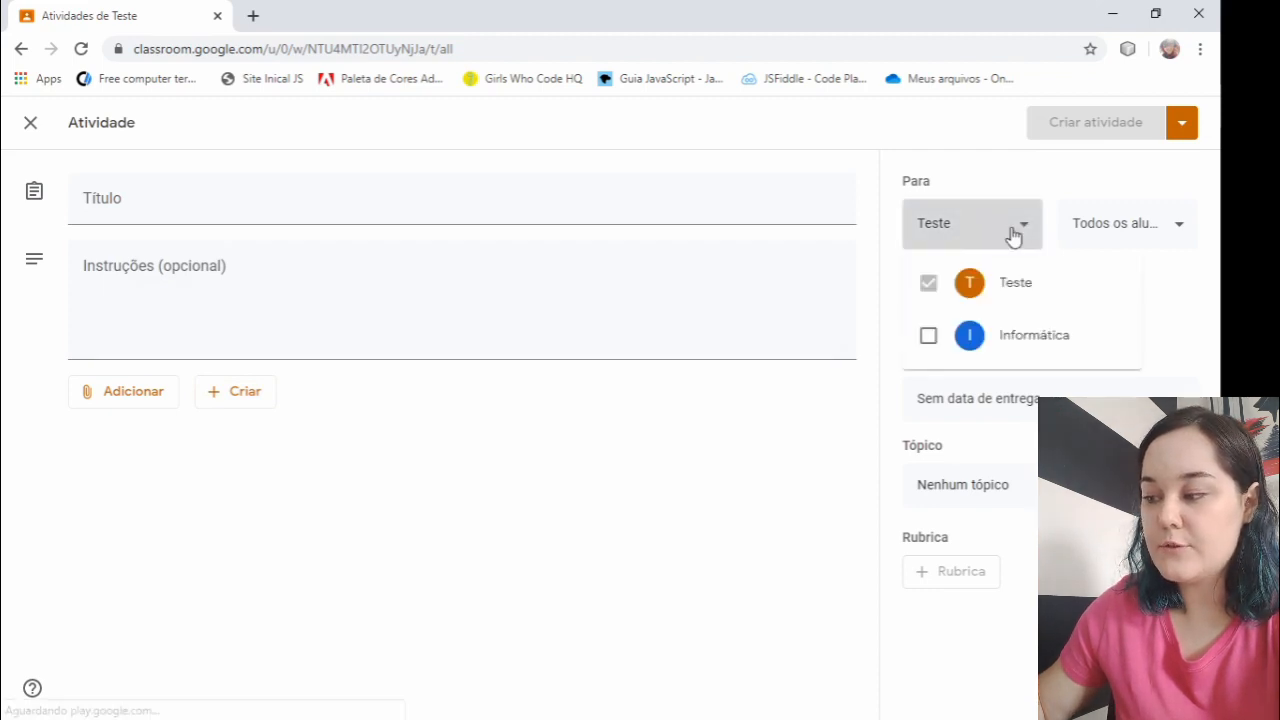
{"action": "left_click", "coordinate": [1013, 235]}
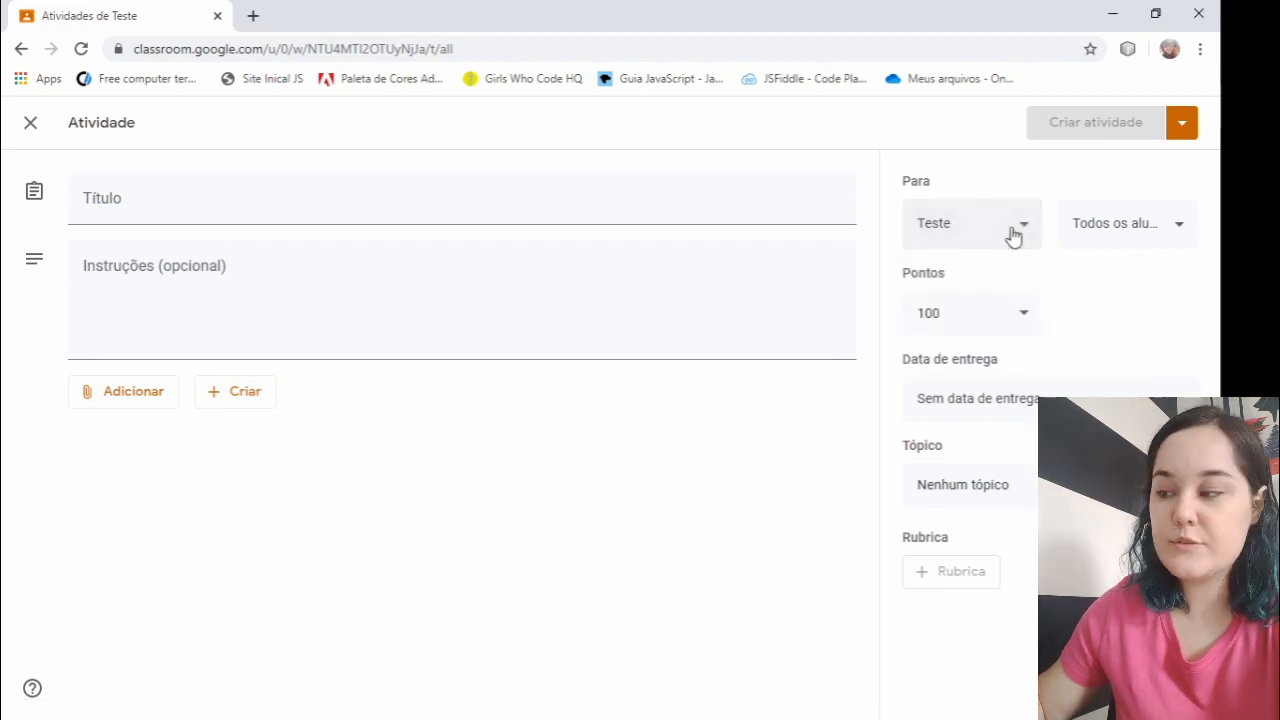
{"action": "left_click", "coordinate": [1011, 234]}
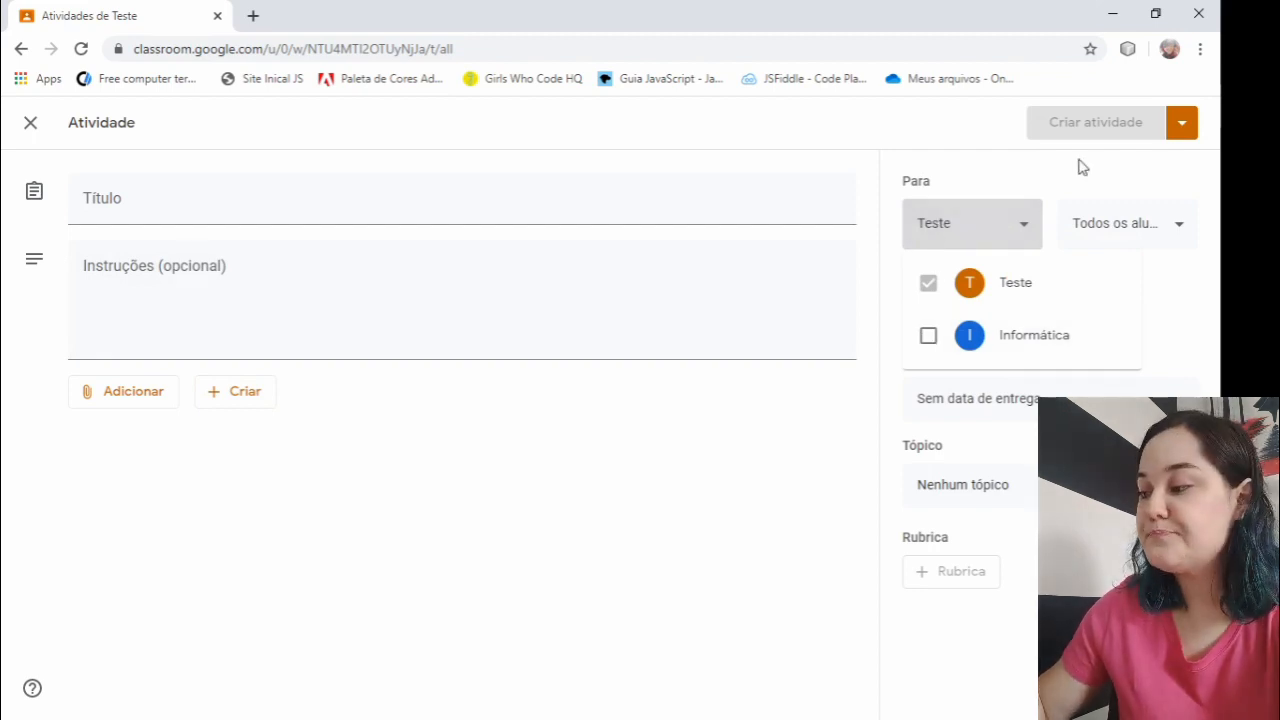
{"action": "left_click", "coordinate": [1144, 234]}
{"action": "left_click", "coordinate": [1145, 234]}
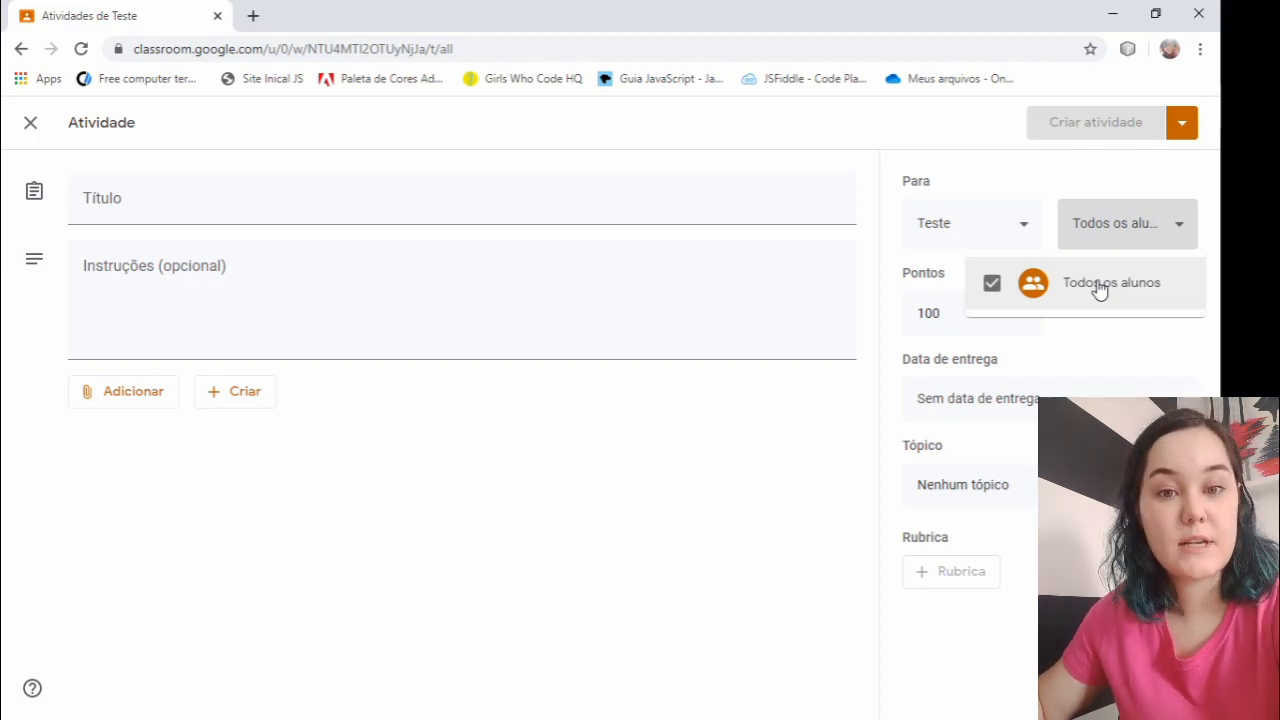
- Review the points, due date and topic settings of the activity without changing them
{"action": "left_click", "coordinate": [946, 318]}
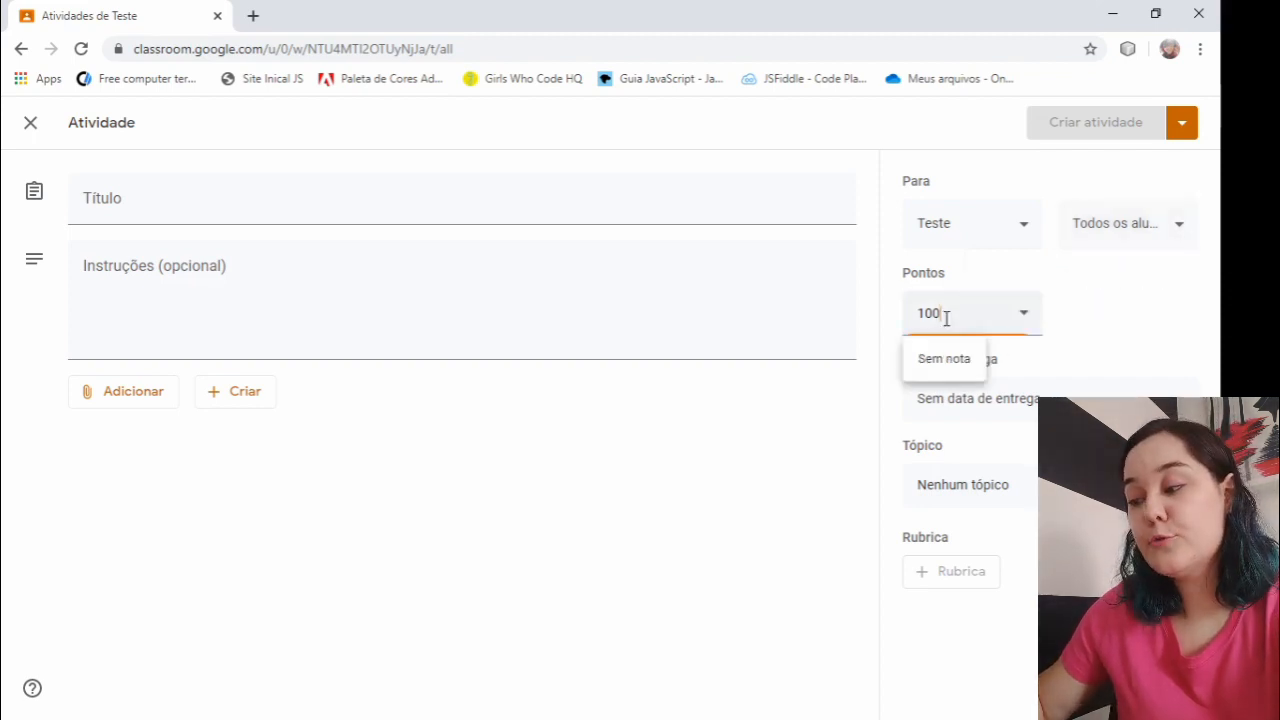
{"action": "left_click", "coordinate": [1076, 315]}
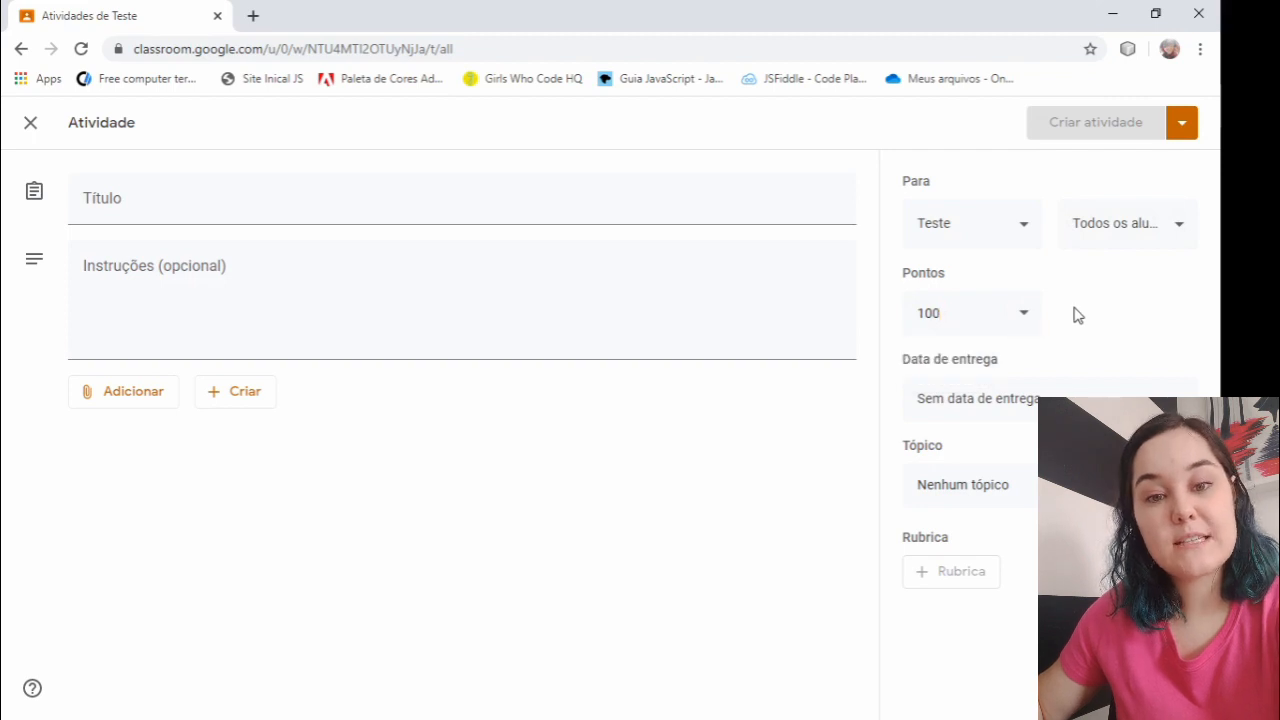
{"action": "left_click", "coordinate": [998, 403]}
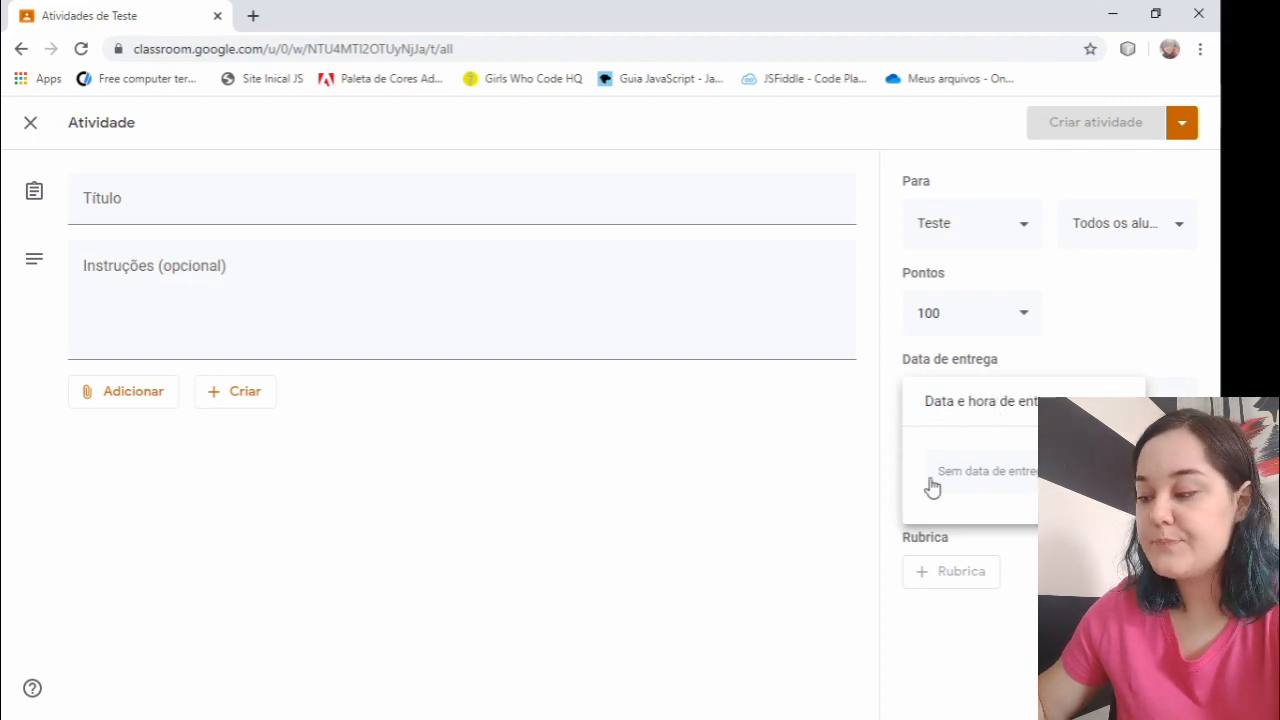
{"action": "left_click", "coordinate": [840, 497]}
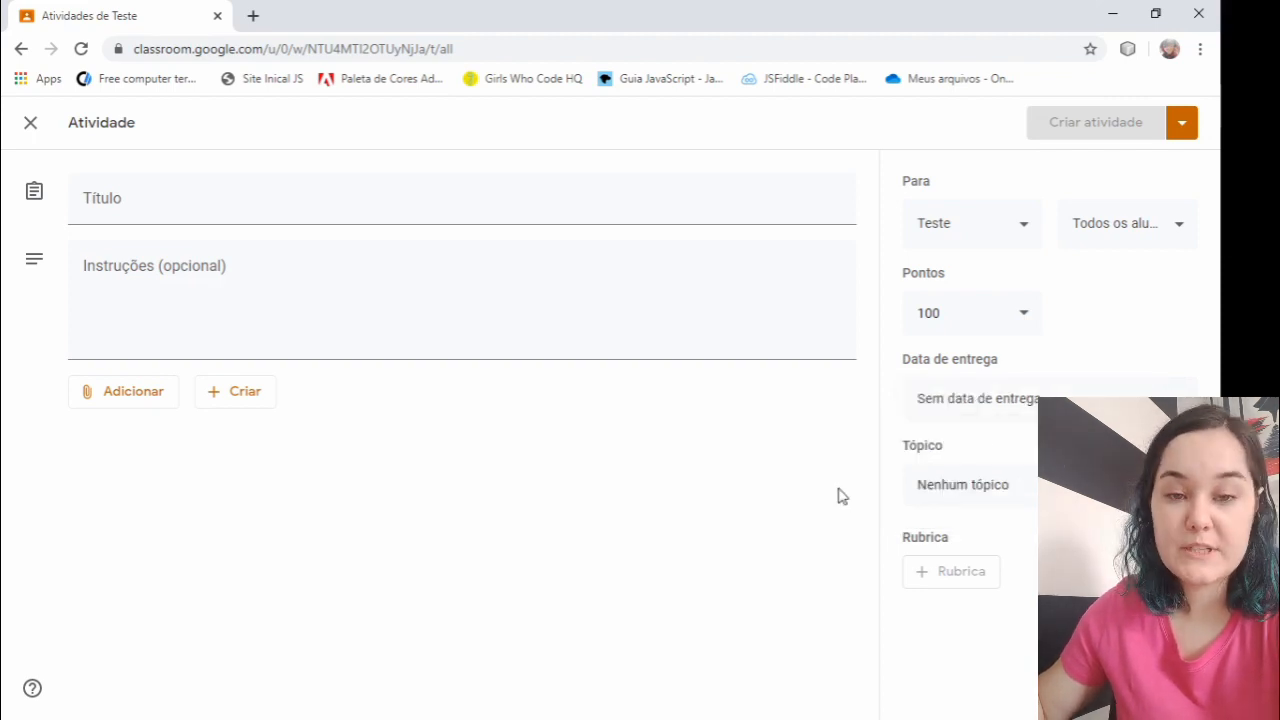
{"action": "left_click", "coordinate": [1009, 489]}
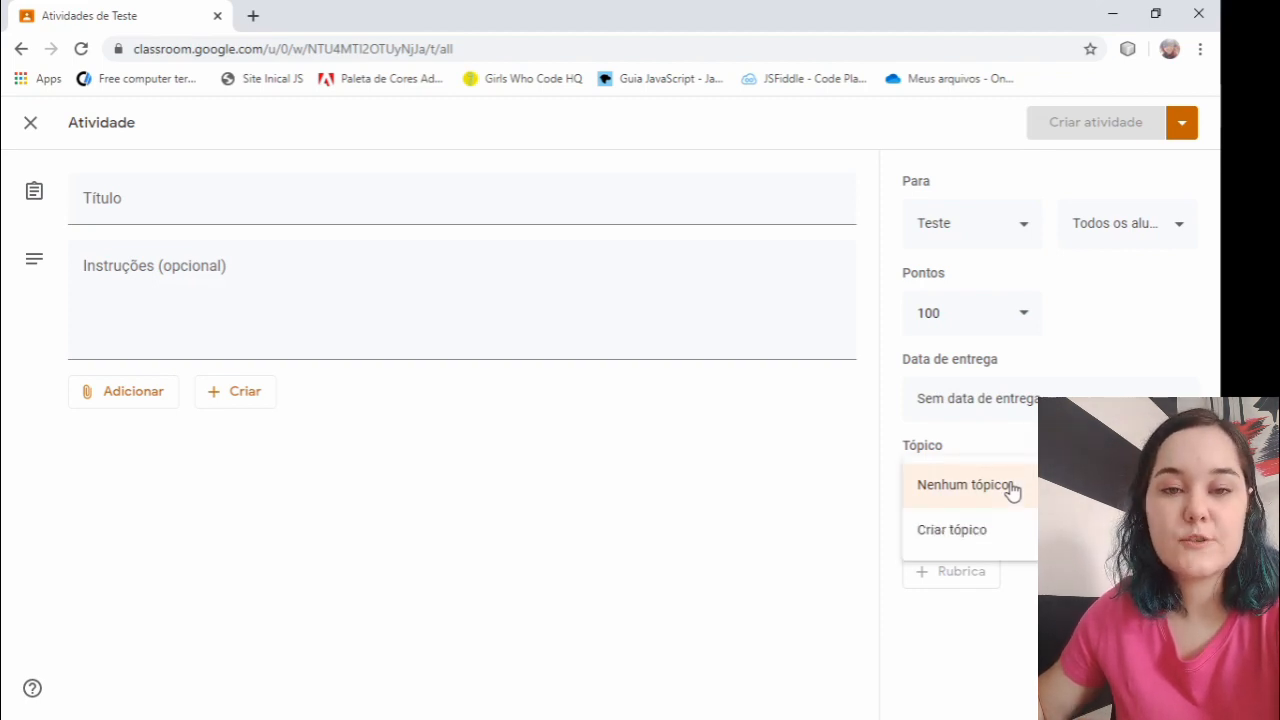
{"action": "left_click", "coordinate": [774, 486]}
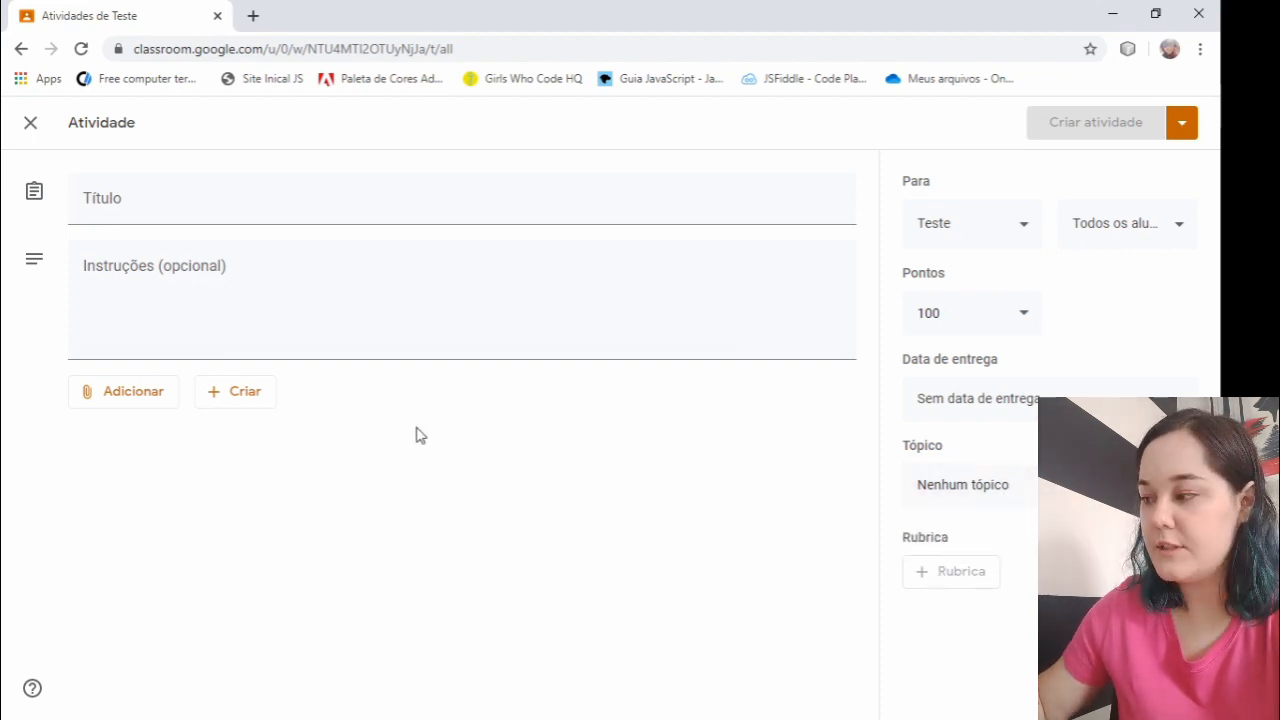
- Title the activity Teste, check its publishing options and discard the draft
{"action": "left_click", "coordinate": [204, 214]}
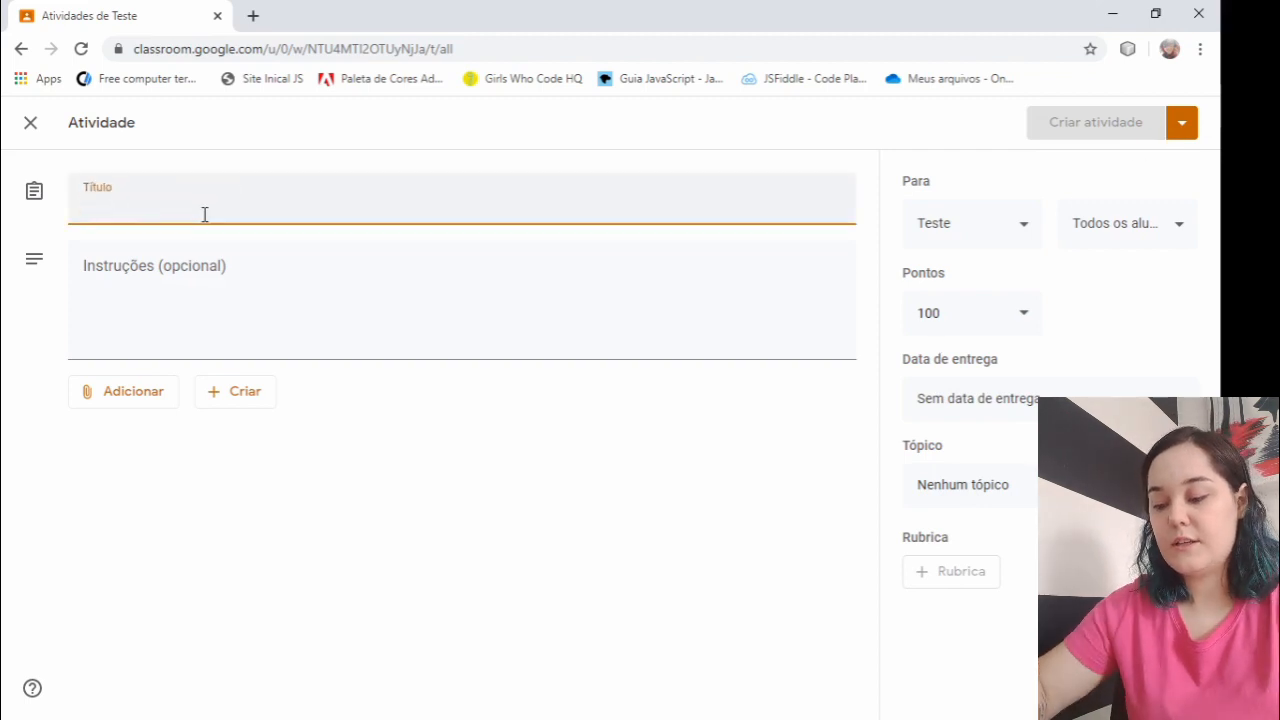
{"action": "type", "text": "Teste"}
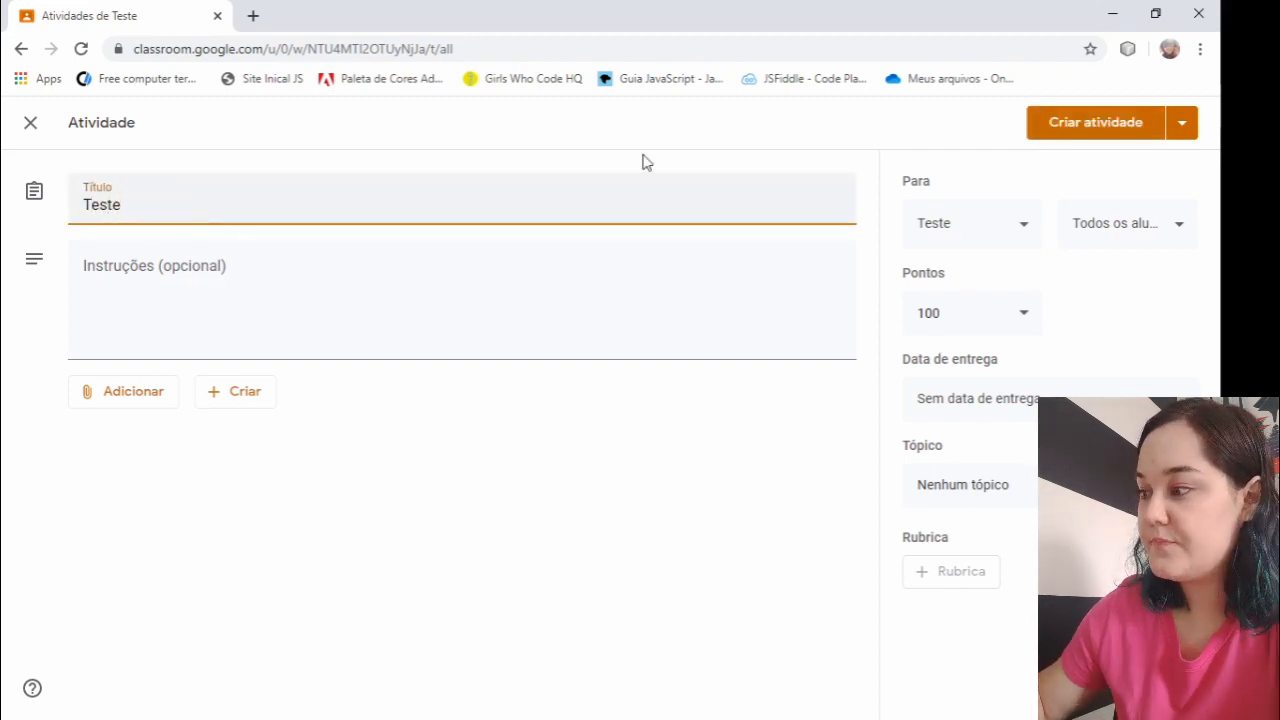
{"action": "left_click", "coordinate": [1183, 124]}
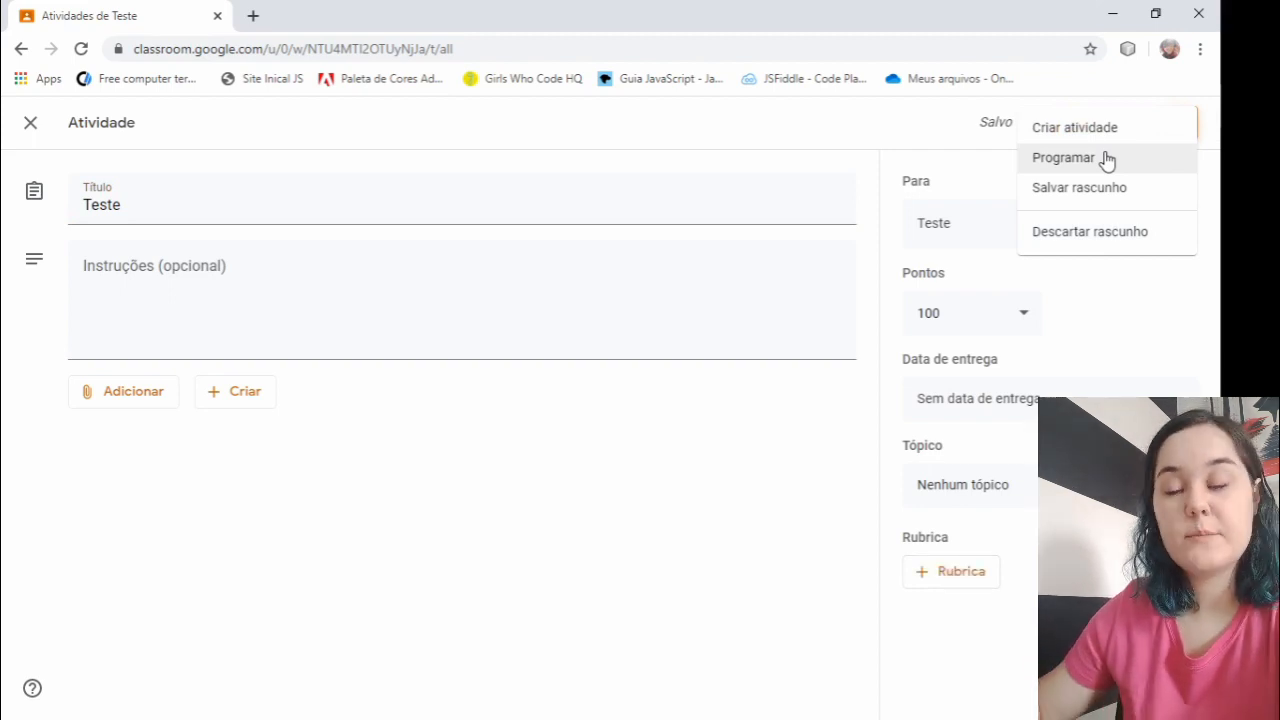
{"action": "left_click", "coordinate": [1094, 240]}
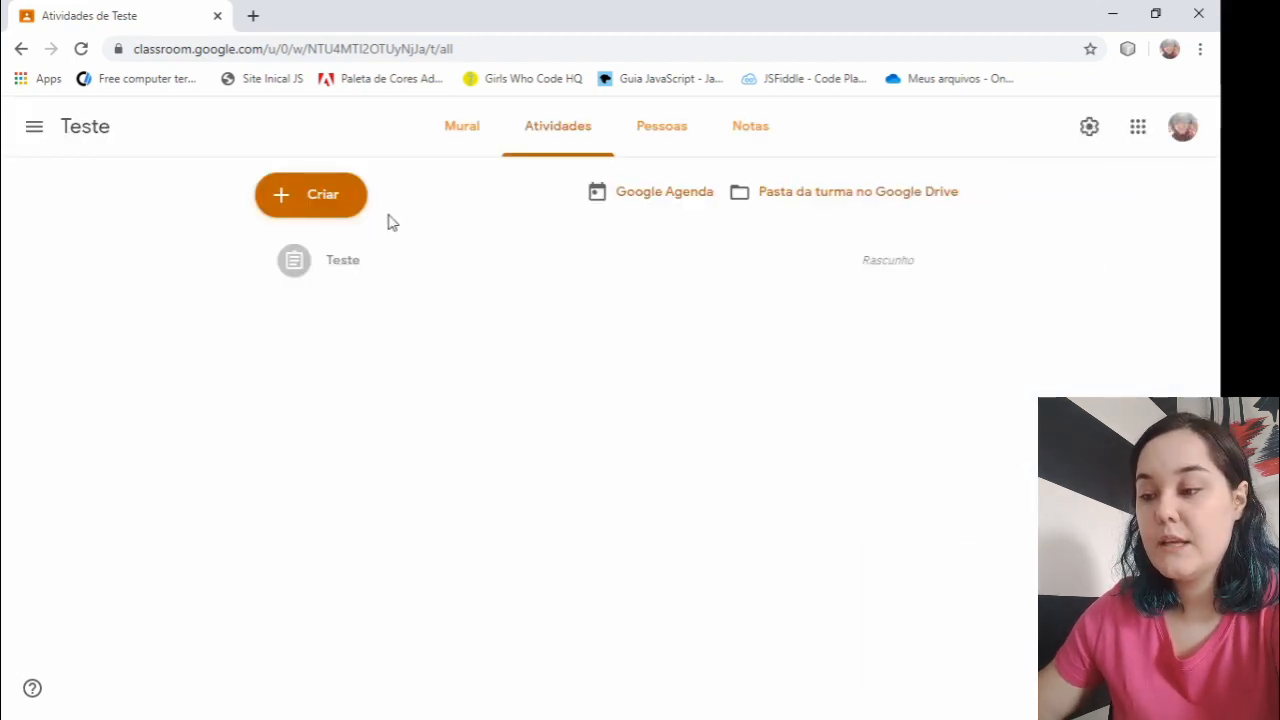
- Look at the form for a new Atividade com teste with its attached Blank Quiz, and close it without creating the activity
{"action": "left_click", "coordinate": [340, 208]}
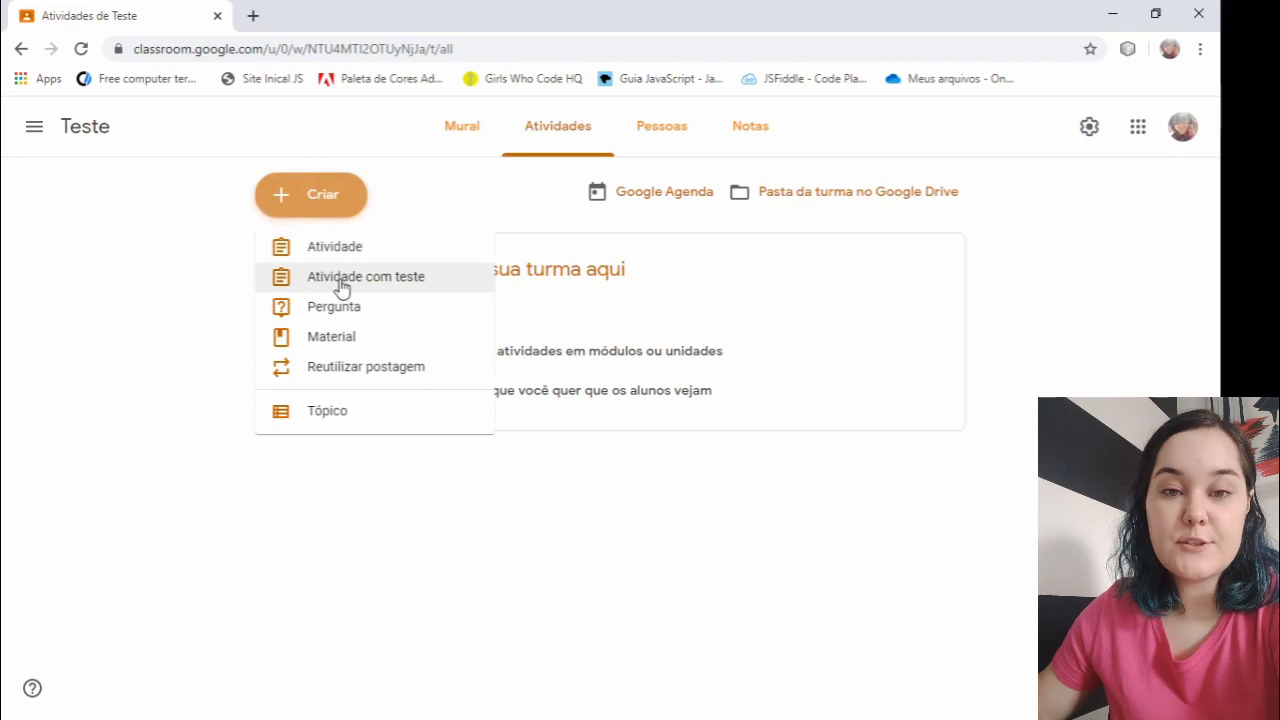
{"action": "left_click", "coordinate": [342, 285]}
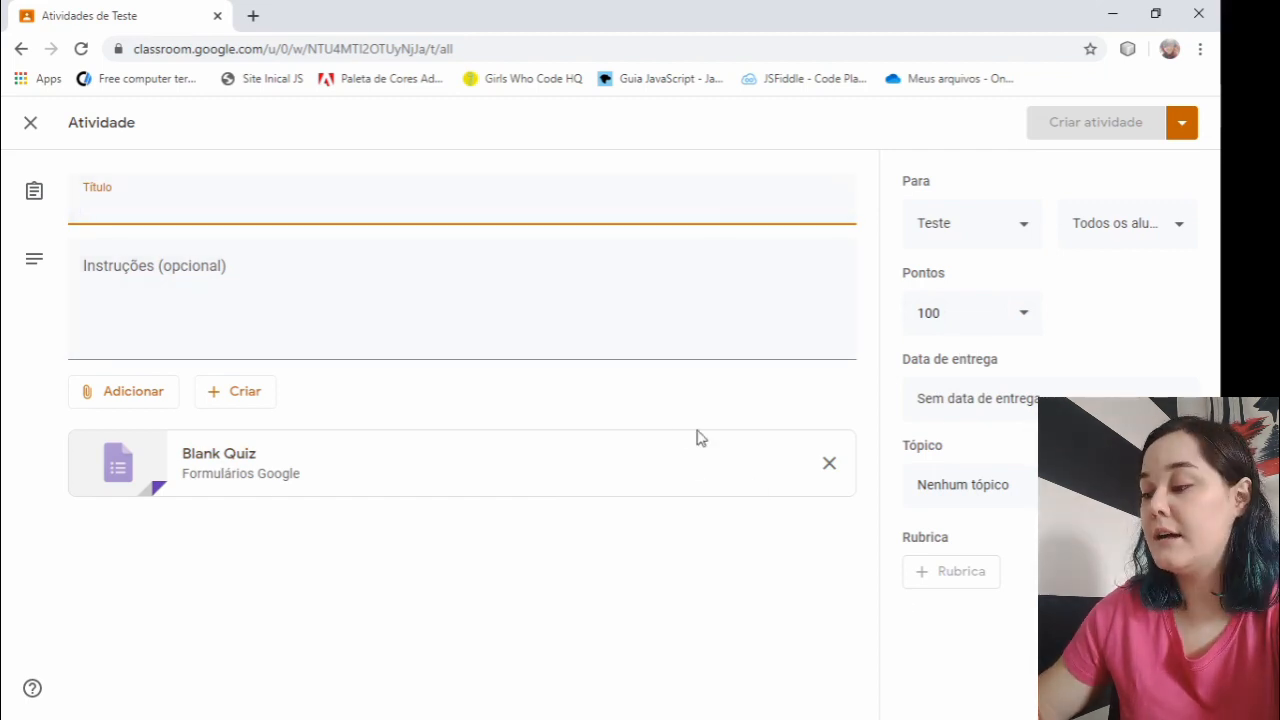
{"action": "left_click", "coordinate": [33, 125]}
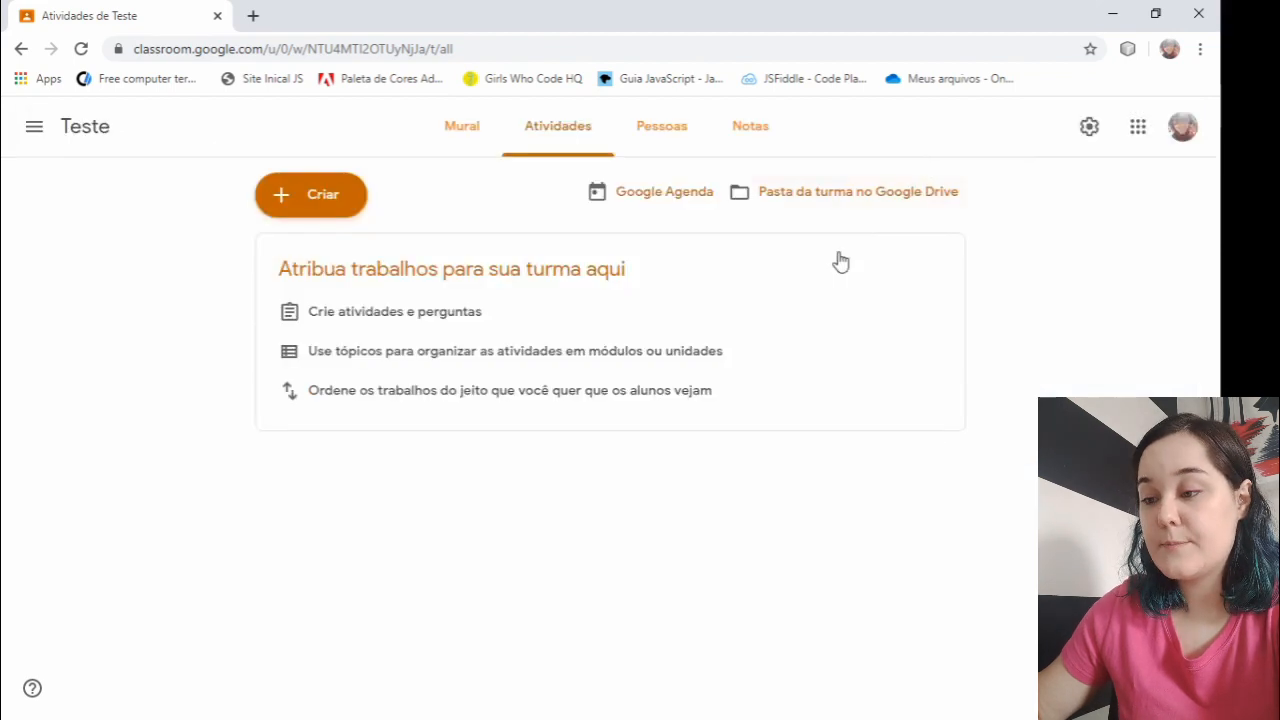
- Look at the form for a new Pergunta and close it without posting a question
{"action": "left_click", "coordinate": [323, 196]}
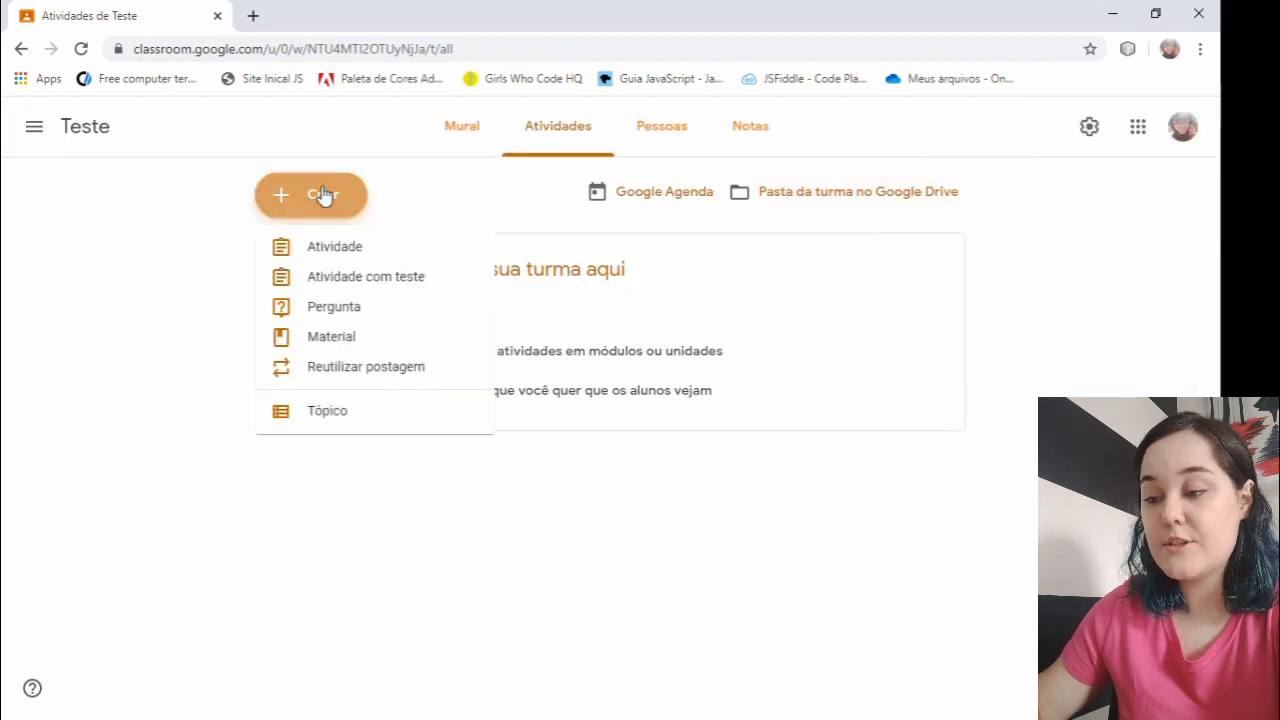
{"action": "left_click", "coordinate": [323, 308]}
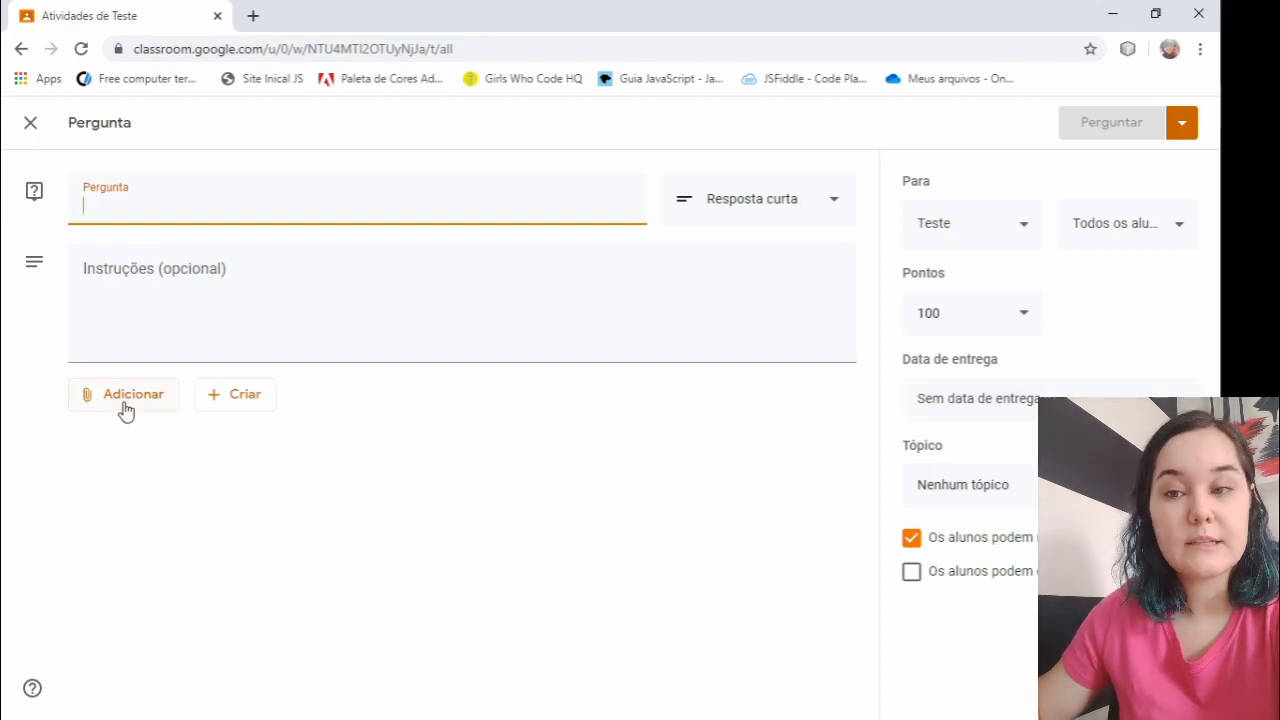
{"action": "left_click", "coordinate": [29, 128]}
- Look at the form for a new Material post and close it without posting
{"action": "left_click", "coordinate": [334, 204]}
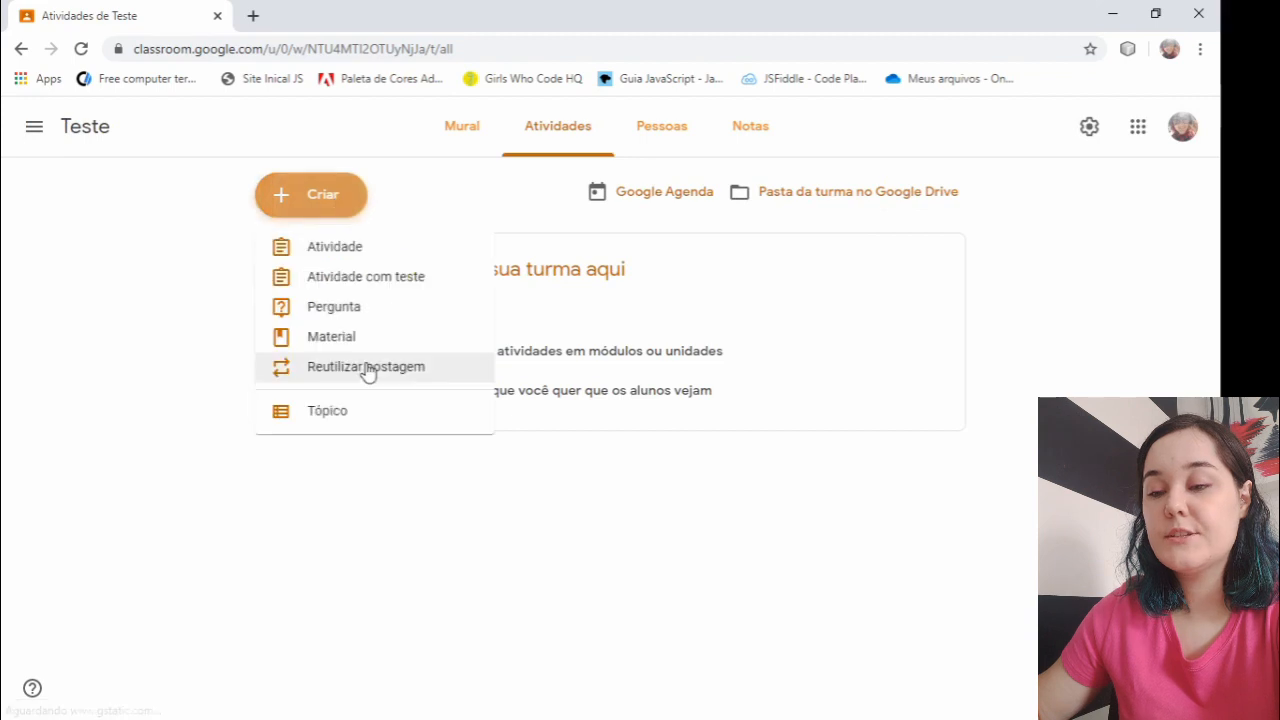
{"action": "left_click", "coordinate": [380, 341]}
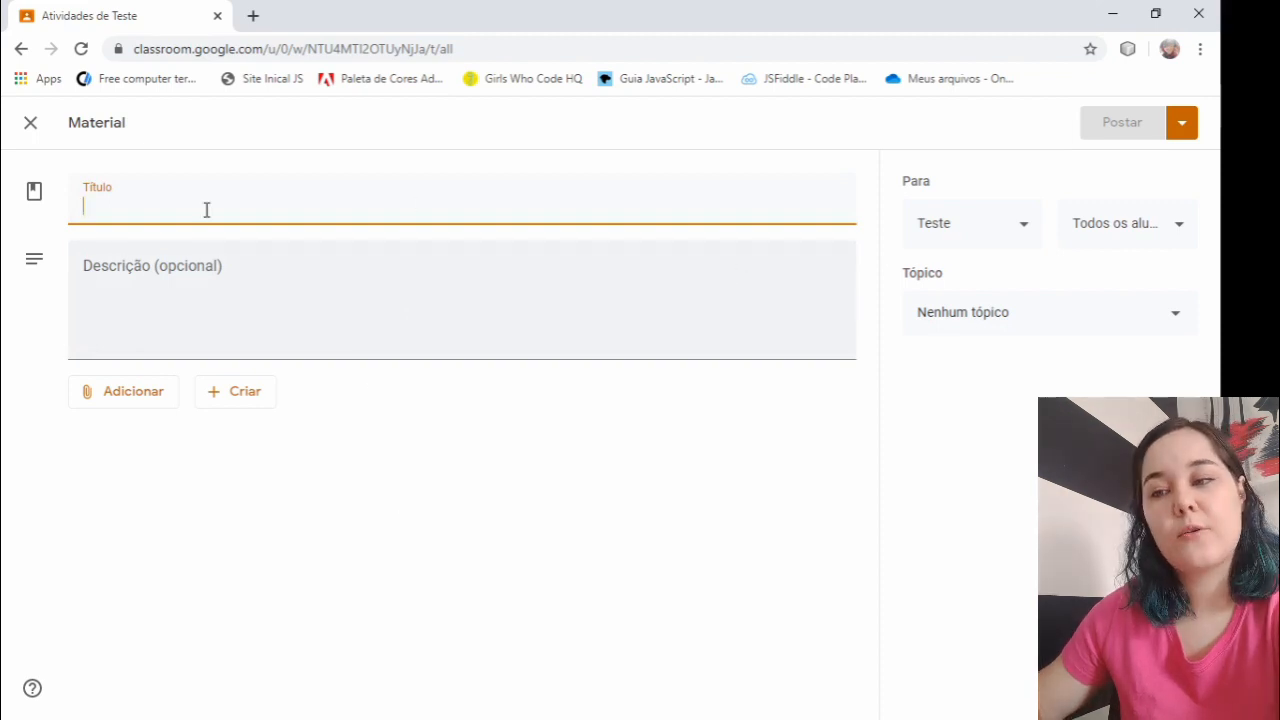
{"action": "left_click", "coordinate": [30, 124]}
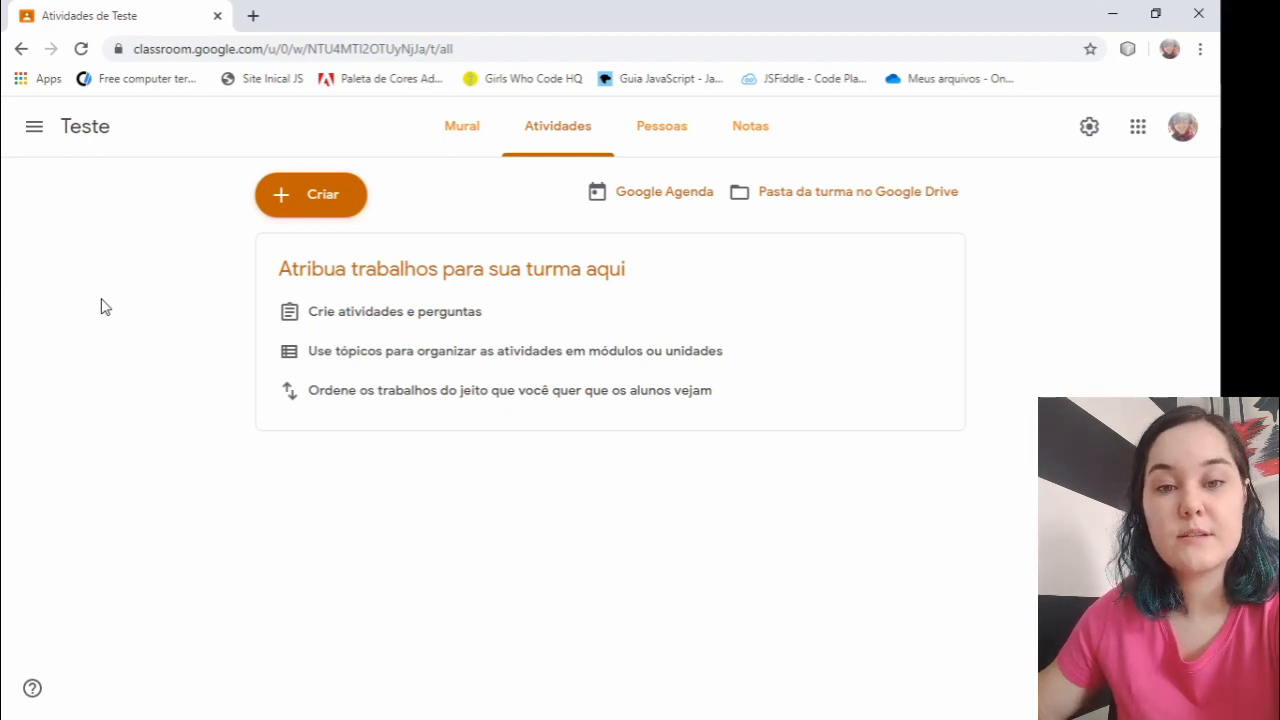
- Reuse the Atividade post from the Informática class in the Teste class and show its publishing options
{"action": "left_click", "coordinate": [283, 200]}
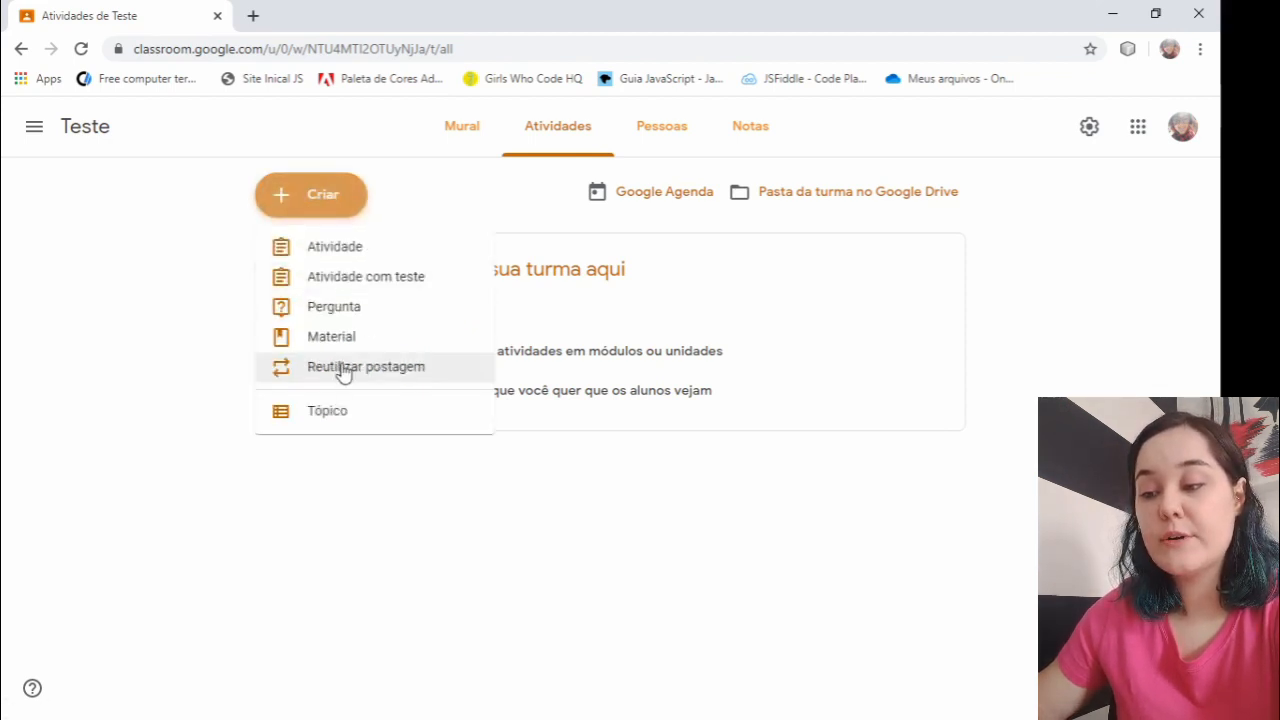
{"action": "left_click", "coordinate": [341, 368]}
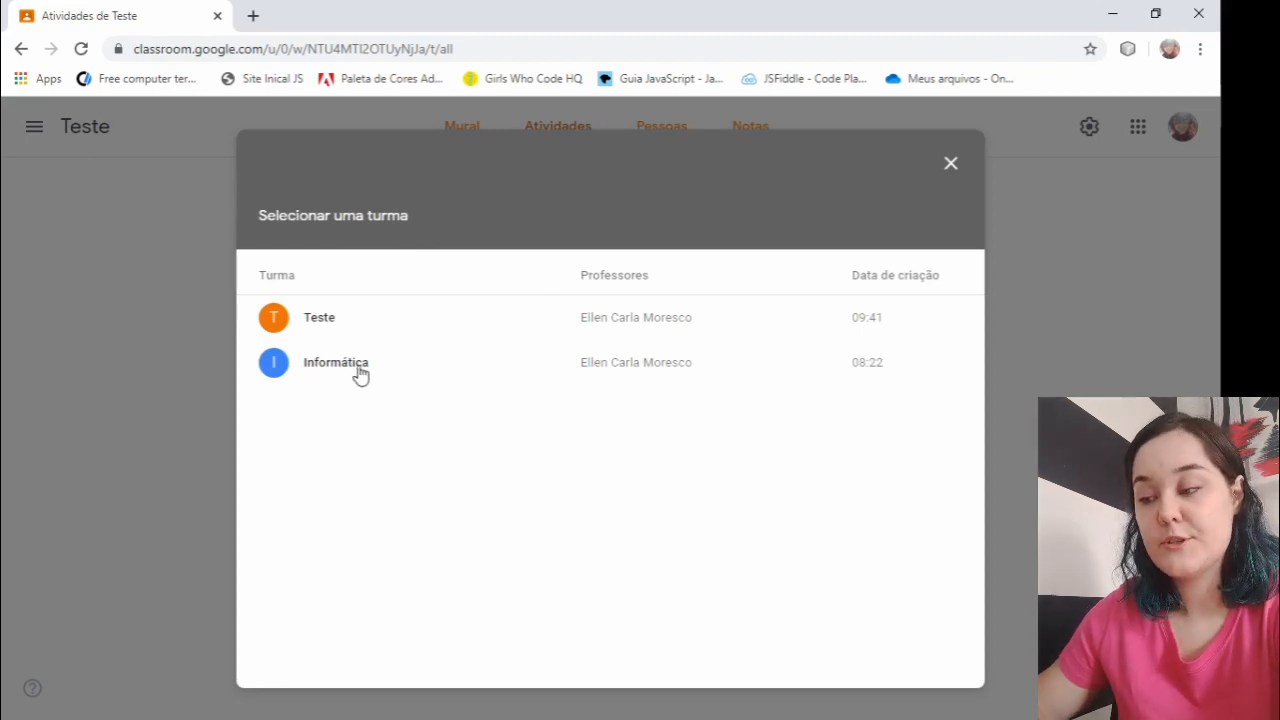
{"action": "left_click", "coordinate": [359, 372]}
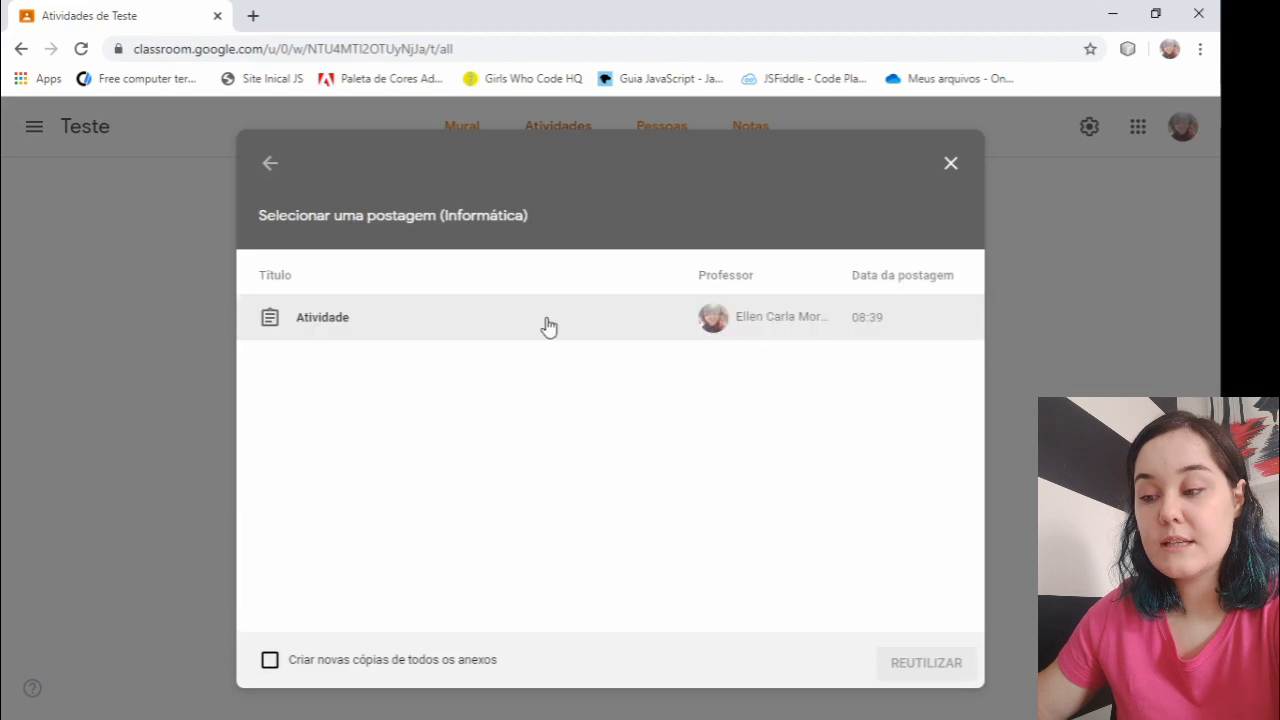
{"action": "left_click", "coordinate": [371, 330]}
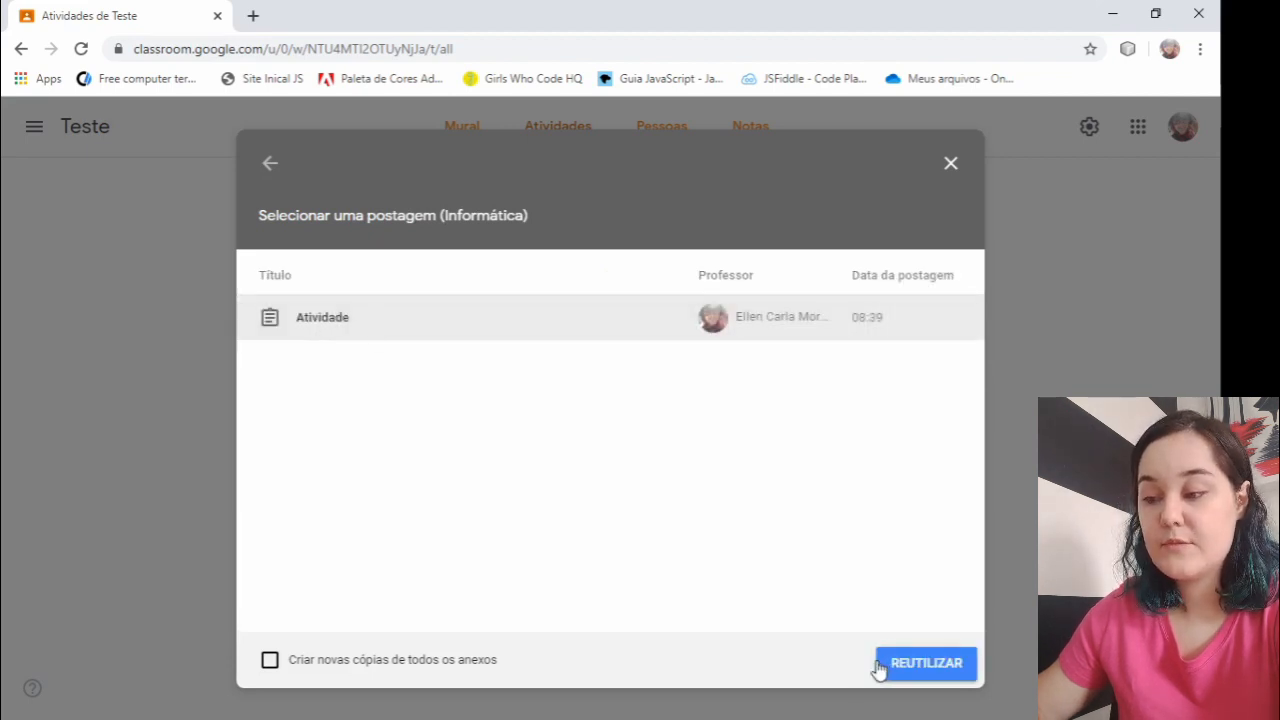
{"action": "left_click", "coordinate": [882, 668]}
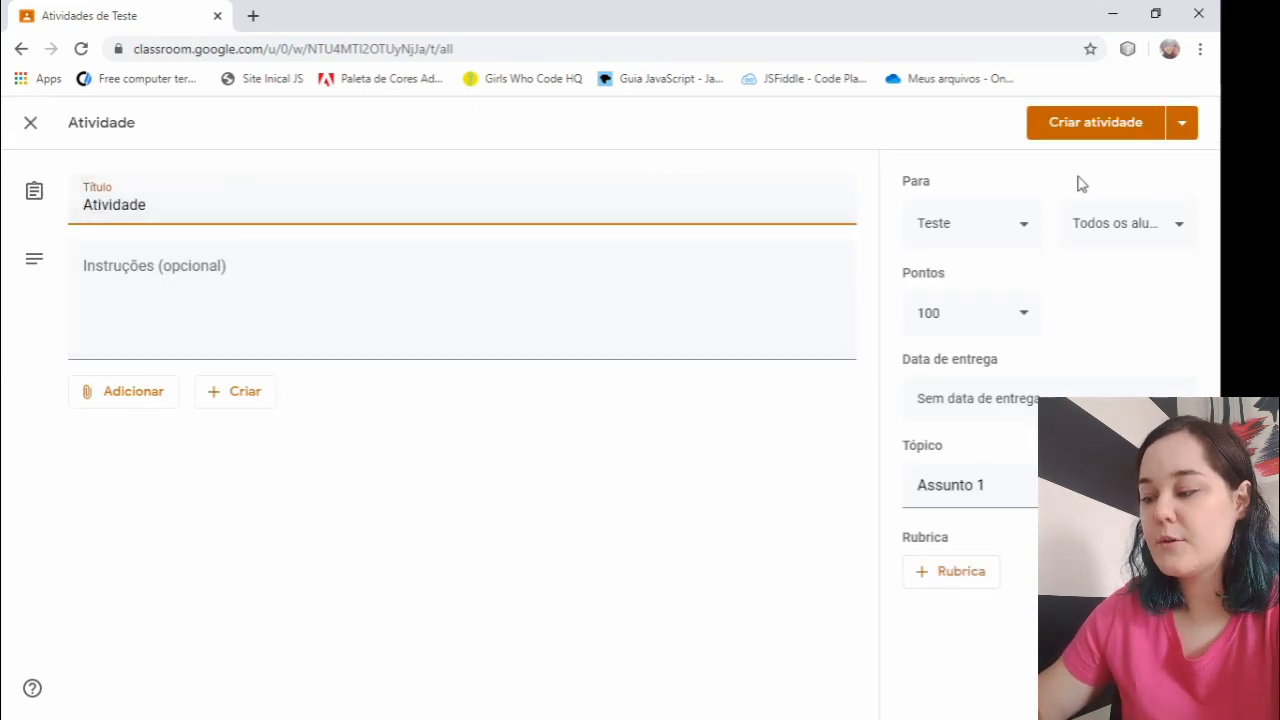
{"action": "left_click", "coordinate": [1181, 122]}
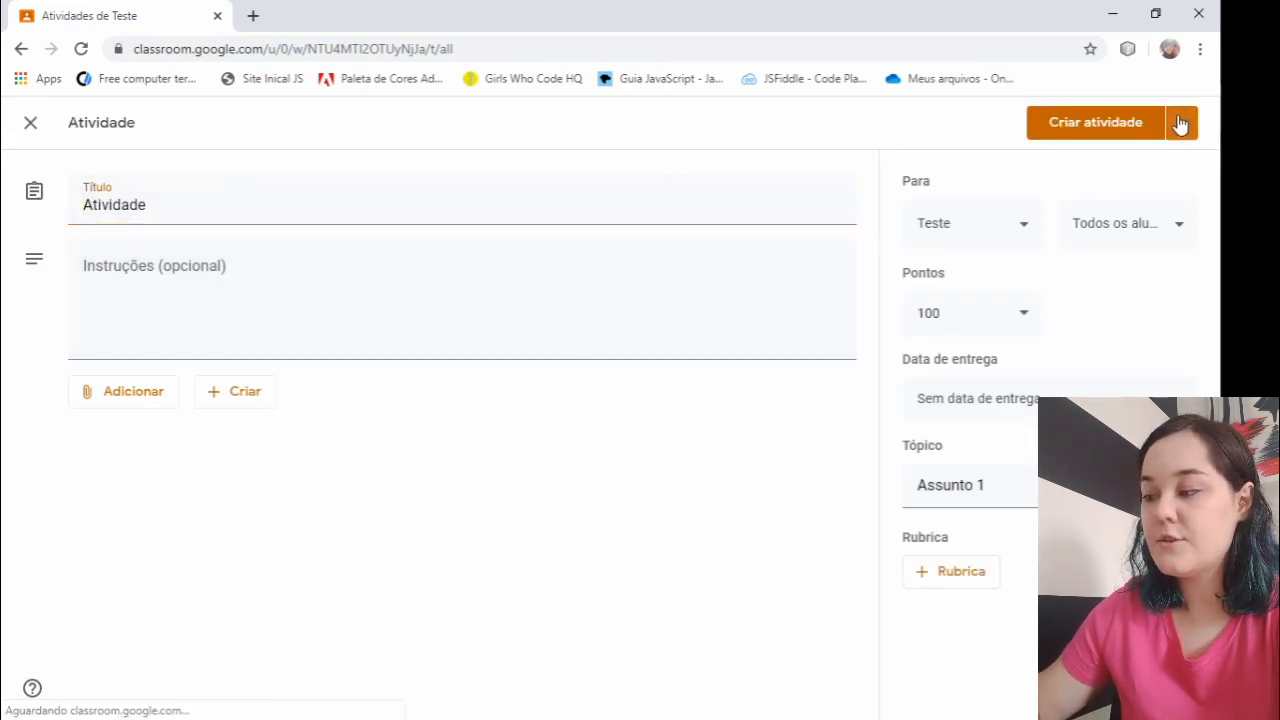
- Close the reused Atividade without publishing it, and look at the dialog for adding a topic to the Teste class without creating one
{"action": "left_click", "coordinate": [35, 130]}
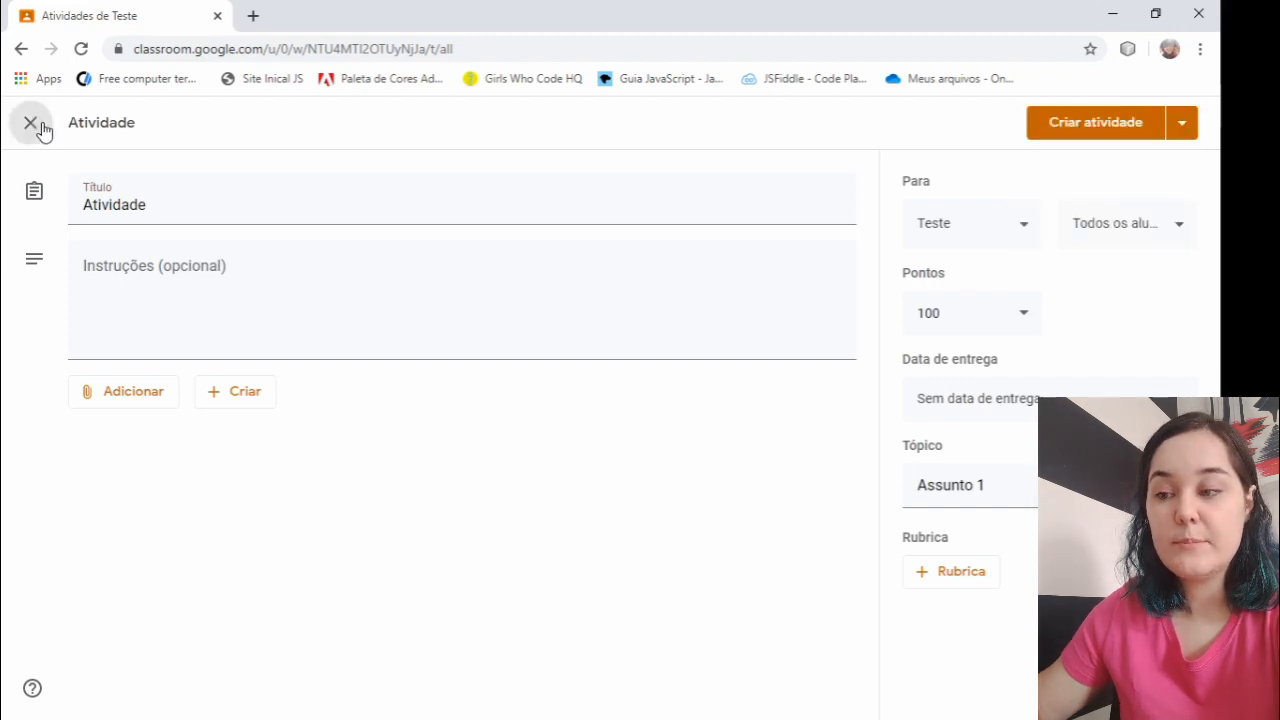
{"action": "left_click", "coordinate": [35, 128]}
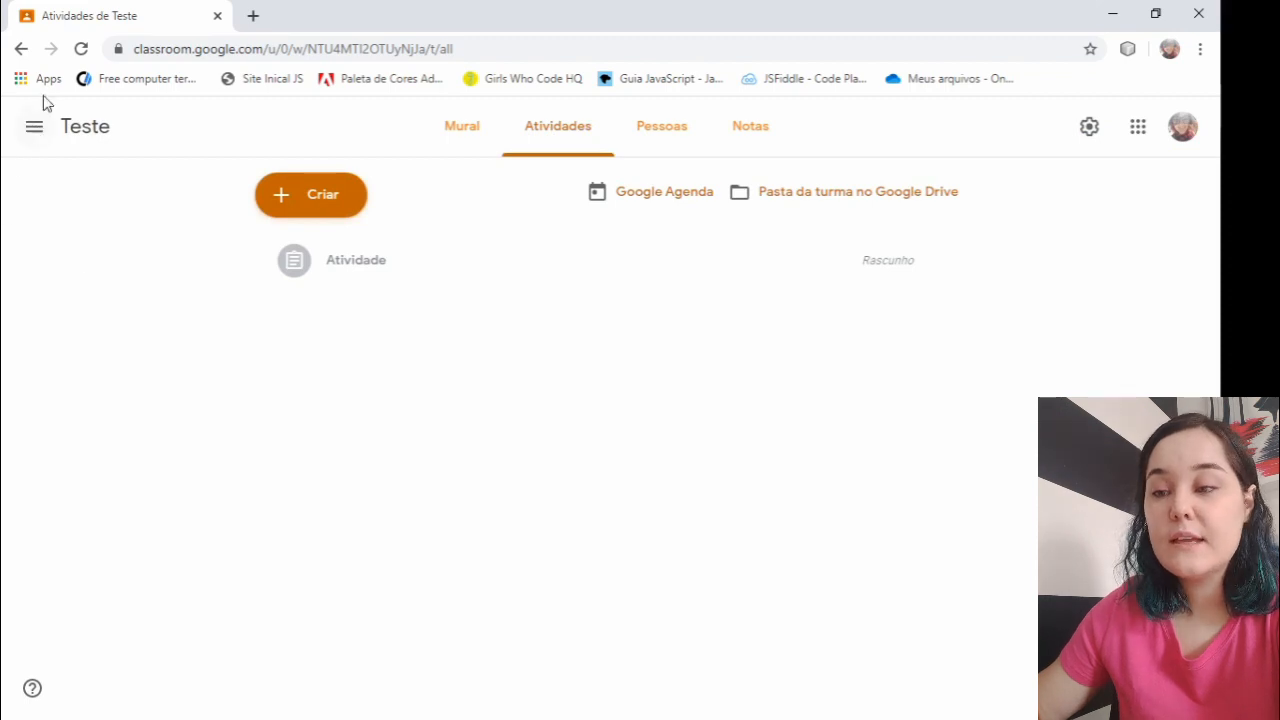
{"action": "left_click", "coordinate": [298, 190]}
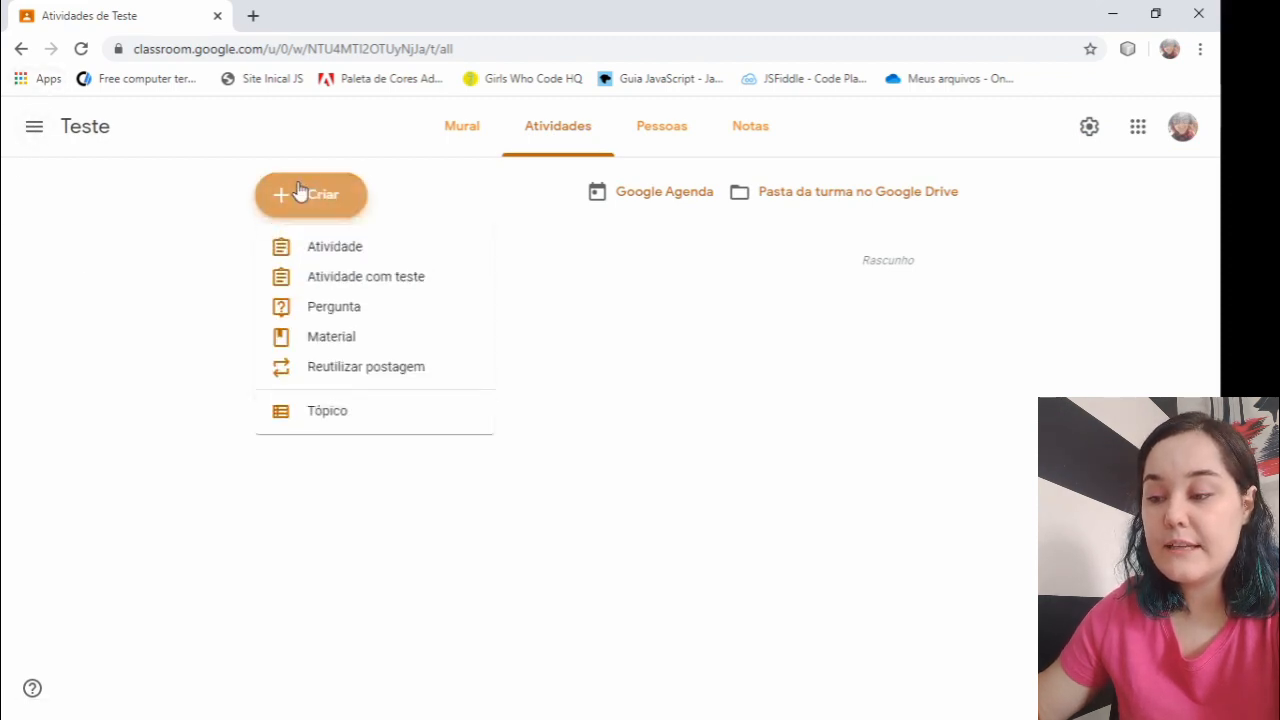
{"action": "left_click", "coordinate": [323, 421]}
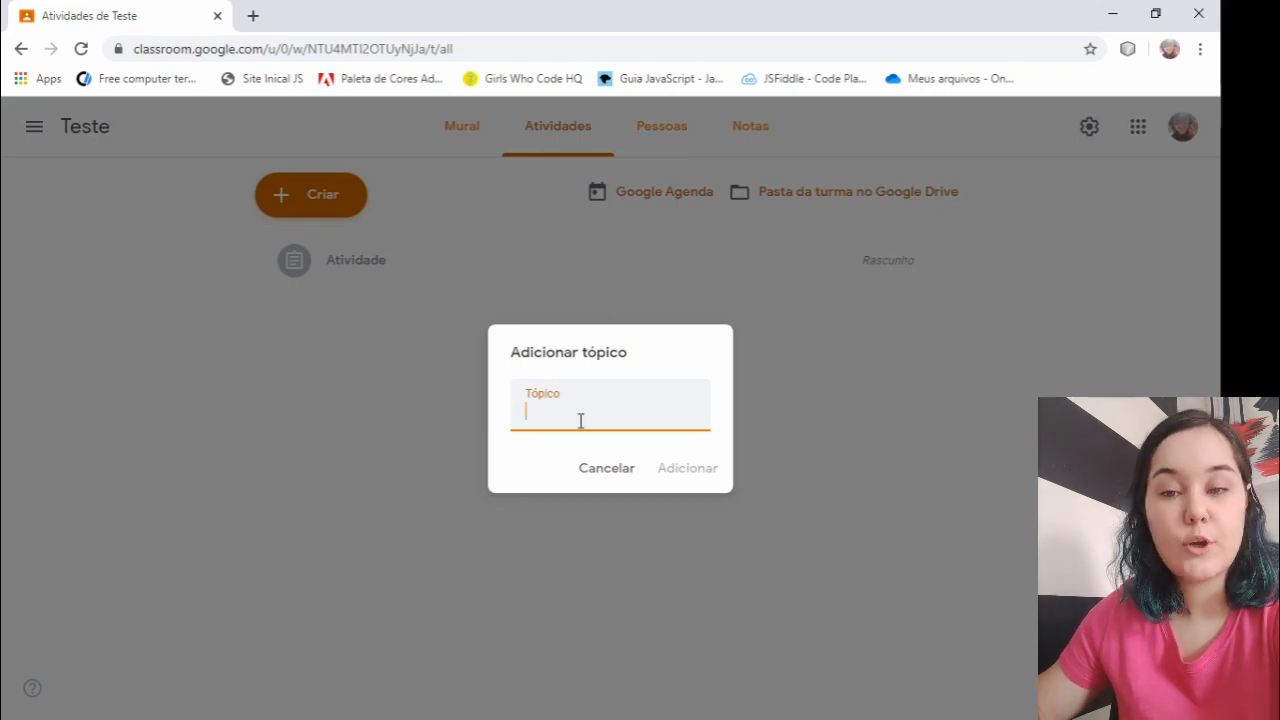
{"action": "left_click", "coordinate": [604, 470]}
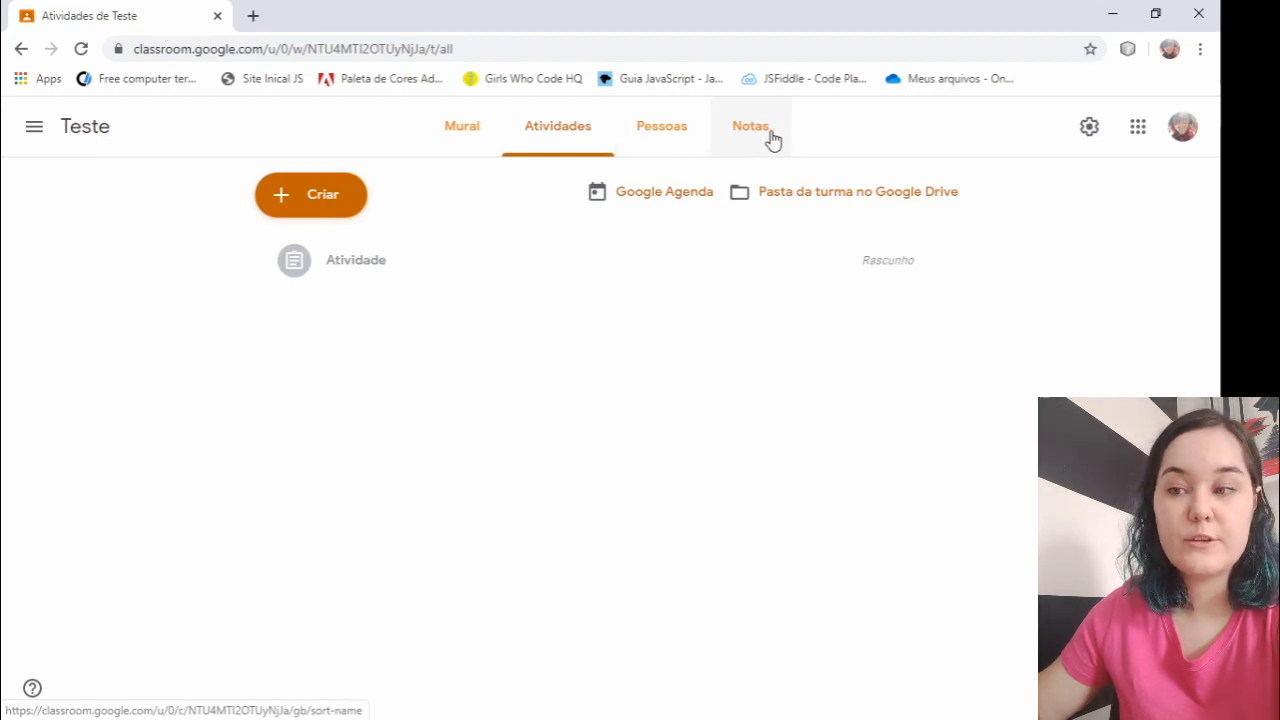
- Switch to the Informática class and look at its Mural and its list of Atividades
{"action": "left_click", "coordinate": [33, 133]}
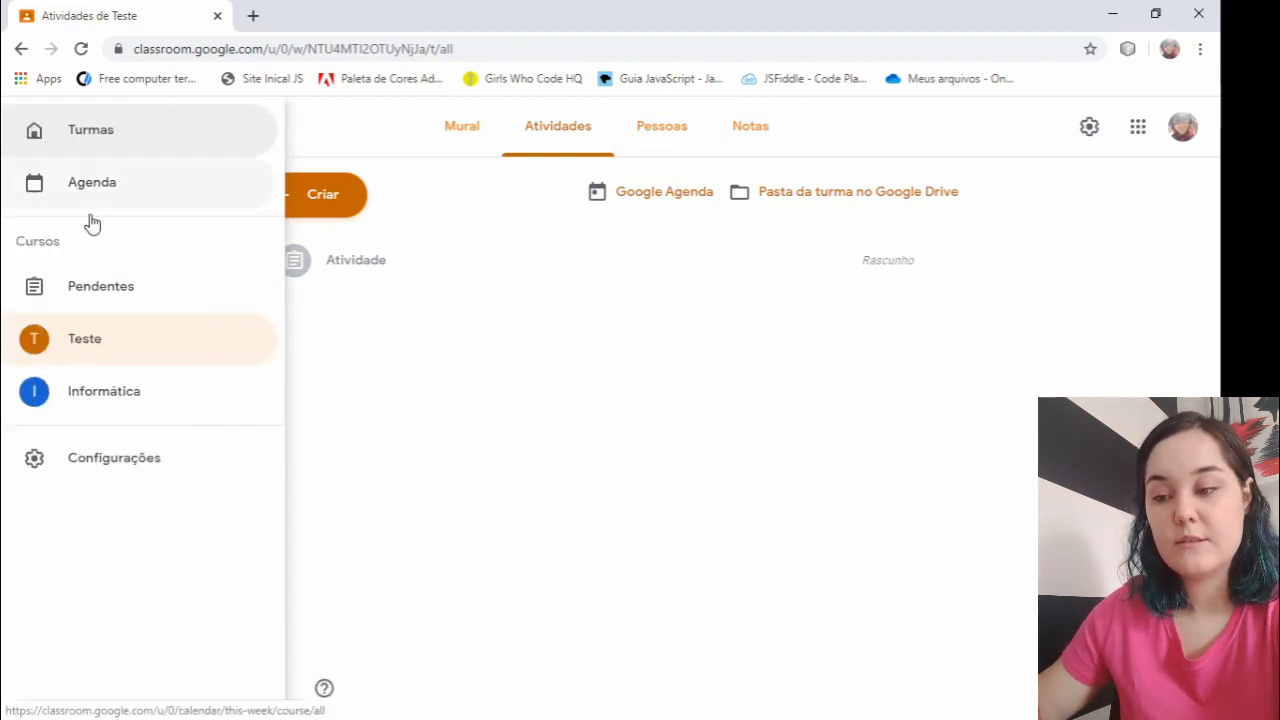
{"action": "left_click", "coordinate": [91, 412]}
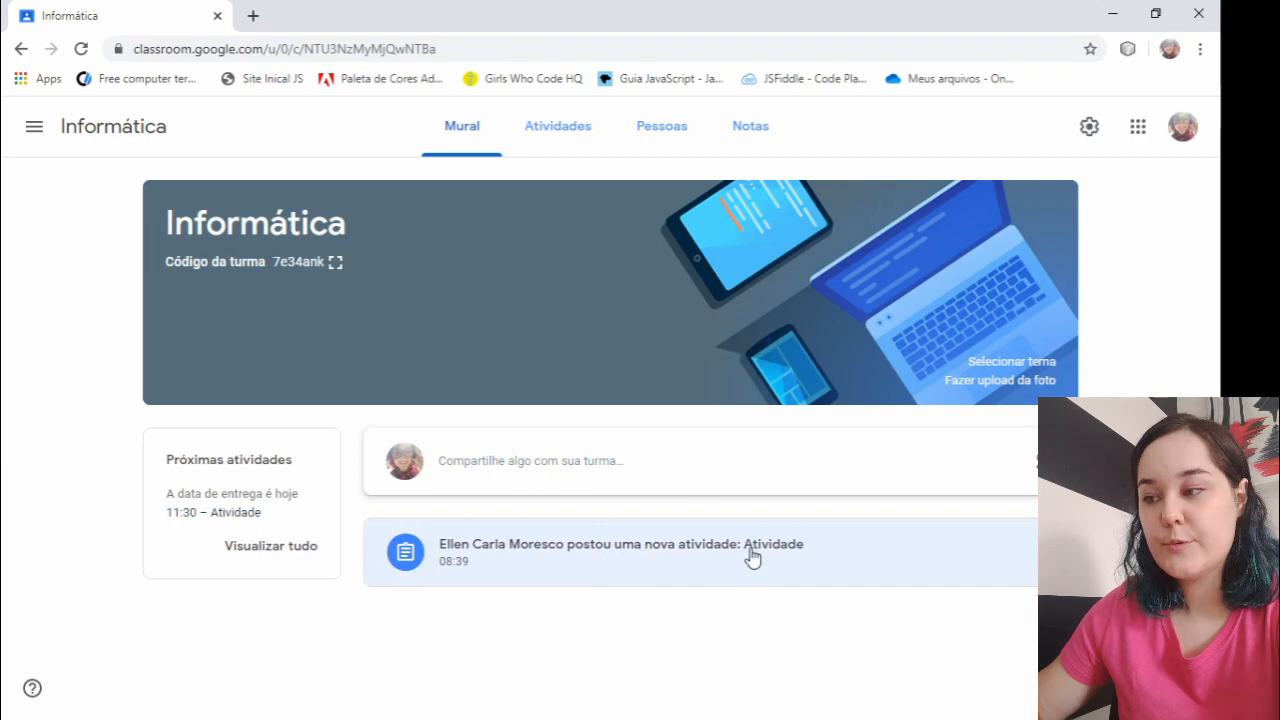
{"action": "left_click", "coordinate": [558, 128]}
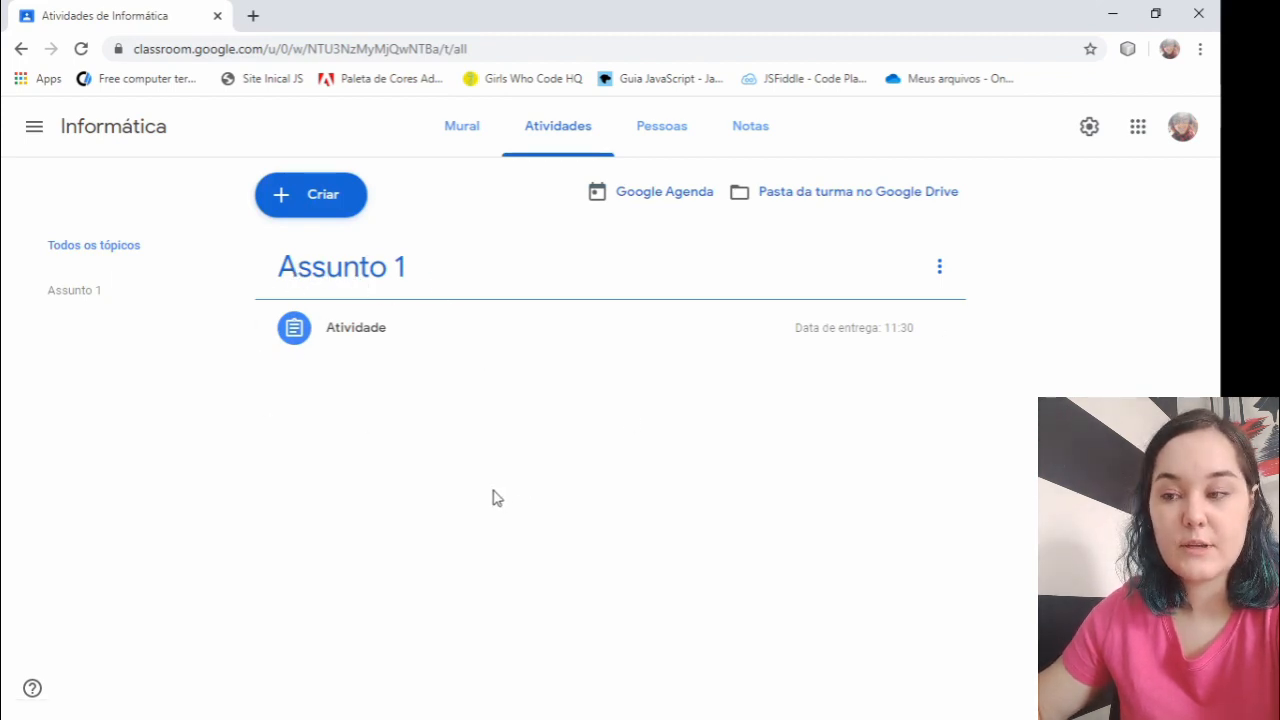
- Show the Informática class members, select all students and look at the available bulk actions without applying any
{"action": "left_click", "coordinate": [664, 130]}
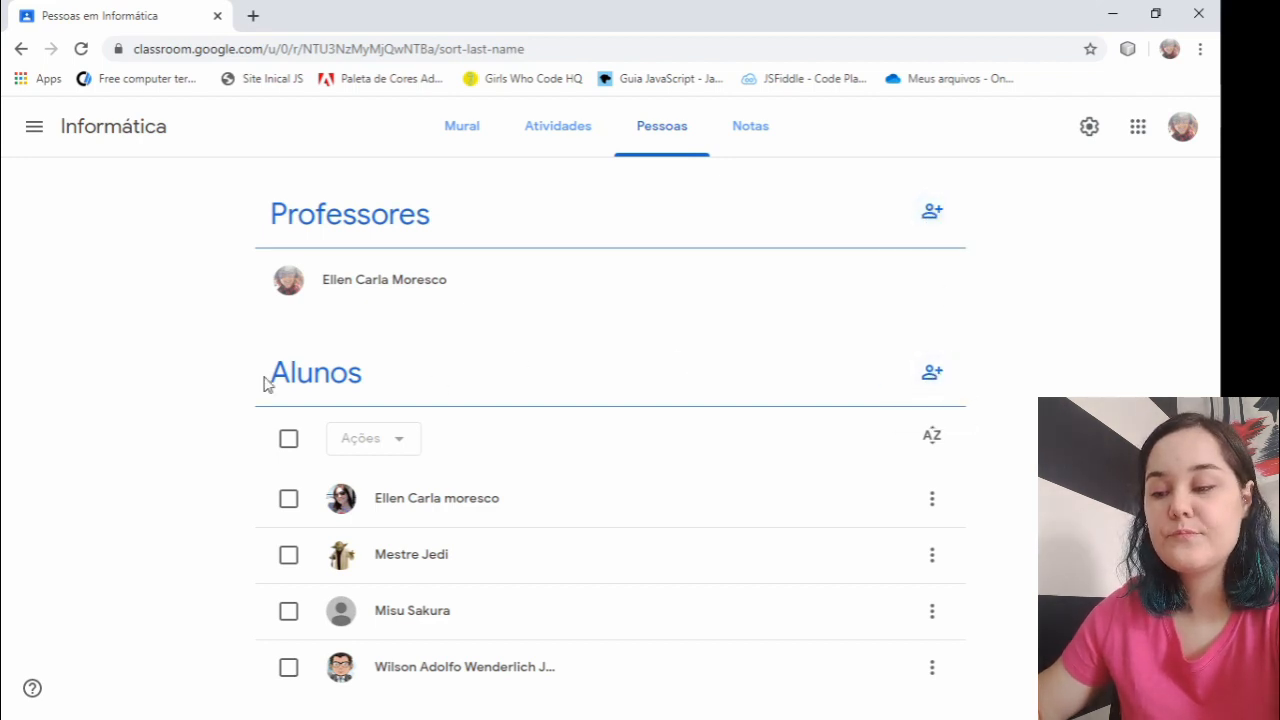
{"action": "left_click", "coordinate": [289, 440]}
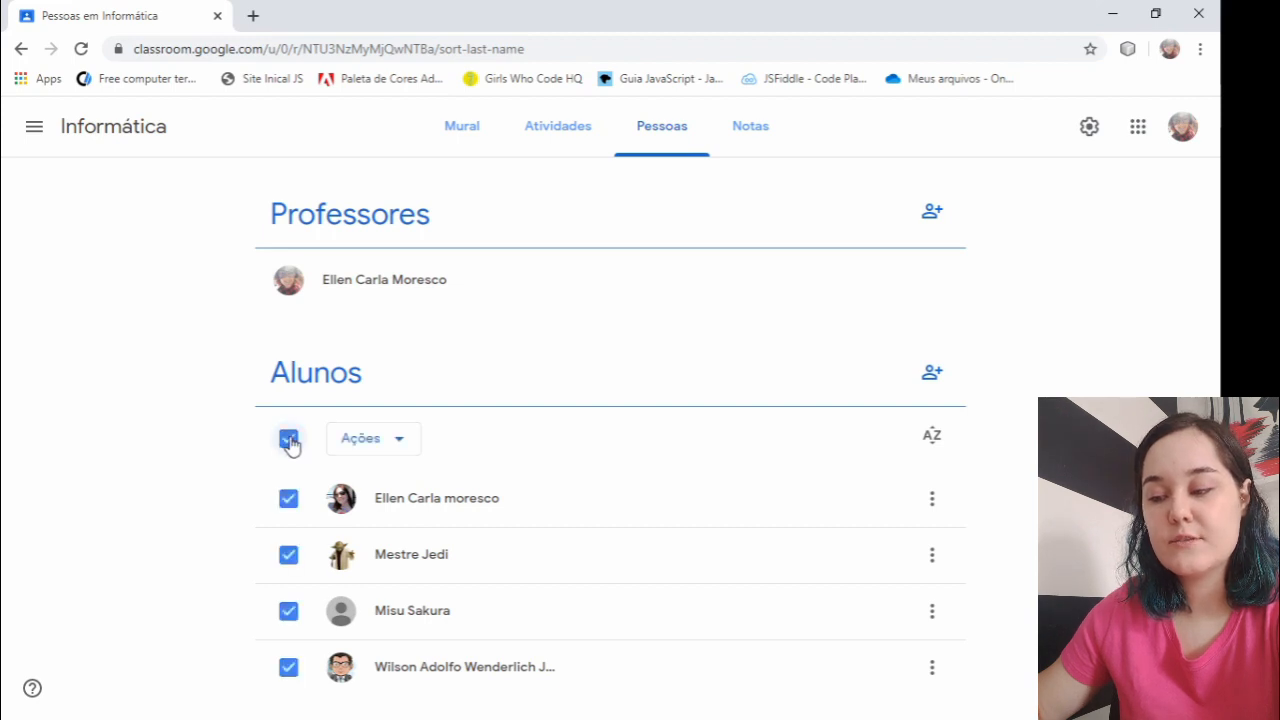
{"action": "left_click", "coordinate": [359, 440]}
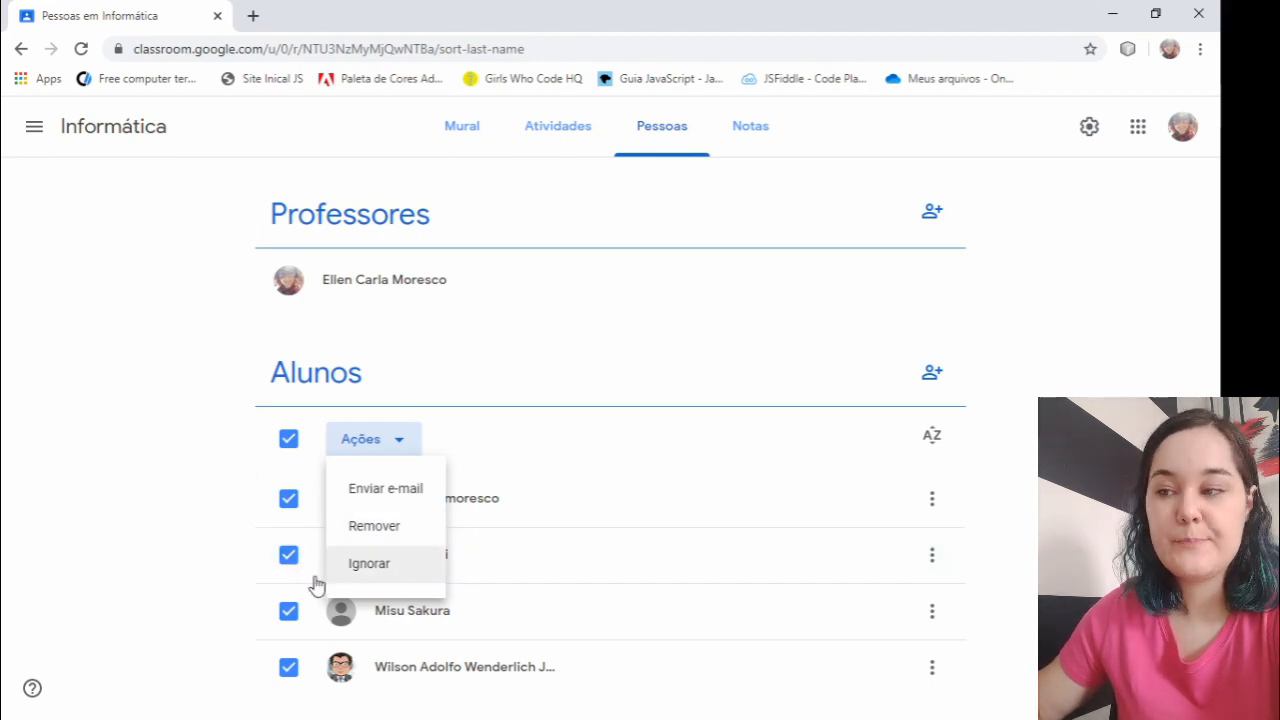
{"action": "left_click", "coordinate": [130, 530]}
- Show the Notas gradebook of the Informática class and dismiss its introductory tips
{"action": "left_click", "coordinate": [748, 142]}
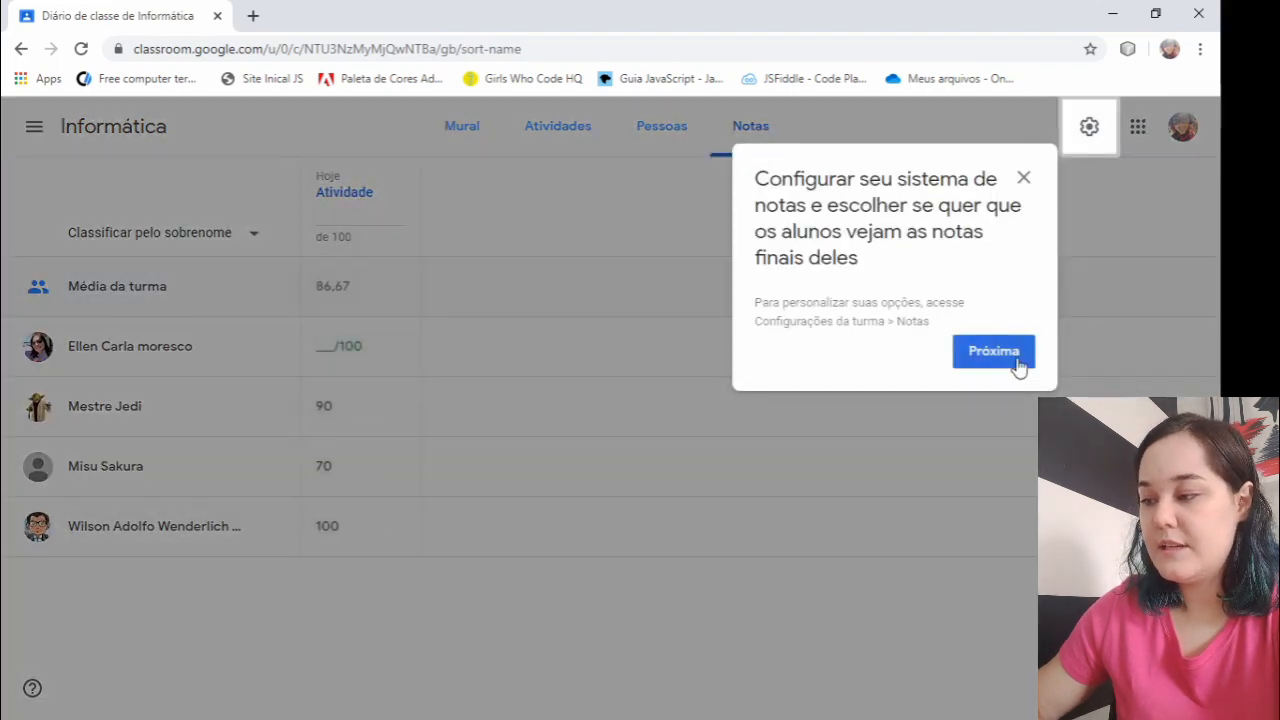
{"action": "left_click", "coordinate": [1018, 360]}
{"action": "left_click", "coordinate": [689, 292]}
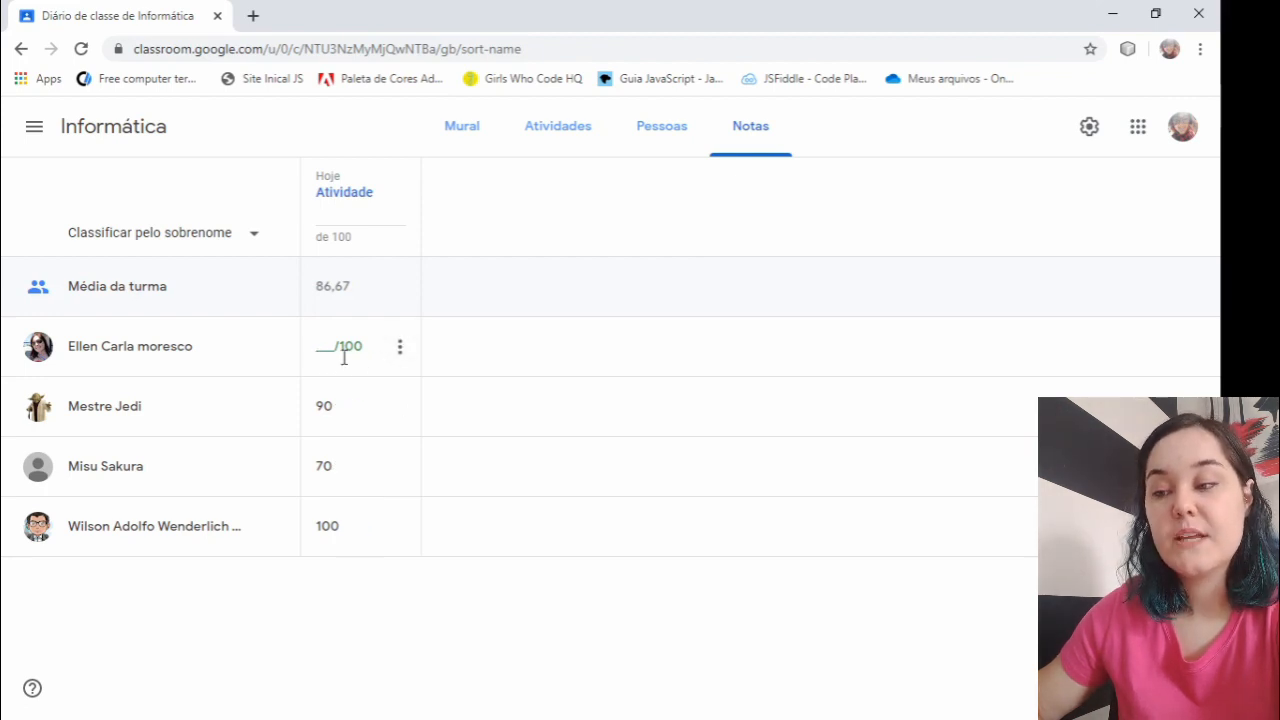
- Set the final grade calculation of the Informática class to Total de pontos and save the class settings
{"action": "left_click", "coordinate": [1084, 132]}
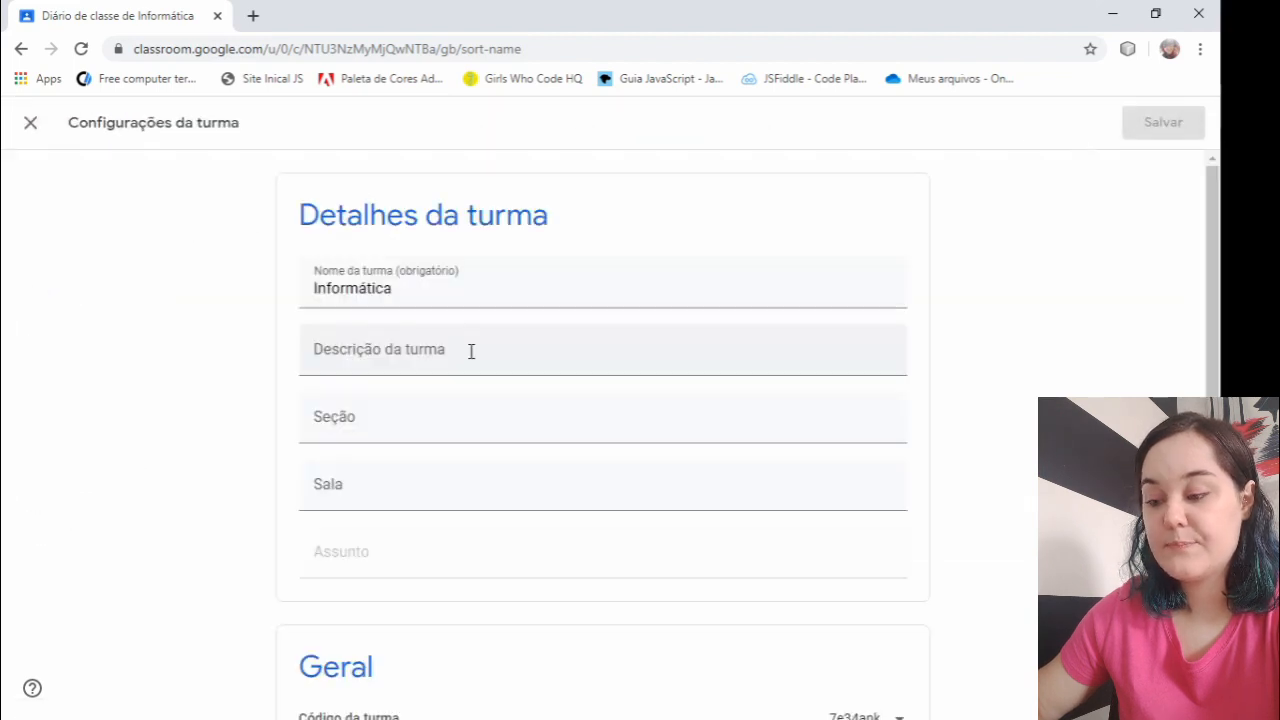
{"action": "scroll", "coordinate": [203, 309], "scroll_direction": "down", "scroll_amount": 6}
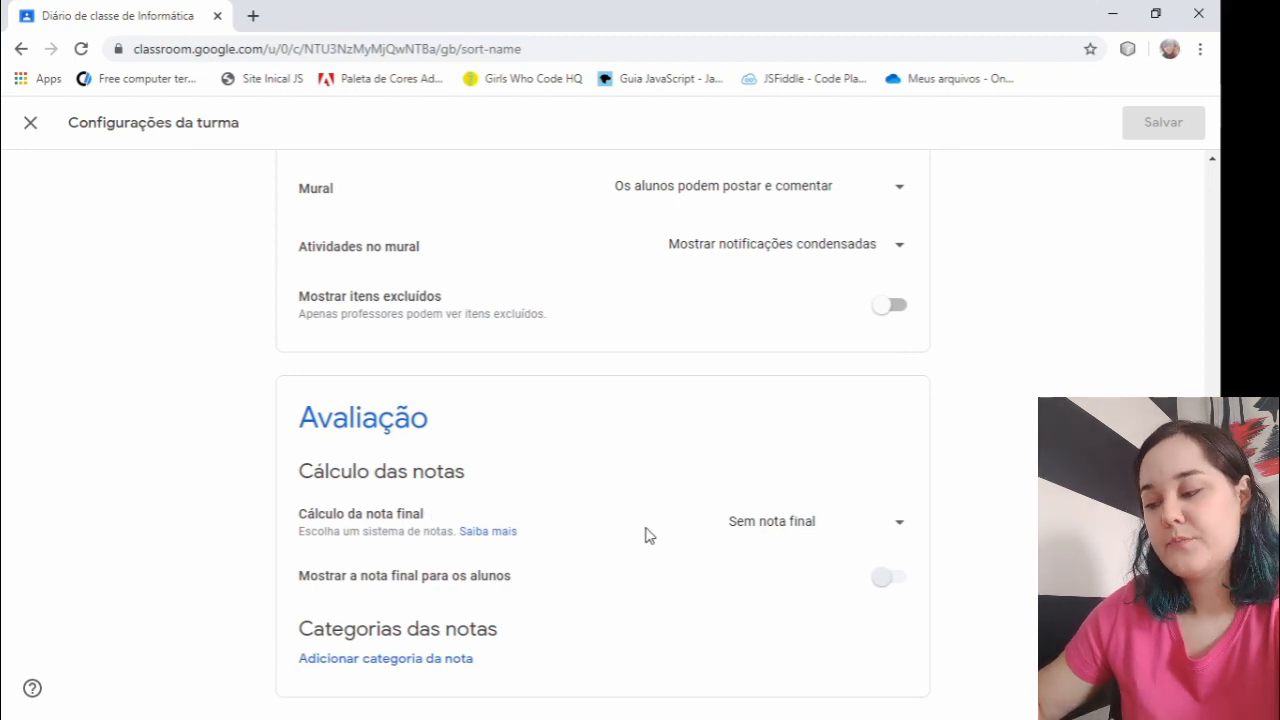
{"action": "left_click", "coordinate": [792, 538]}
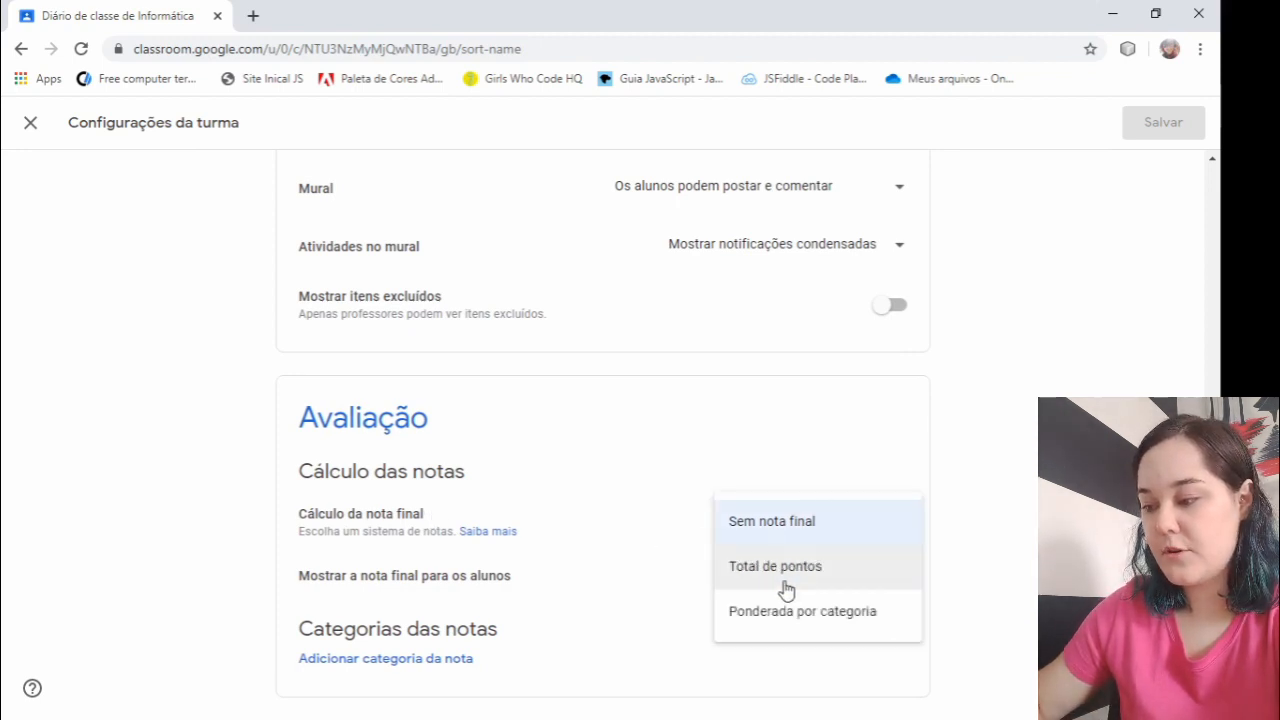
{"action": "left_click", "coordinate": [857, 579]}
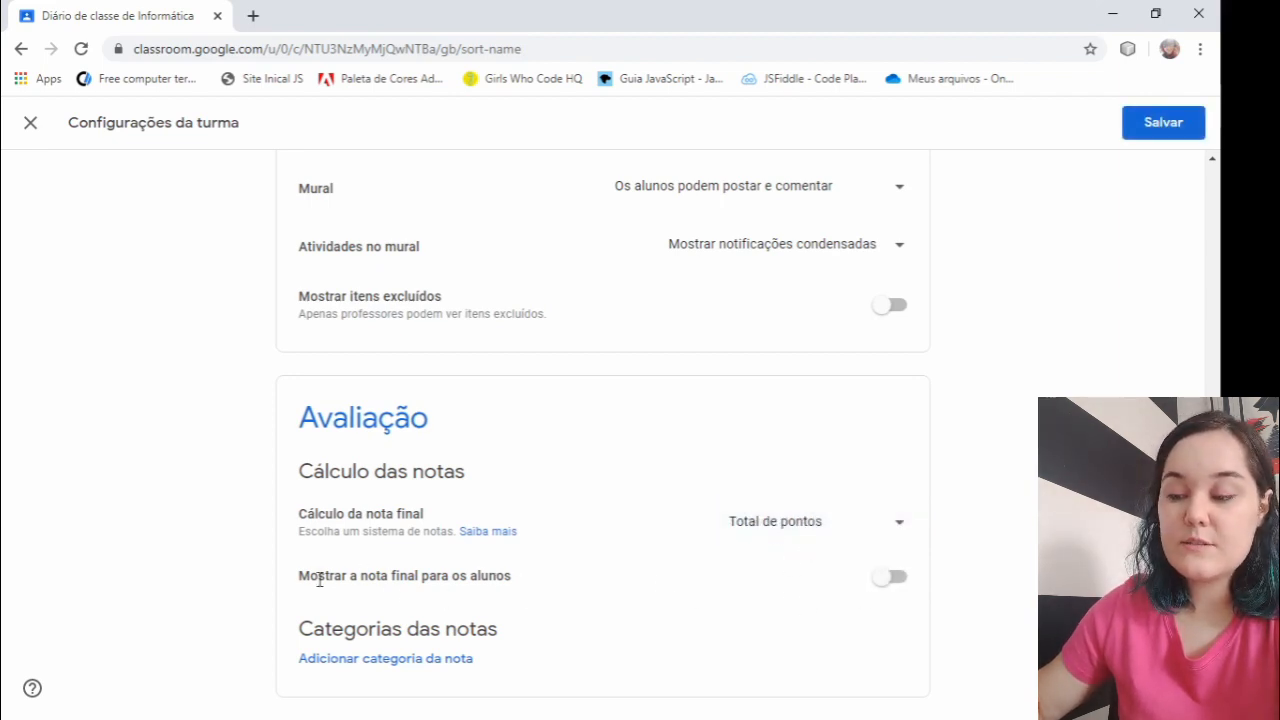
{"action": "mouse_move", "coordinate": [296, 578]}
{"action": "left_mouse_down"}
{"action": "mouse_move", "coordinate": [391, 580]}
{"action": "mouse_move", "coordinate": [269, 574]}
{"action": "mouse_move", "coordinate": [290, 572]}
{"action": "left_mouse_up"}
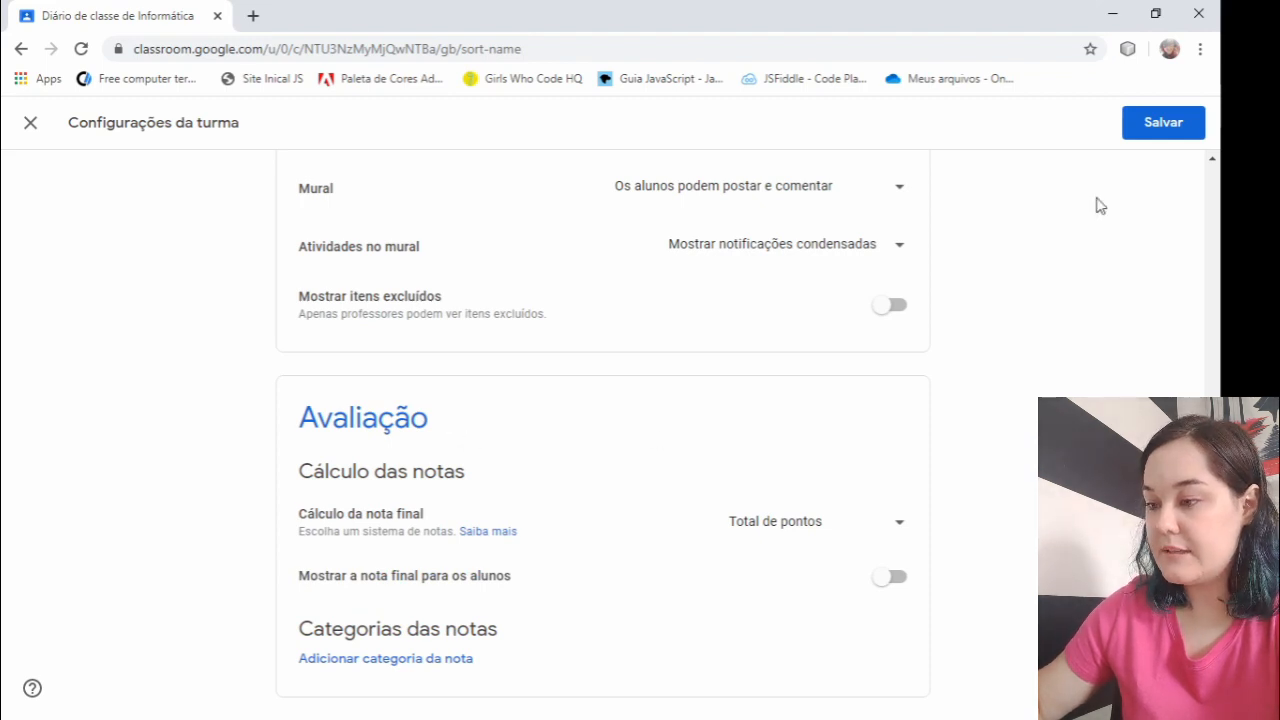
{"action": "left_click", "coordinate": [1146, 133]}
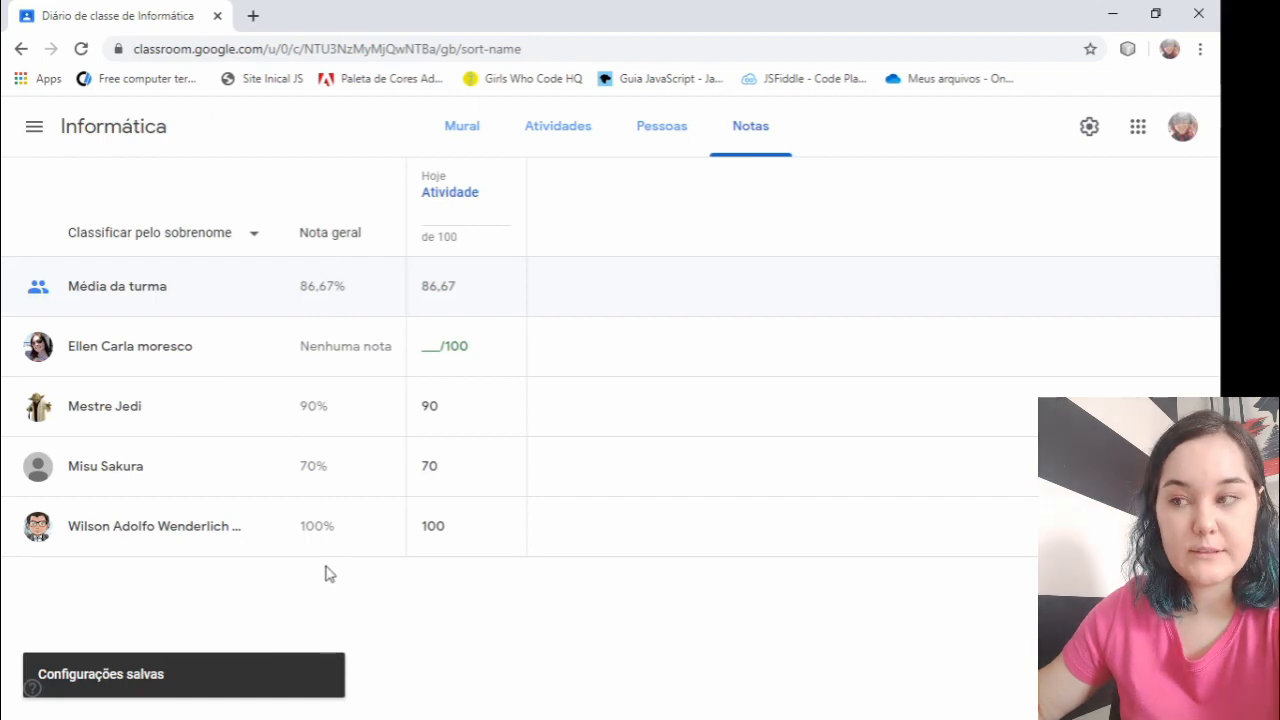
- Open the student work page of the Atividade posted under Assunto 1
{"action": "left_click", "coordinate": [541, 138]}
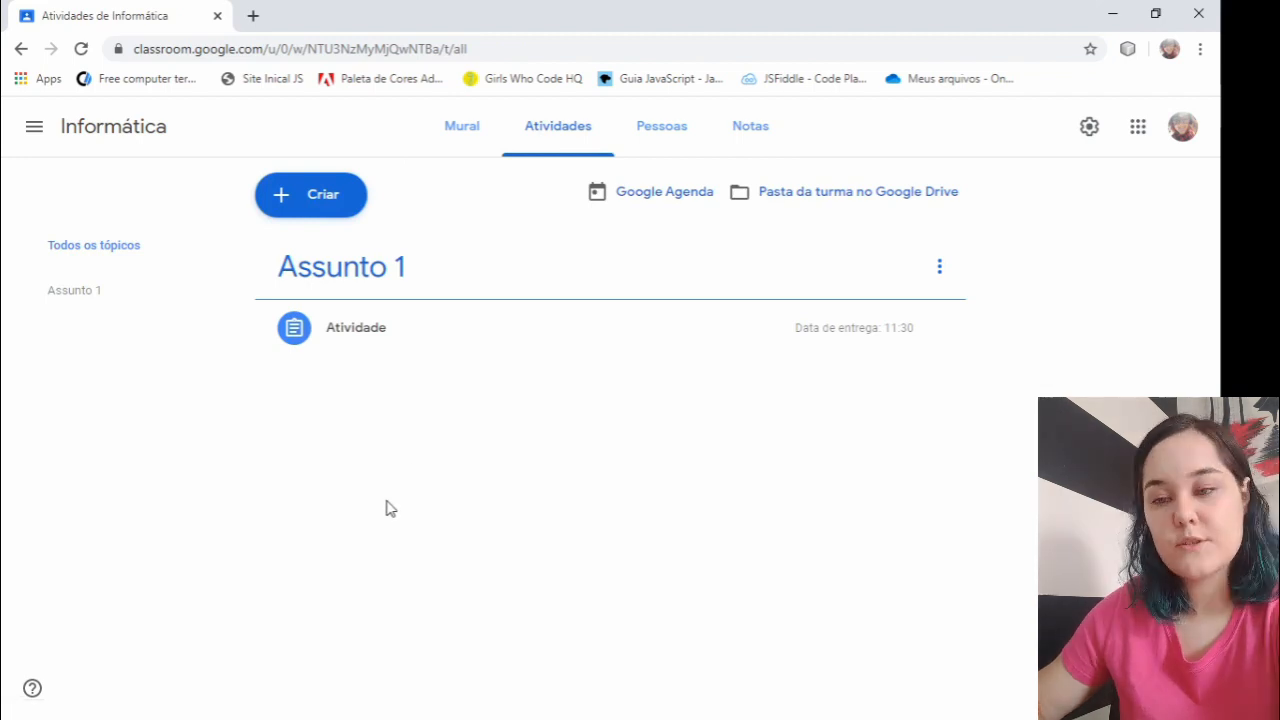
{"action": "left_click", "coordinate": [391, 336]}
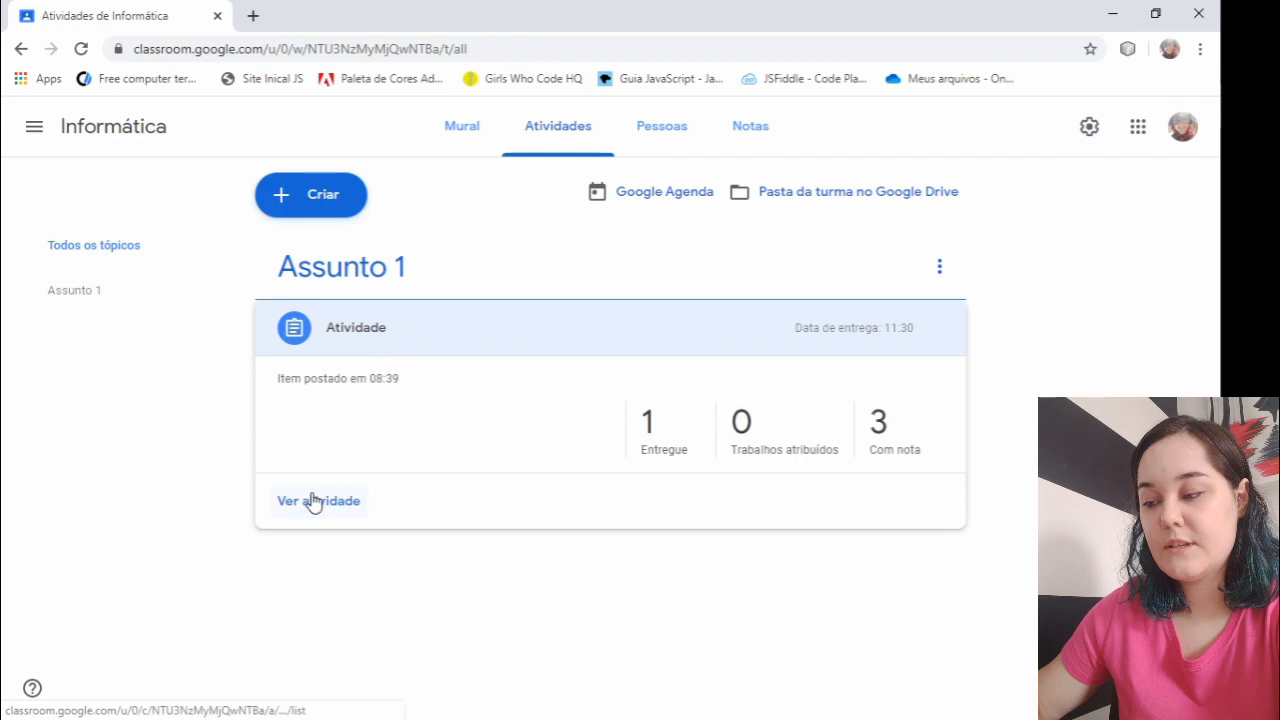
{"action": "left_click", "coordinate": [313, 501]}
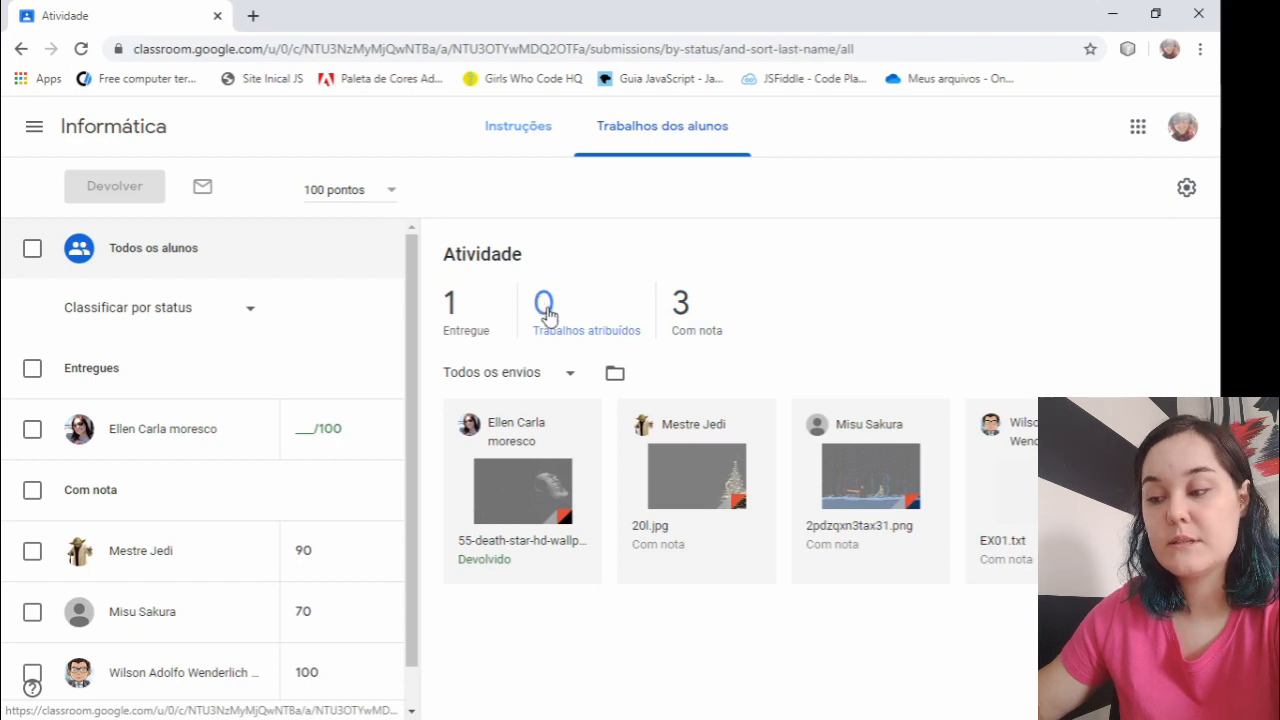
- Look at the Atividade submissions filtered by Entregue, Trabalhos atribuídos and Com nota
{"action": "left_click", "coordinate": [466, 329]}
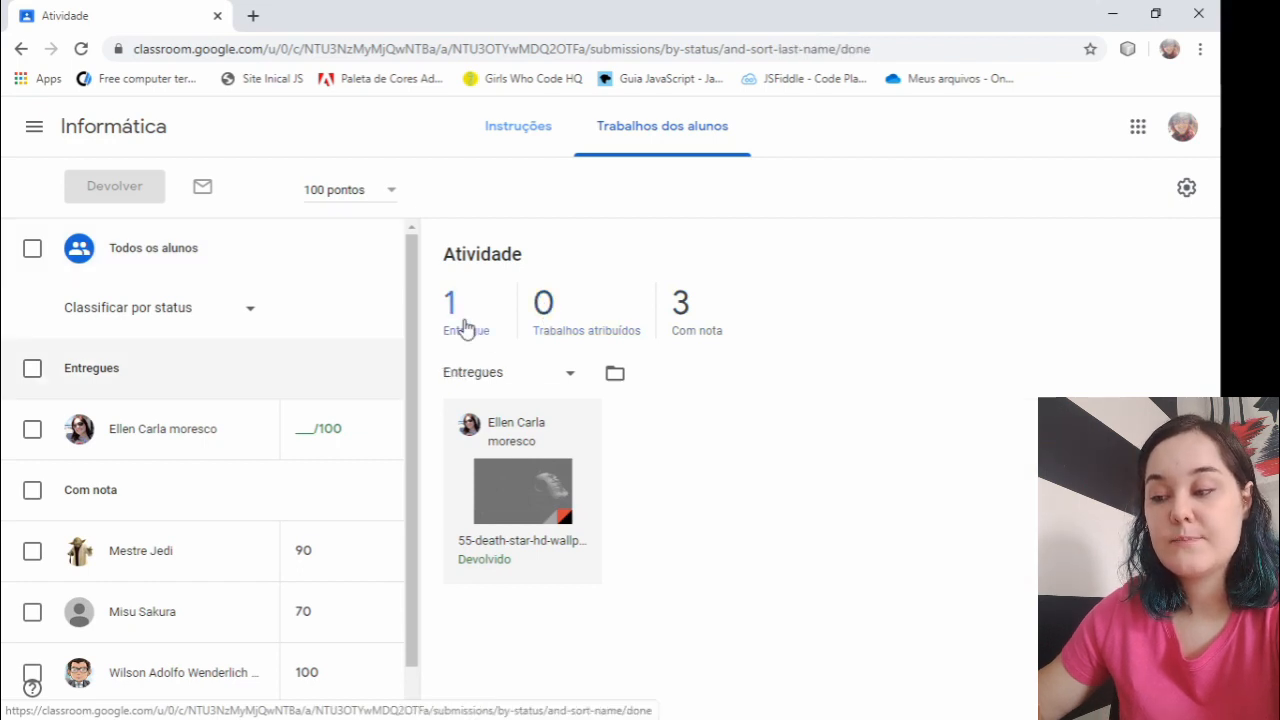
{"action": "left_click", "coordinate": [560, 333]}
{"action": "left_click", "coordinate": [686, 330]}
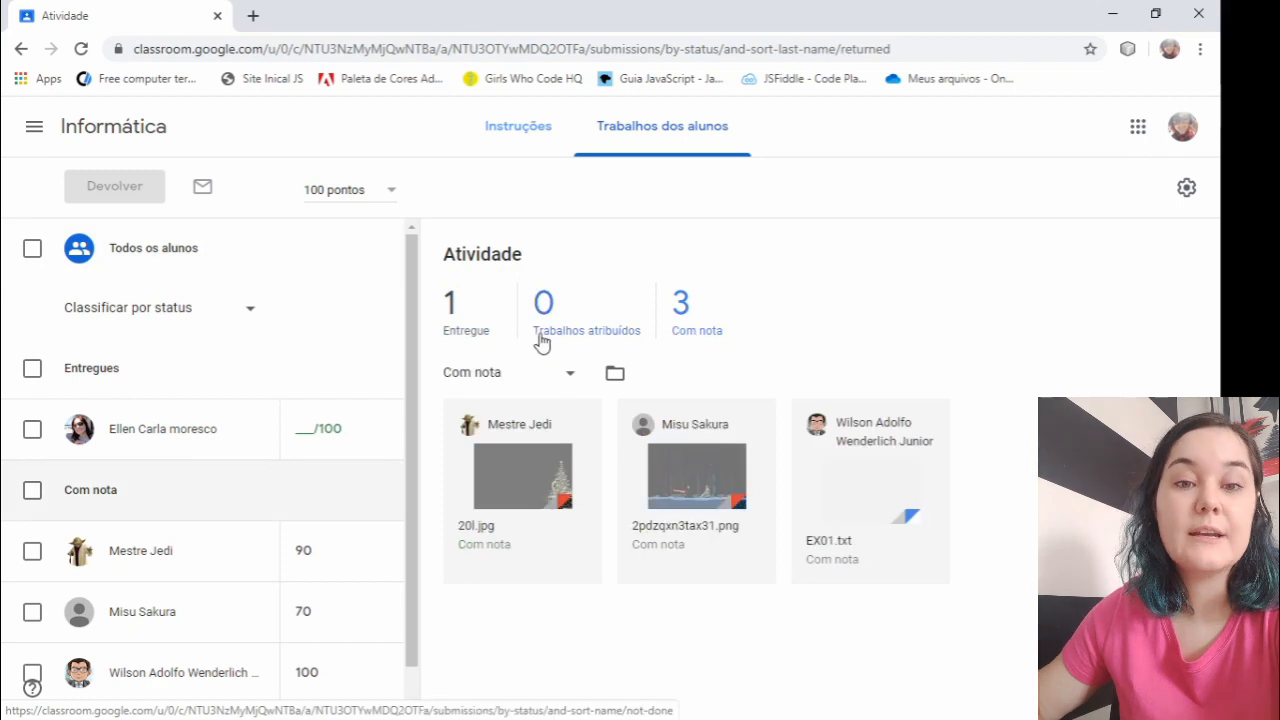
{"action": "left_click", "coordinate": [466, 331]}
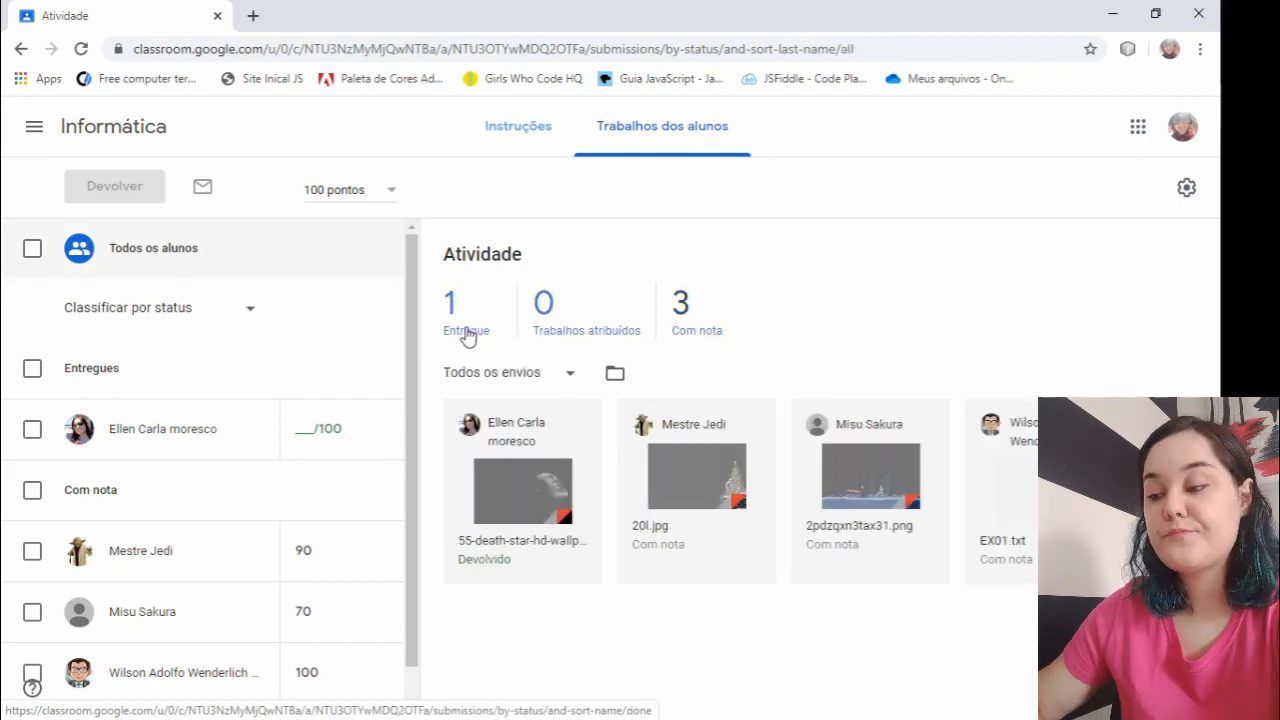
- Open the submitted 55-death-star image file for review and write a congratulatory comment beginning with "Parabé" on it
{"action": "left_click", "coordinate": [517, 476]}
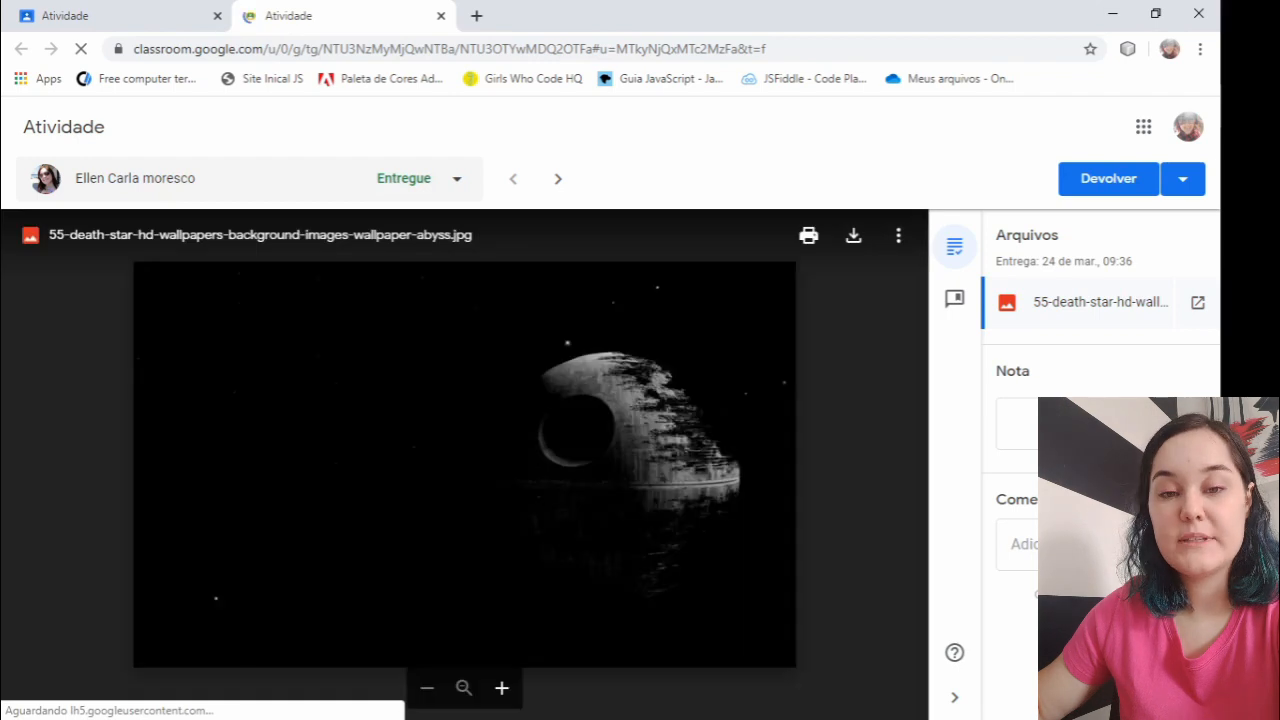
{"action": "left_click", "coordinate": [1075, 545]}
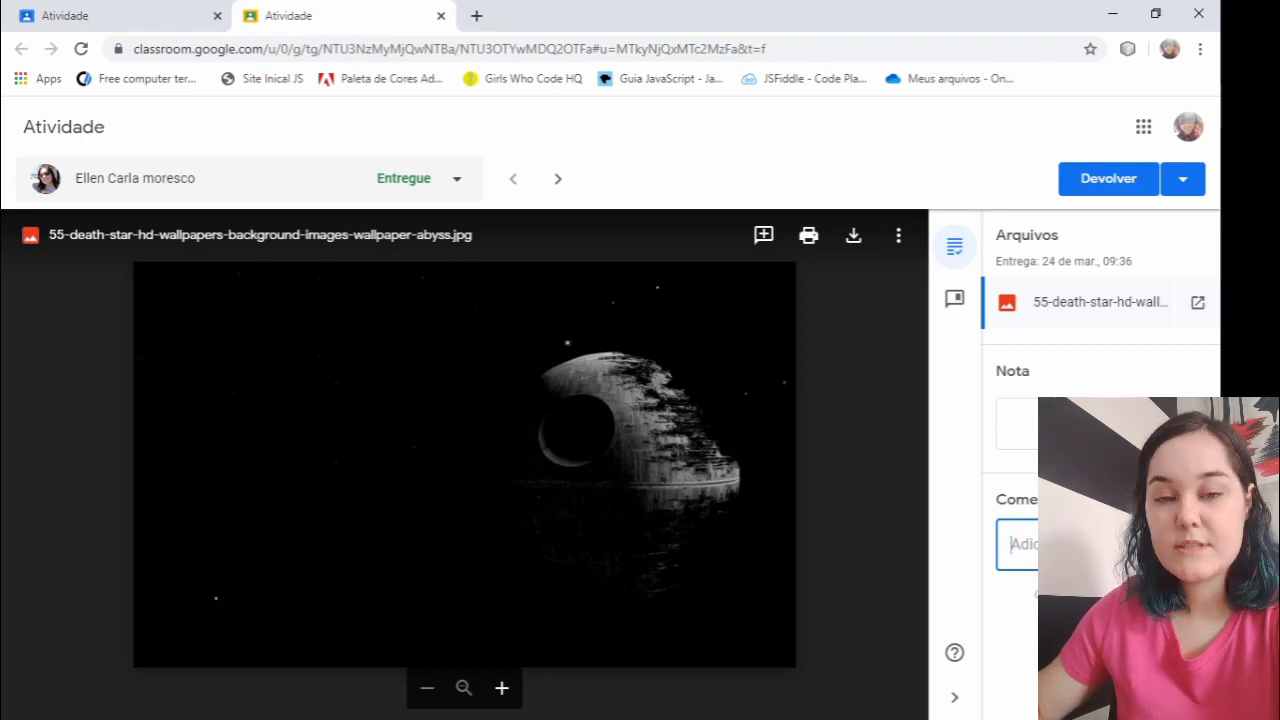
{"action": "left_click", "coordinate": [999, 431]}
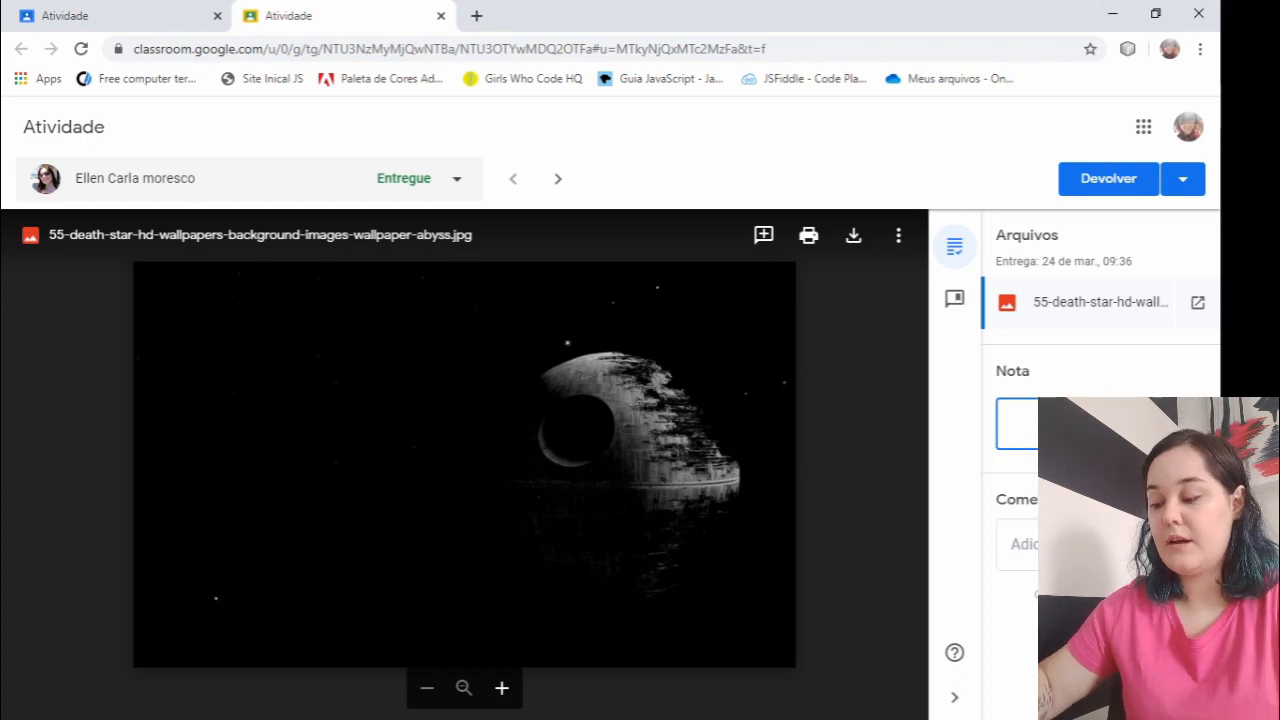
{"action": "left_click", "coordinate": [1024, 545]}
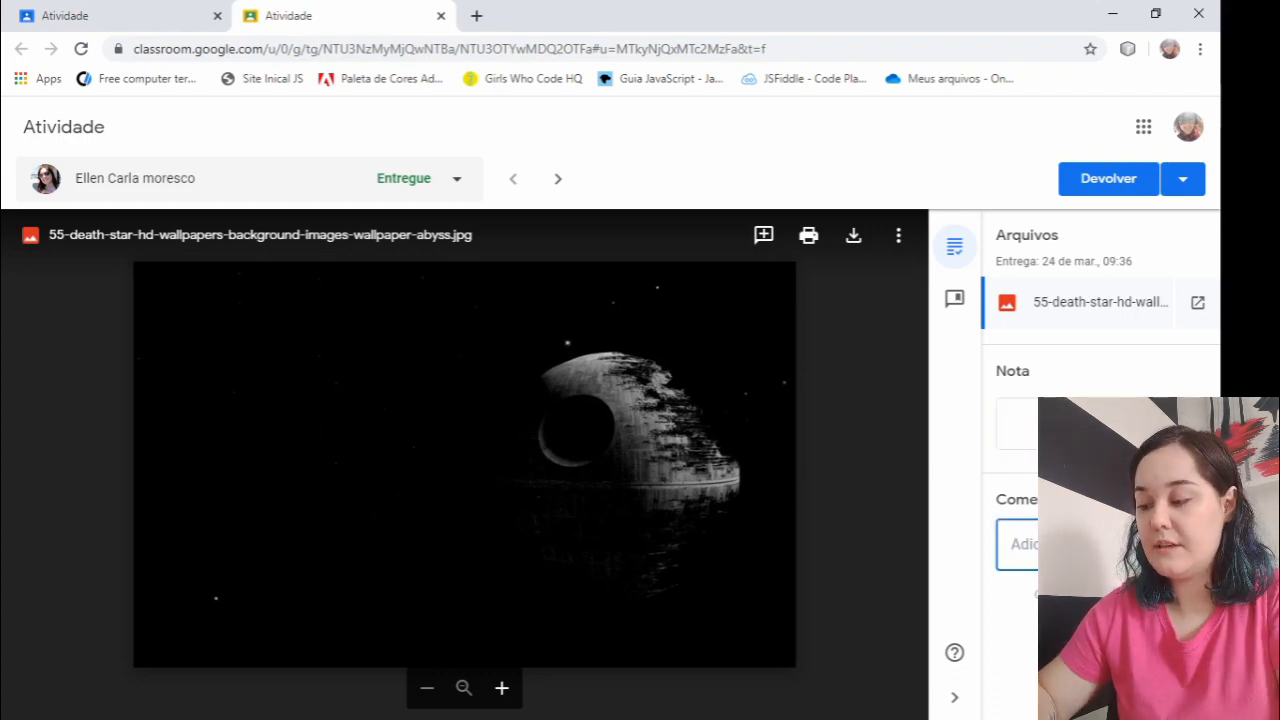
{"action": "type", "text": "Para"}
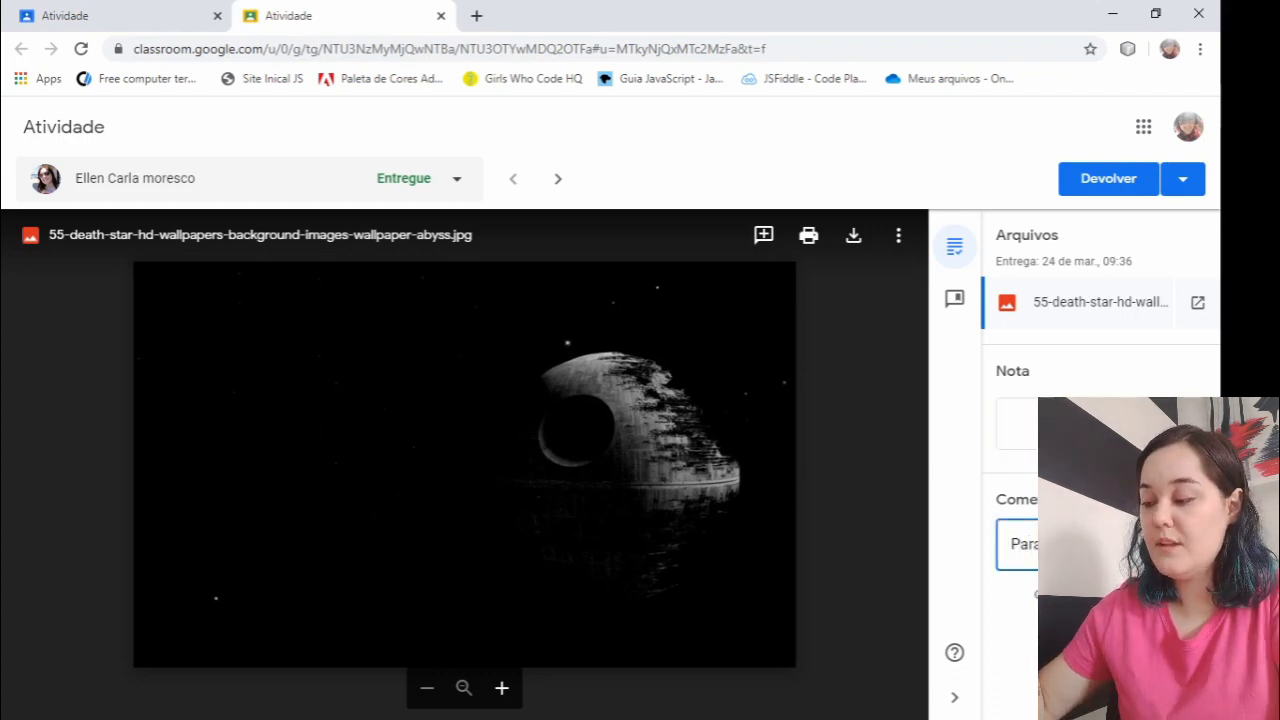
- Grade the submission 95 out of 100 and post the written comment
{"action": "left_click", "coordinate": [1056, 425]}
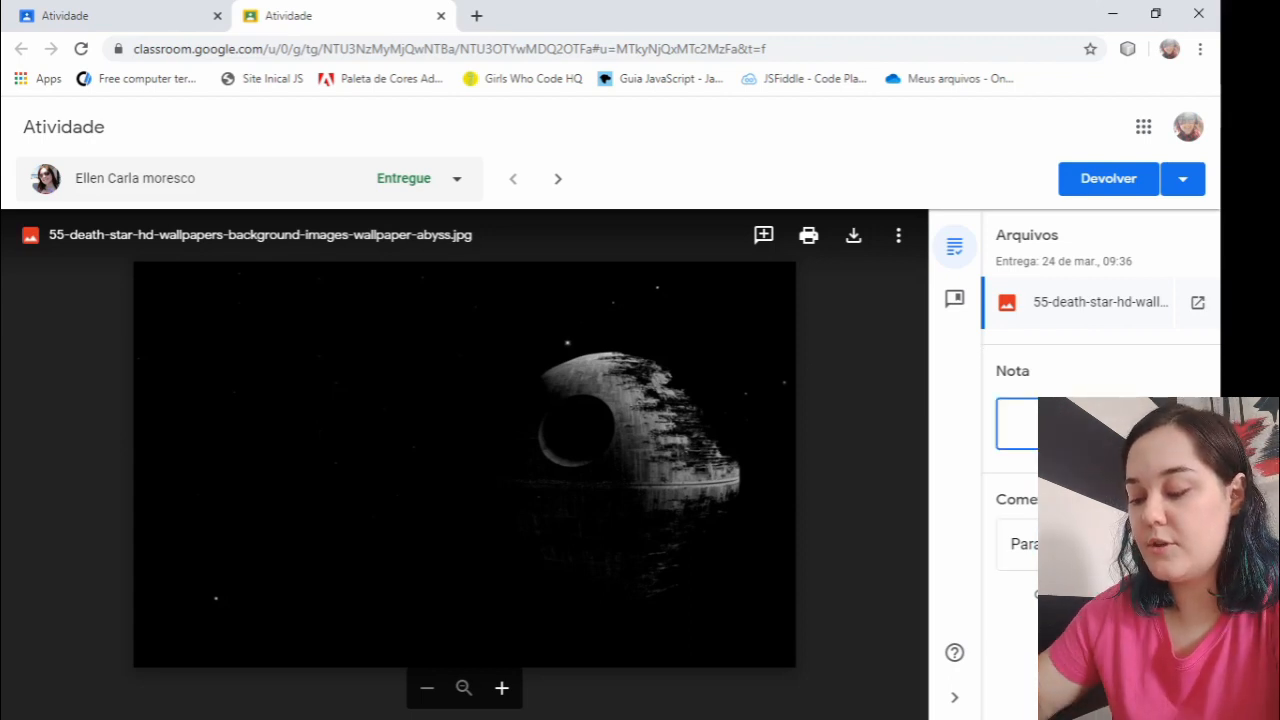
{"action": "type", "text": "95"}
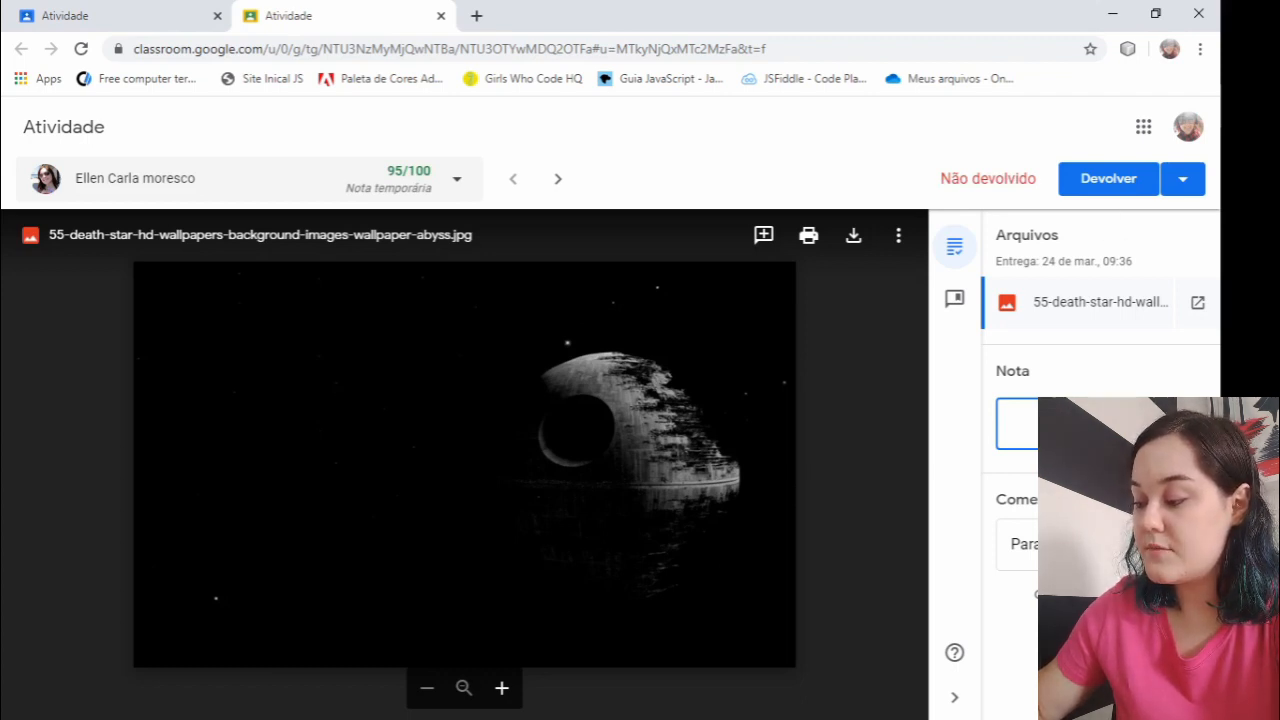
{"action": "left_click", "coordinate": [1090, 545]}
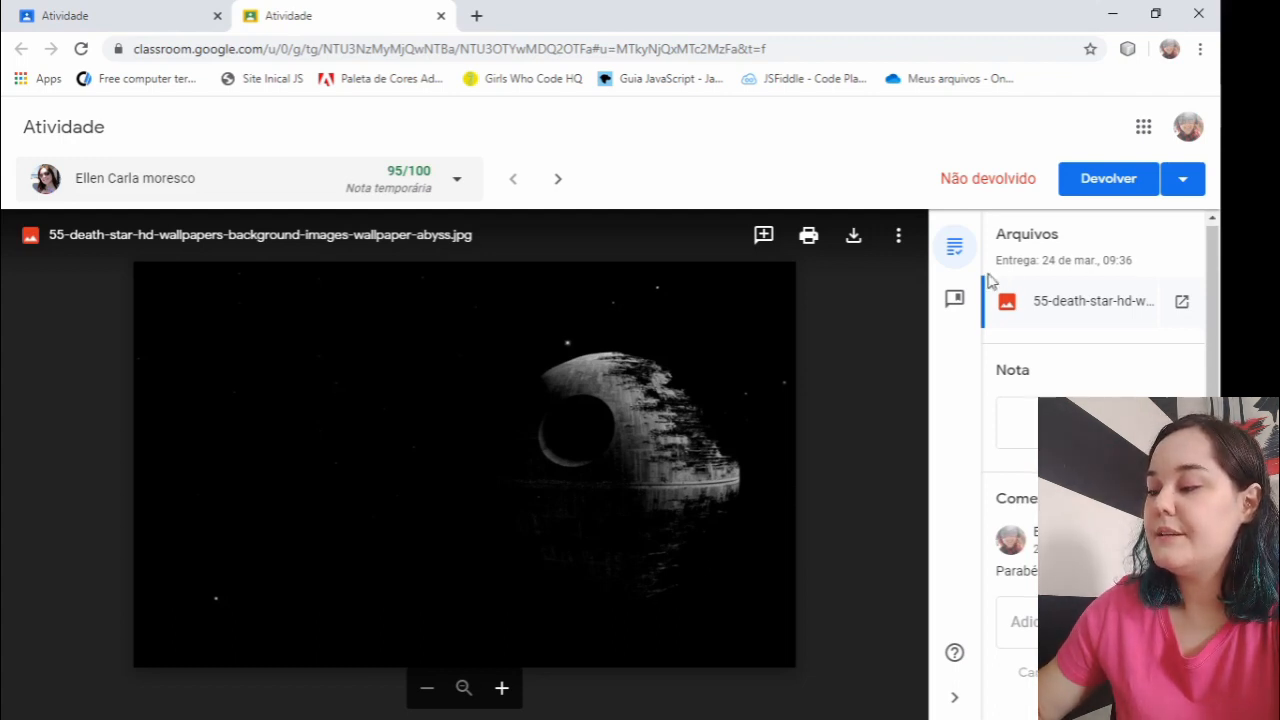
- Check the delivery date and time of the submitted file
{"action": "left_click_drag", "start_coordinate": [1019, 263], "coordinate": [1143, 265]}
{"action": "left_click_drag", "start_coordinate": [999, 260], "coordinate": [1146, 260]}
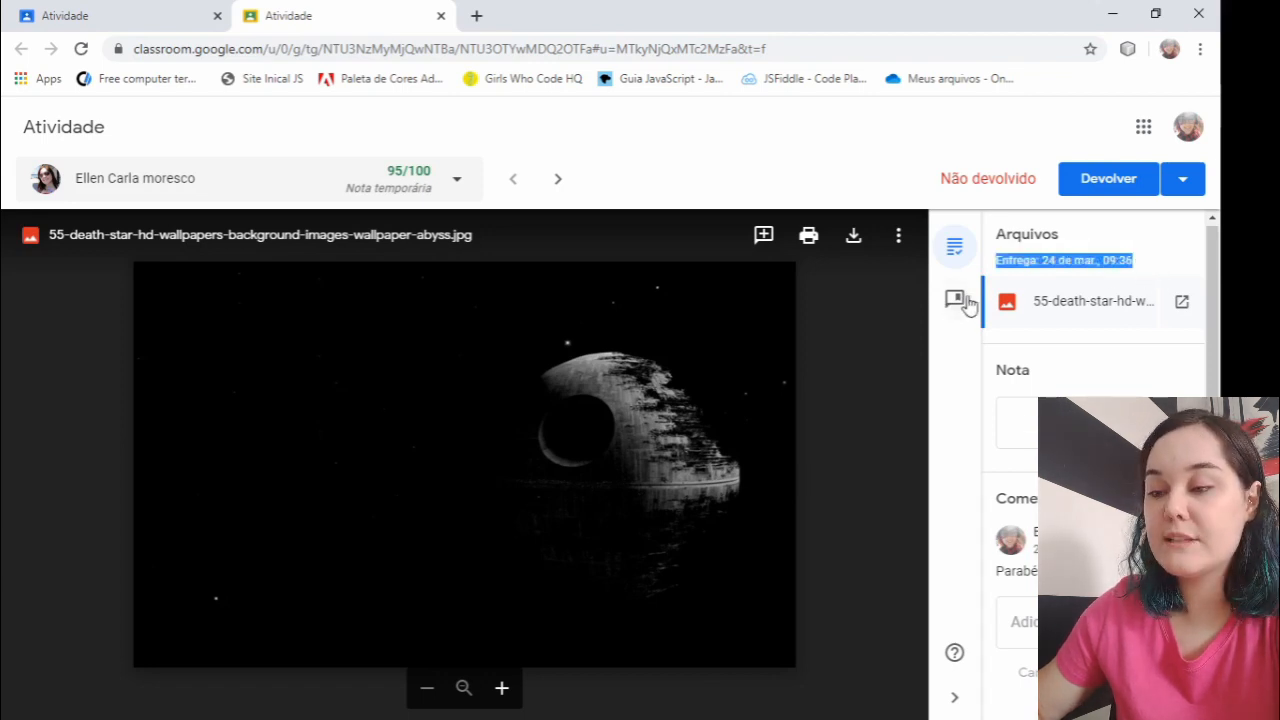
{"action": "left_click", "coordinate": [1099, 273]}
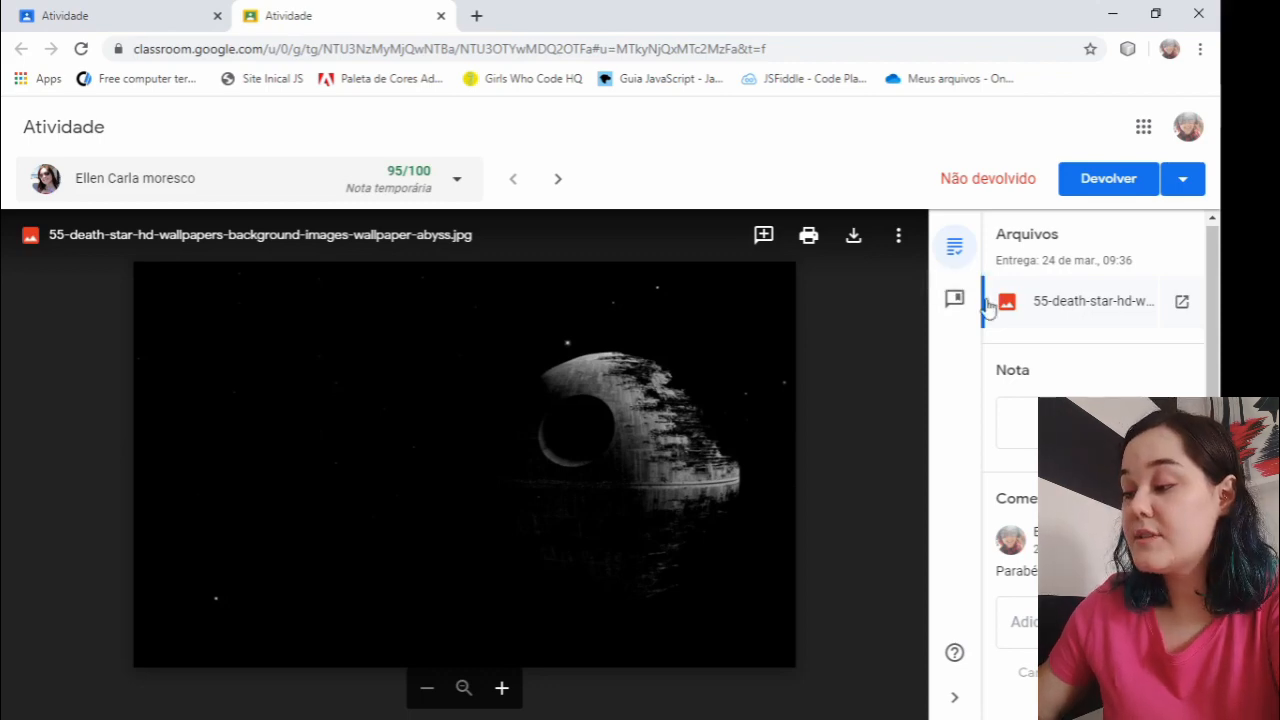
- Go through the introduction to the Central de comentários, return to the submission's grading details, and view the file's additional options
{"action": "left_click", "coordinate": [954, 306]}
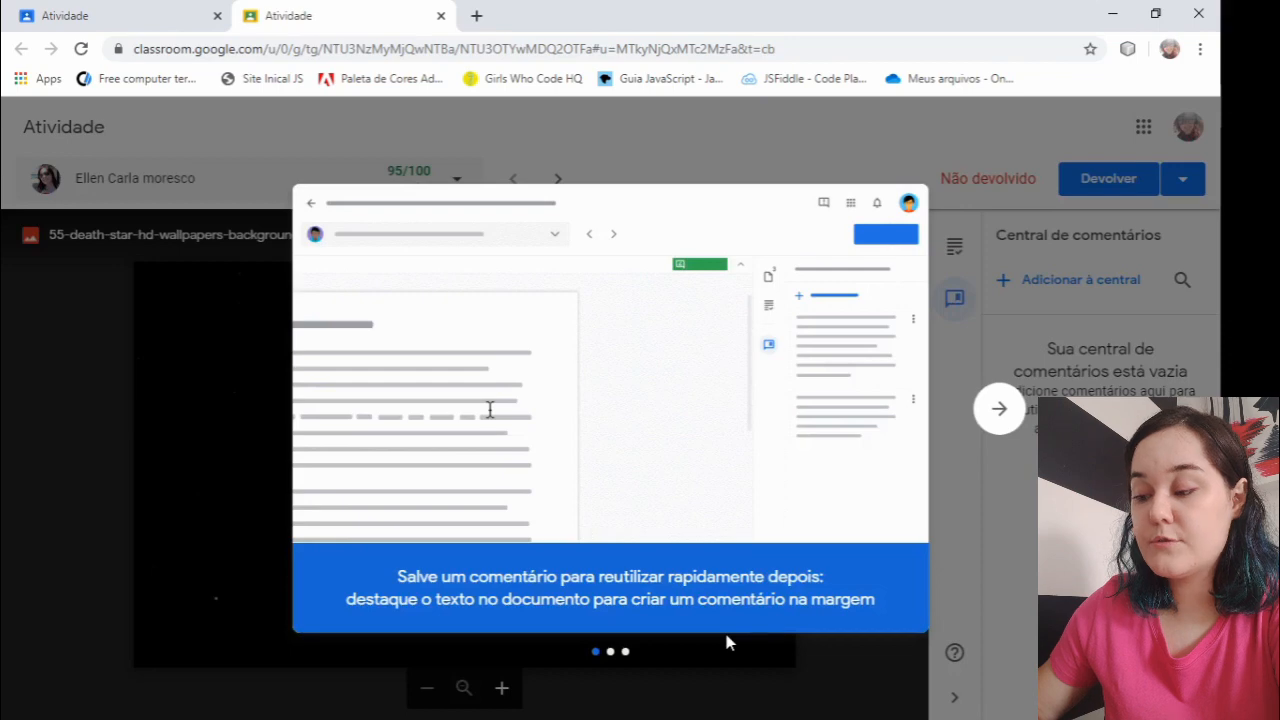
{"action": "left_click", "coordinate": [998, 418]}
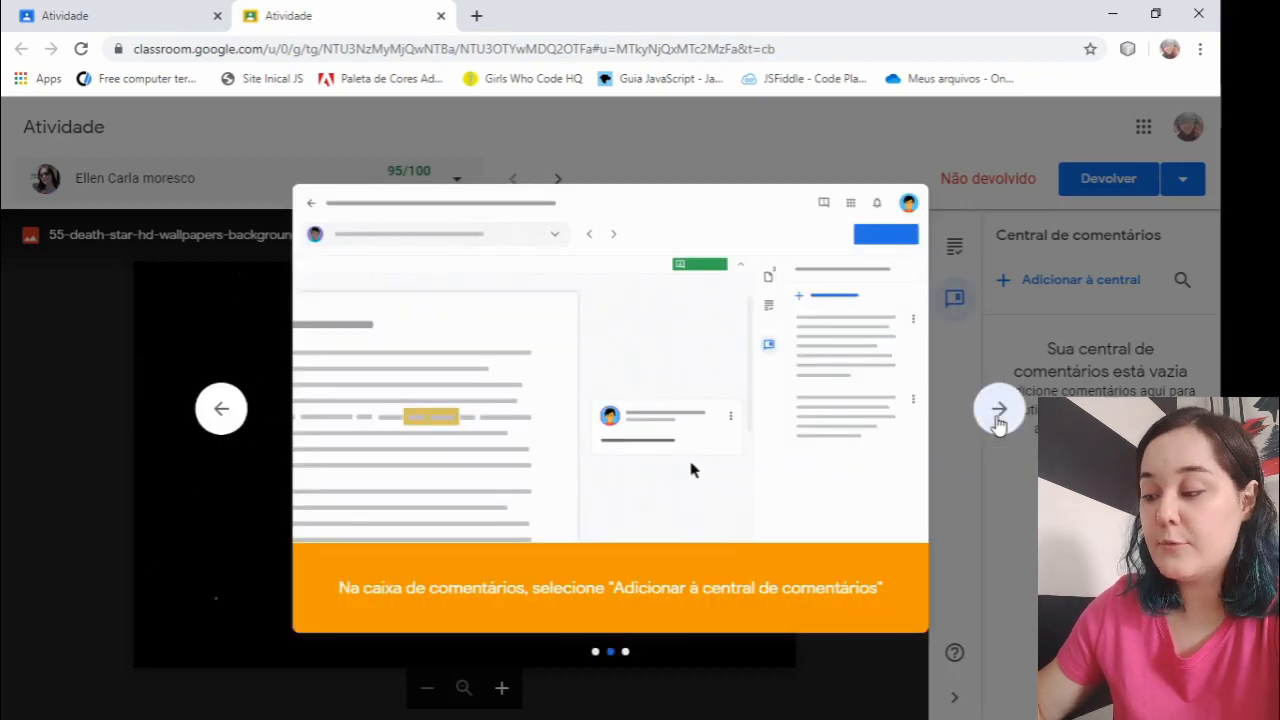
{"action": "left_click", "coordinate": [998, 418]}
{"action": "left_click", "coordinate": [998, 420]}
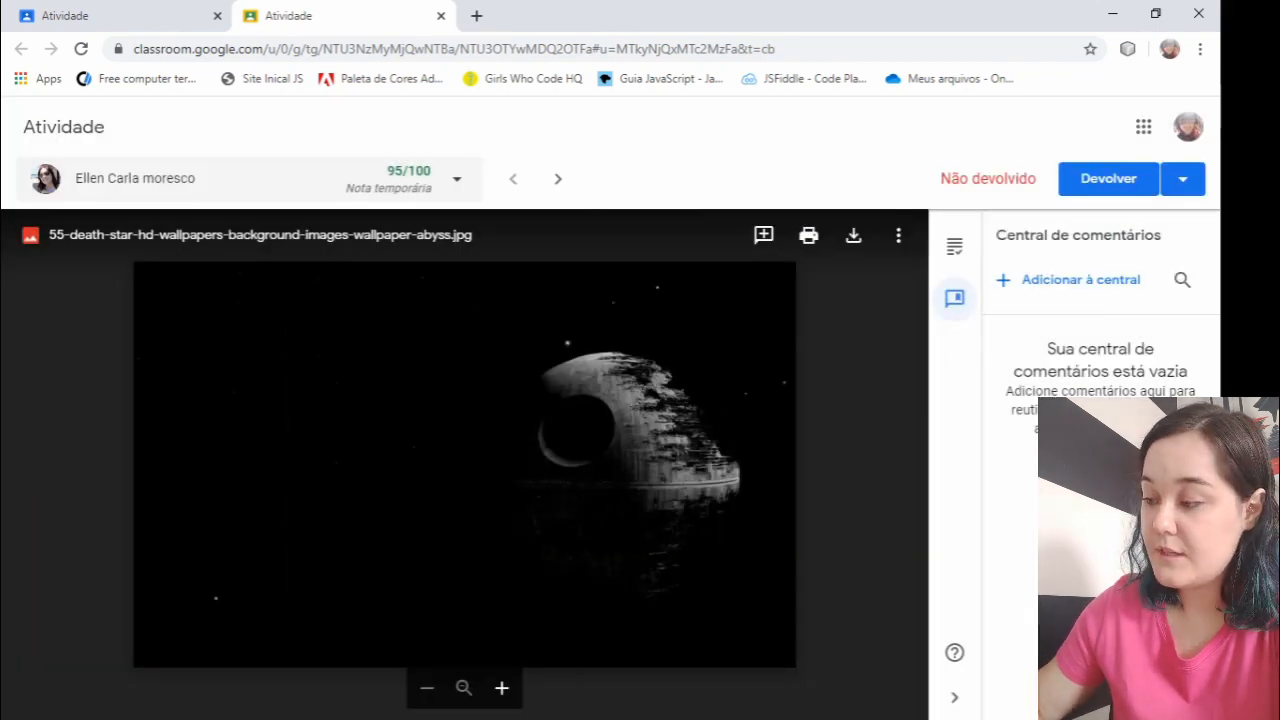
{"action": "left_click", "coordinate": [955, 250]}
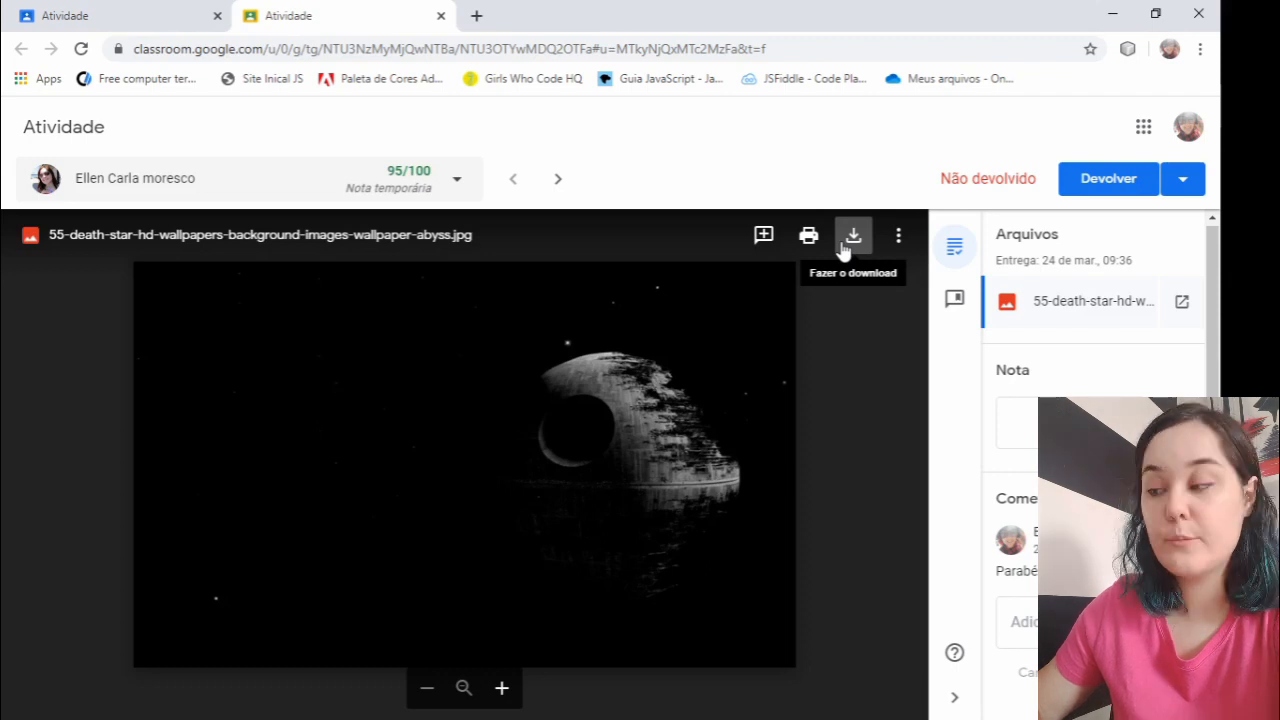
{"action": "left_click", "coordinate": [900, 238]}
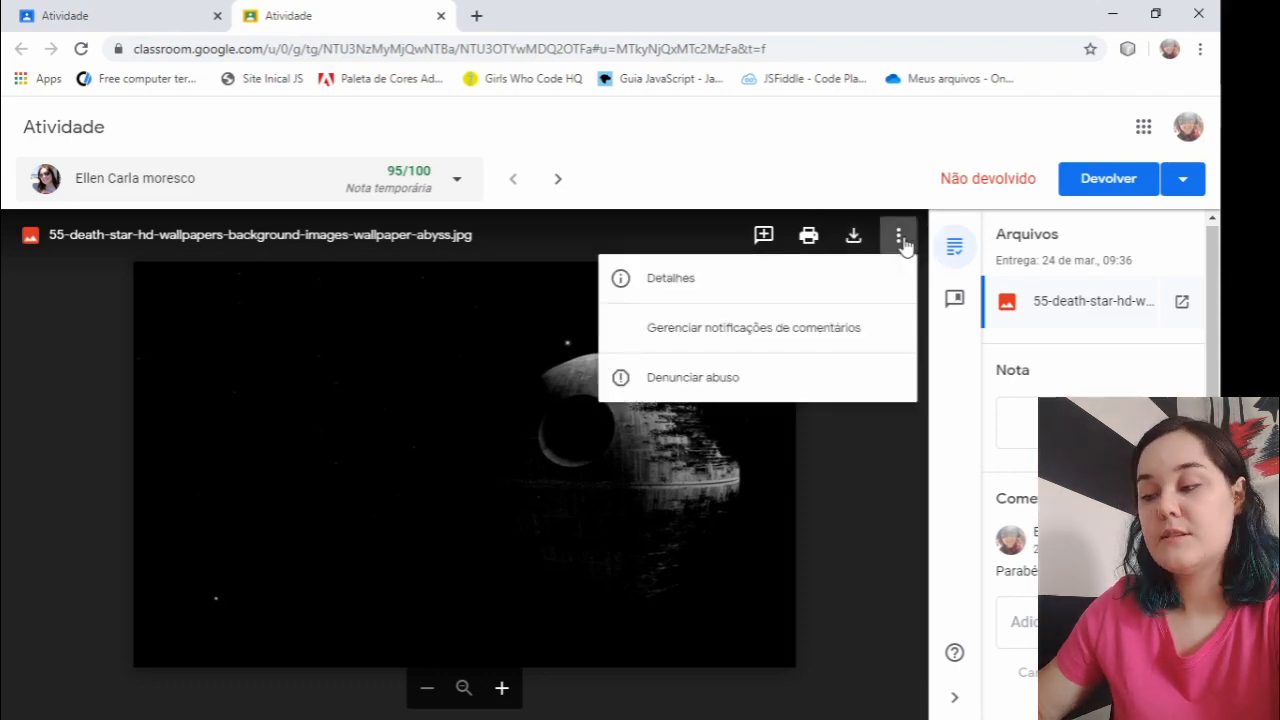
{"action": "left_click", "coordinate": [883, 488]}
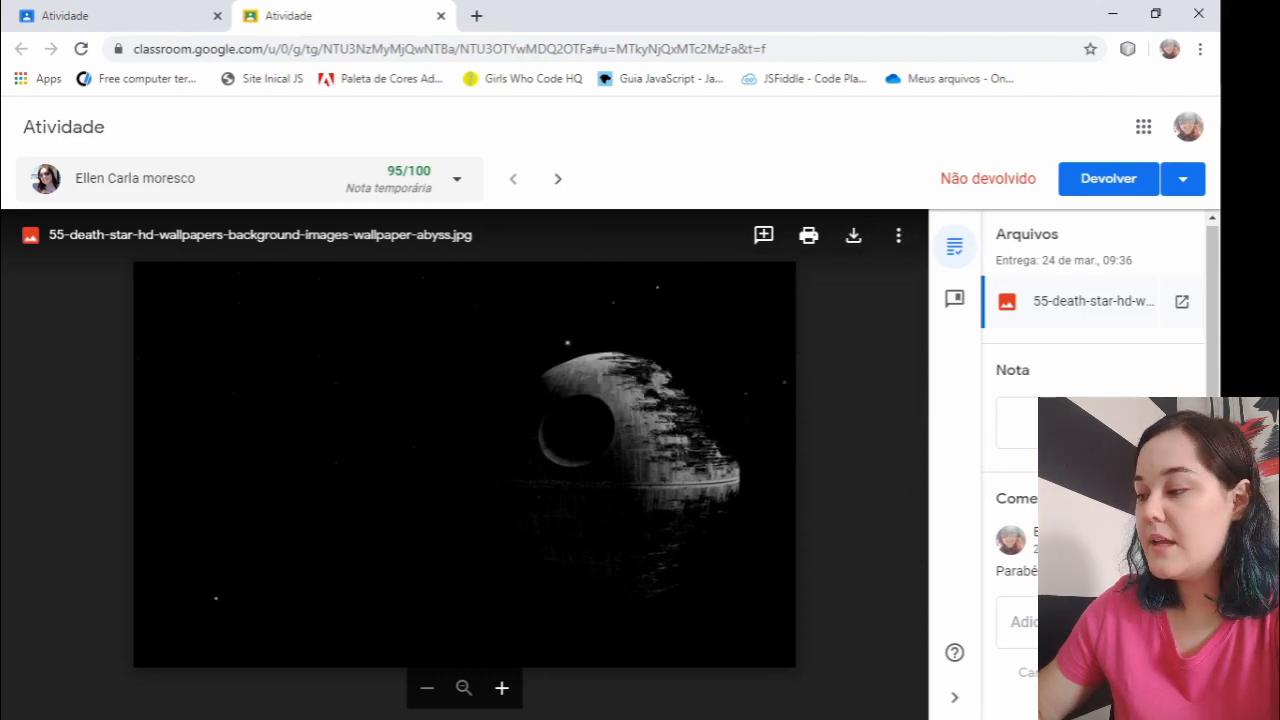
- Return the graded death-star submission to the student and close its review page
{"action": "left_click", "coordinate": [1127, 182]}
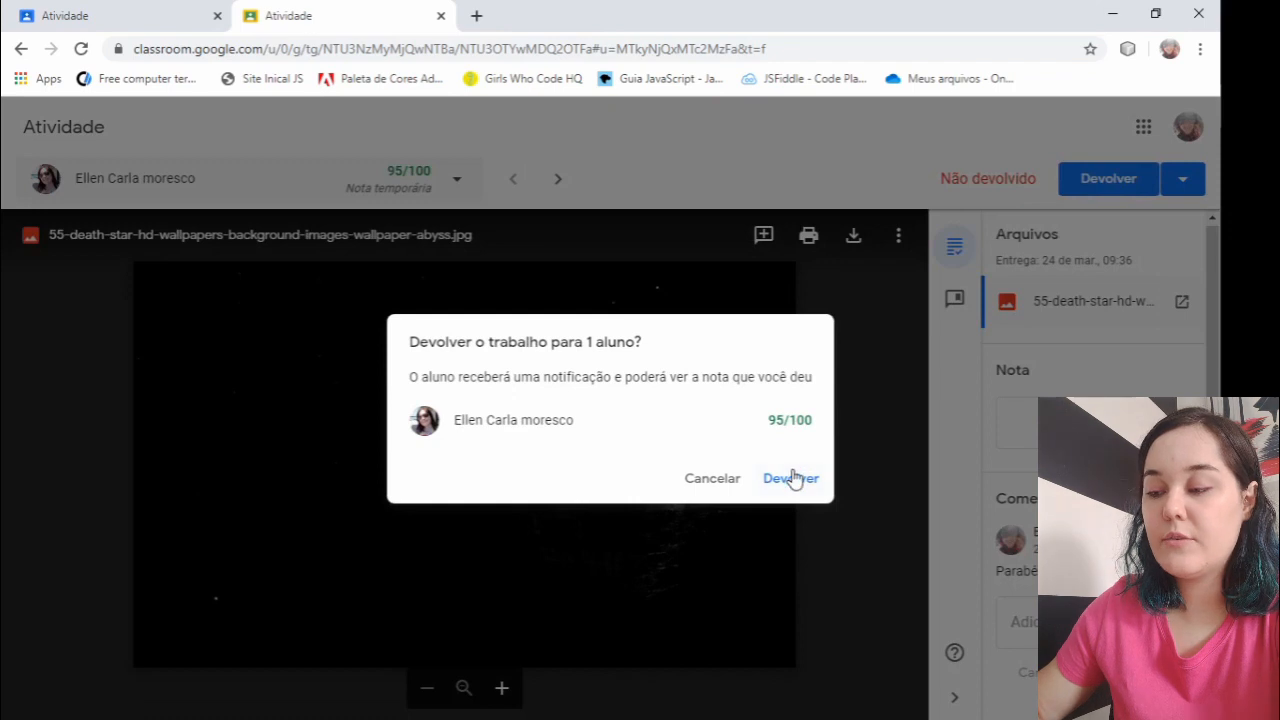
{"action": "left_click", "coordinate": [797, 478]}
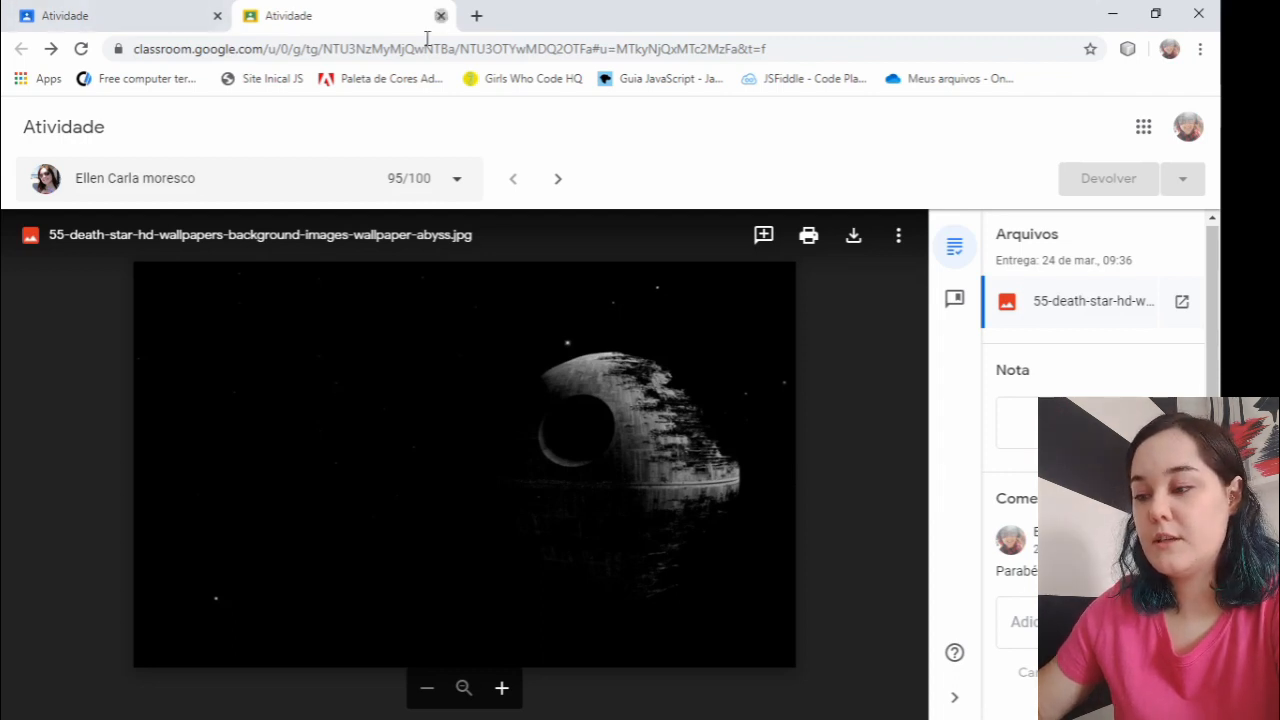
{"action": "key", "text": "ctrl+w"}
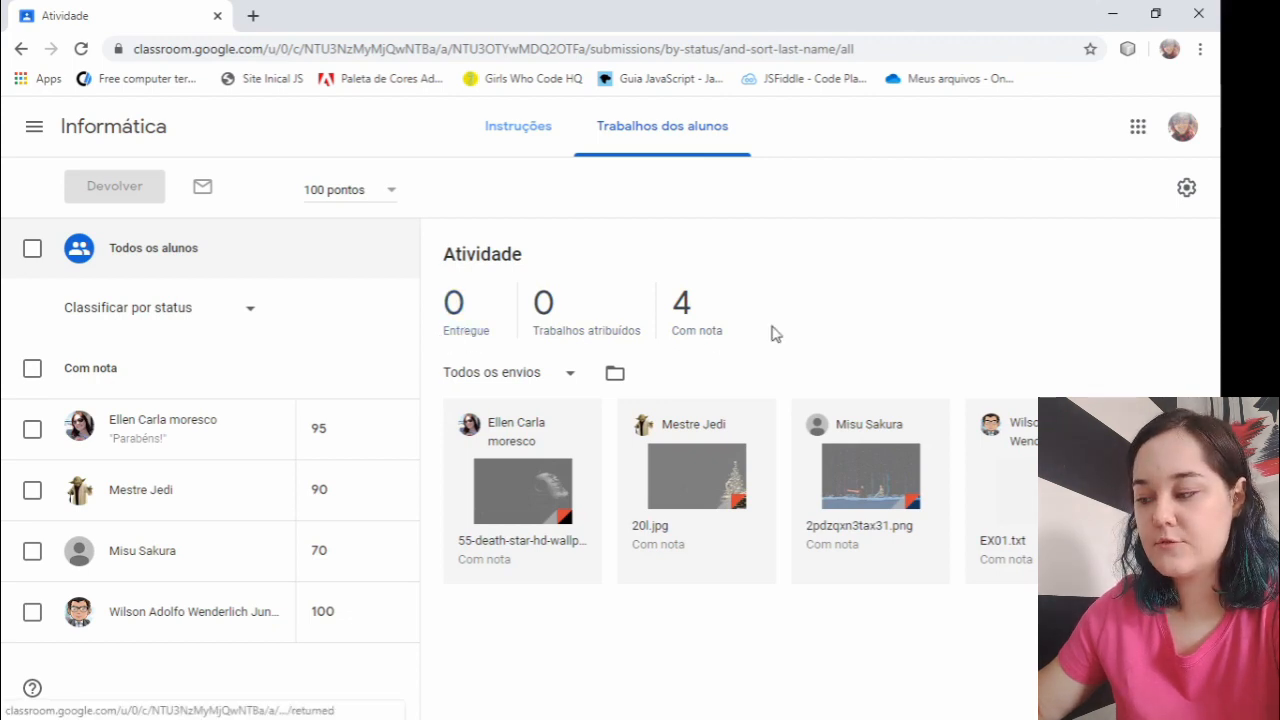
- View the Atividade submissions filtered by Com nota and the assignment's Instruções page
{"action": "left_click", "coordinate": [697, 330]}
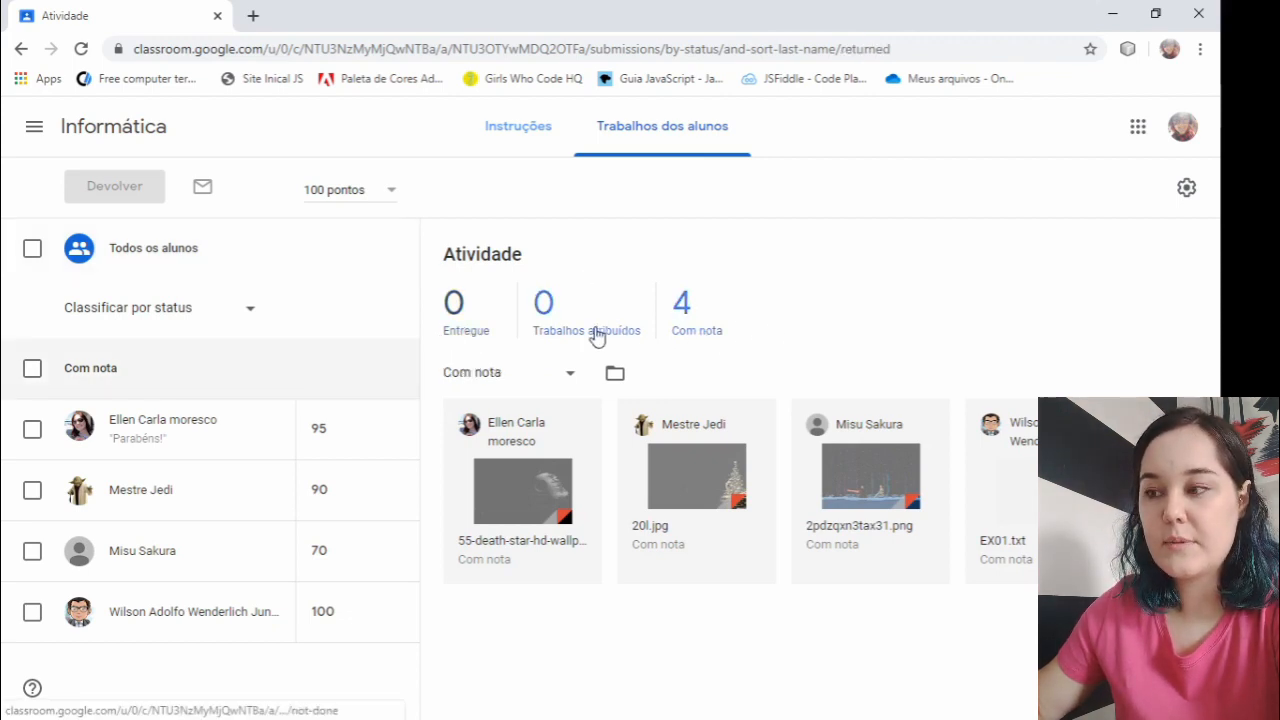
{"action": "left_click", "coordinate": [489, 150]}
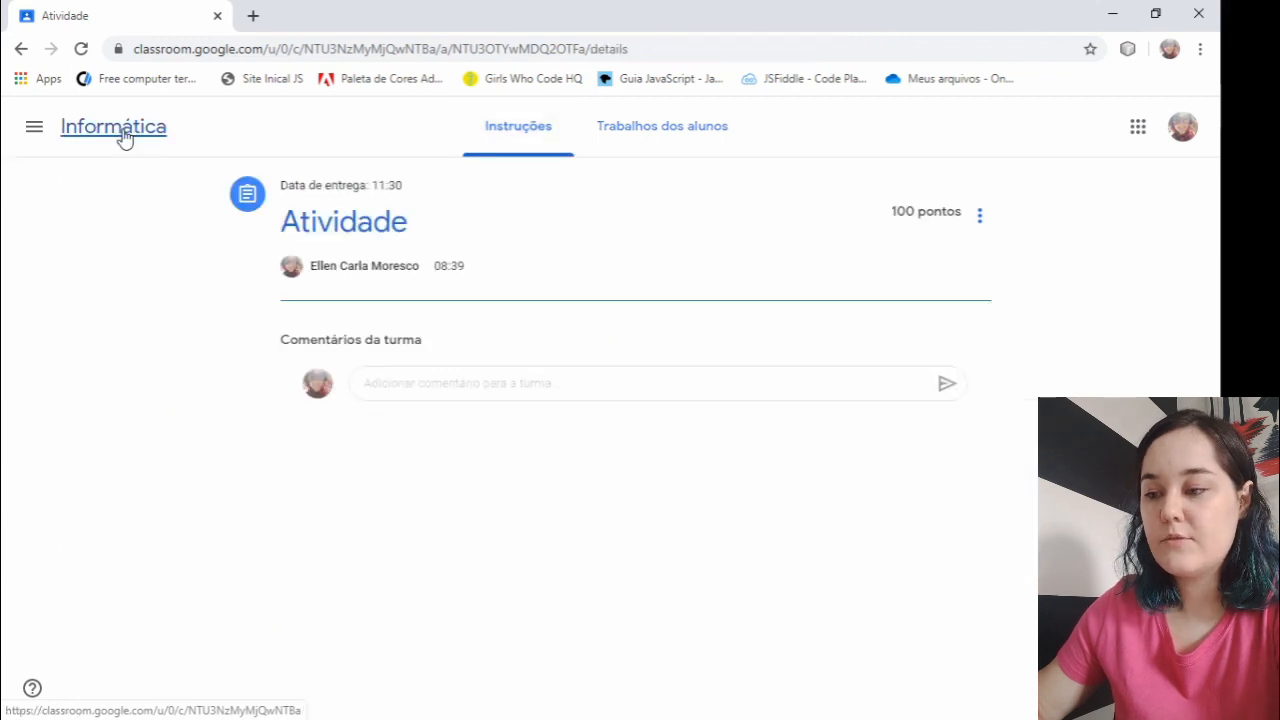
- Review the student grades and class average in the Informática class, and revisit its Atividades page
{"action": "left_click", "coordinate": [122, 135]}
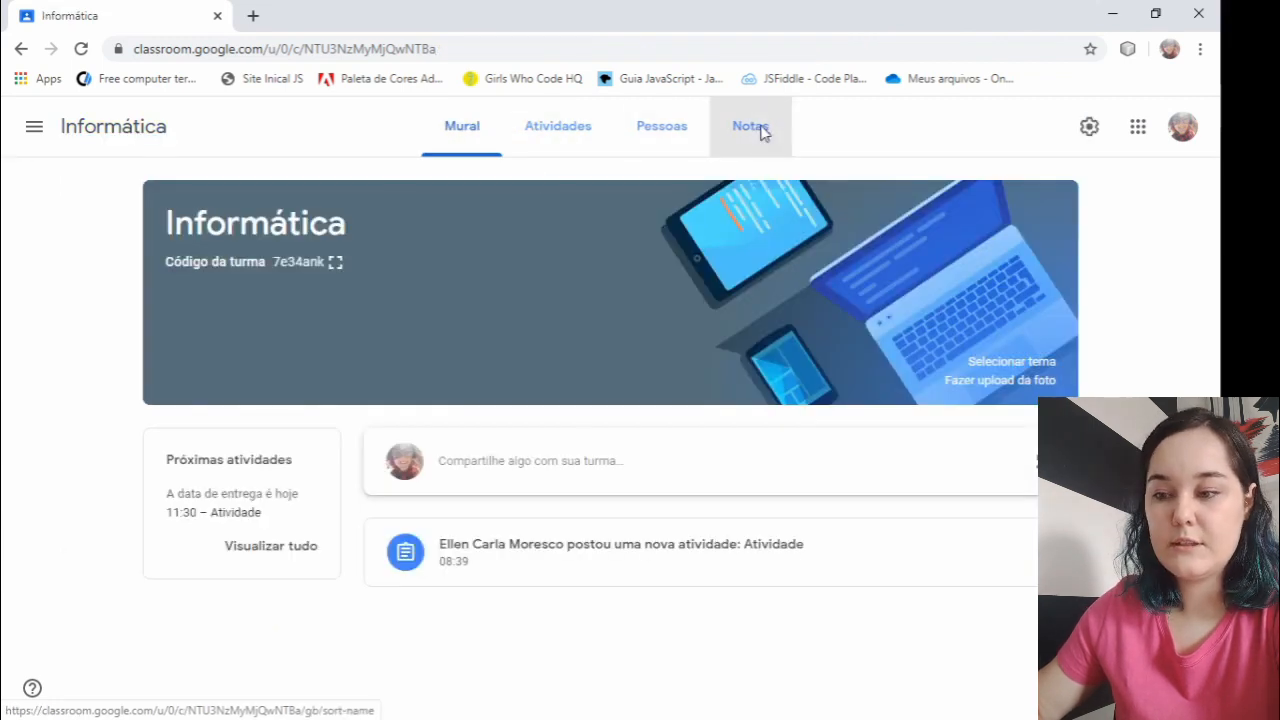
{"action": "left_click", "coordinate": [758, 132]}
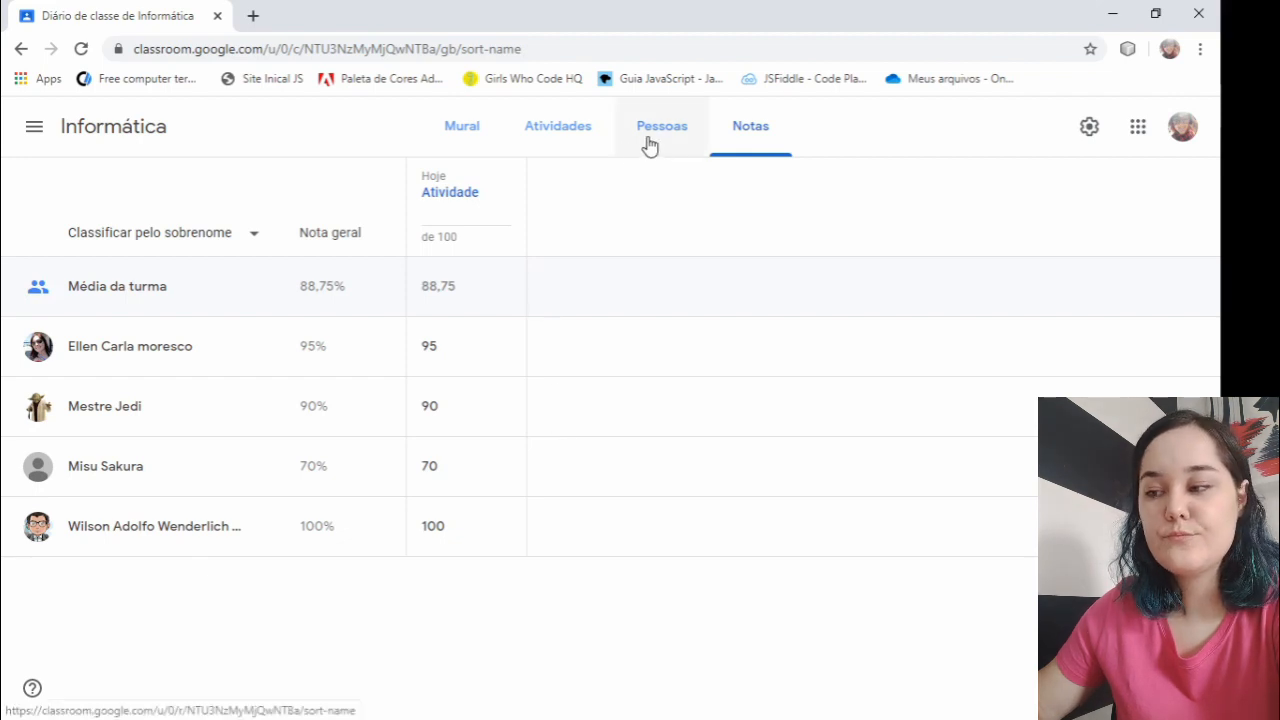
{"action": "left_click", "coordinate": [564, 147]}
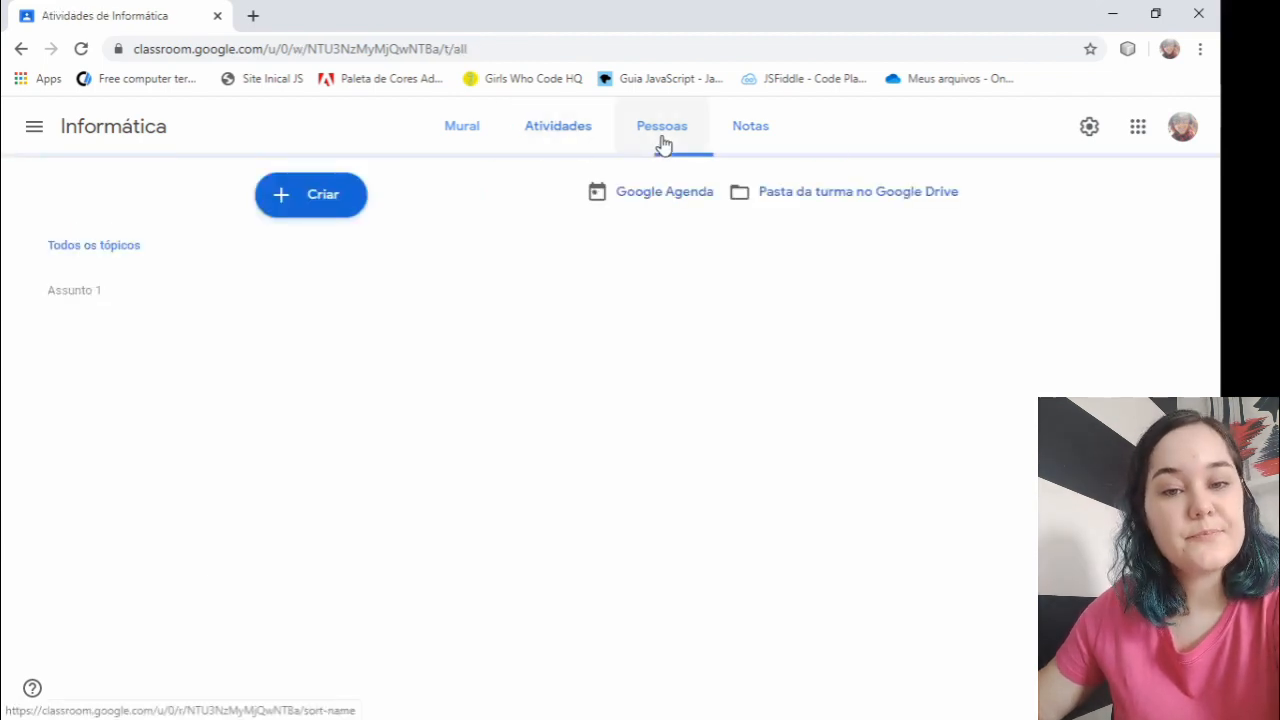